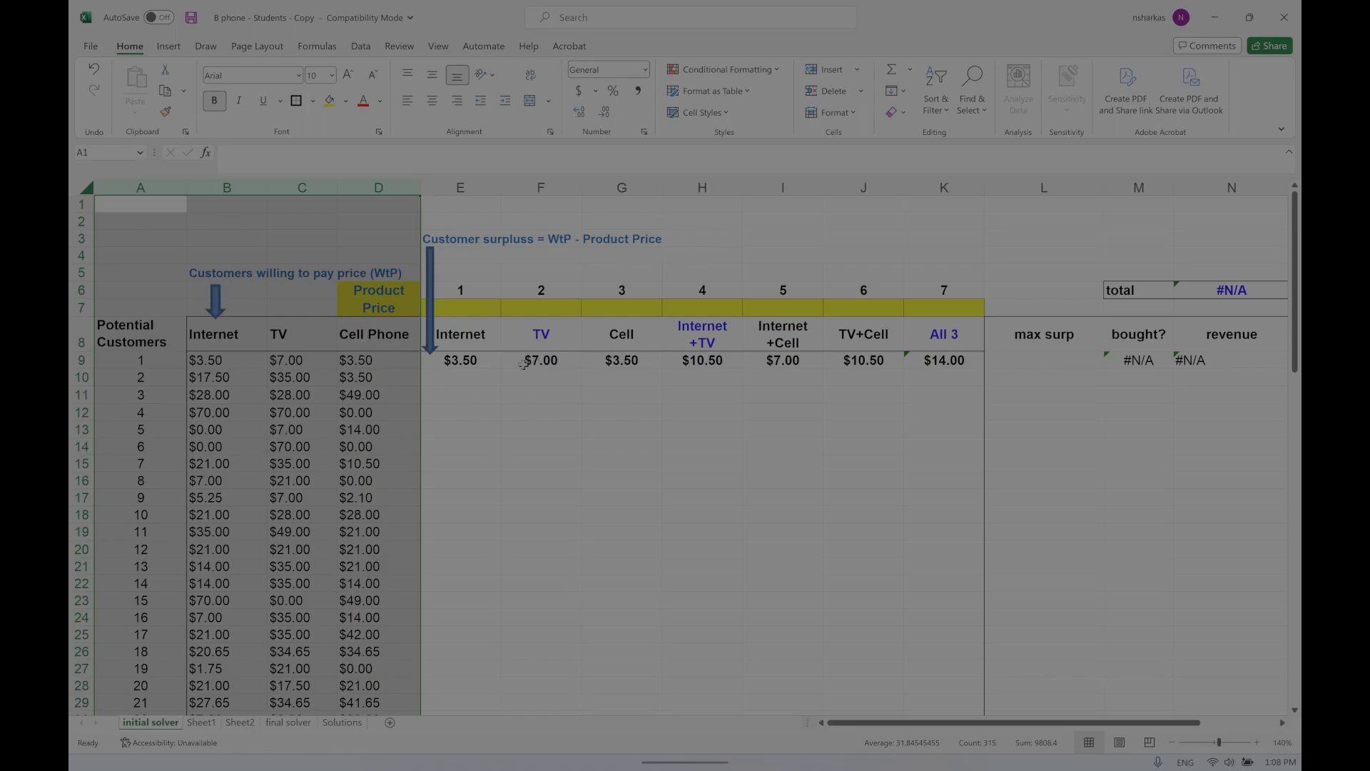
Place a copy of the blue down arrow above the Product Price label.
drag(371, 290, 937, 310)
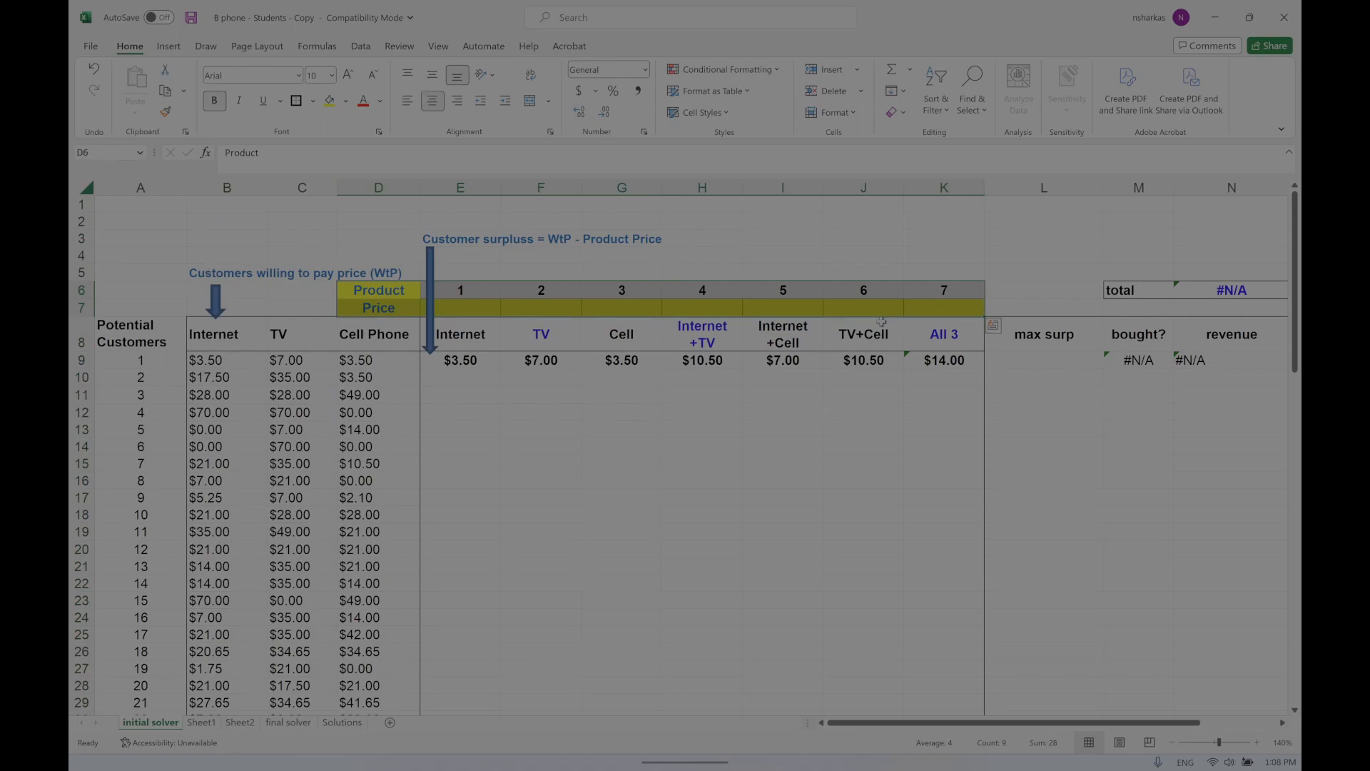
click(386, 304)
drag(384, 289, 384, 308)
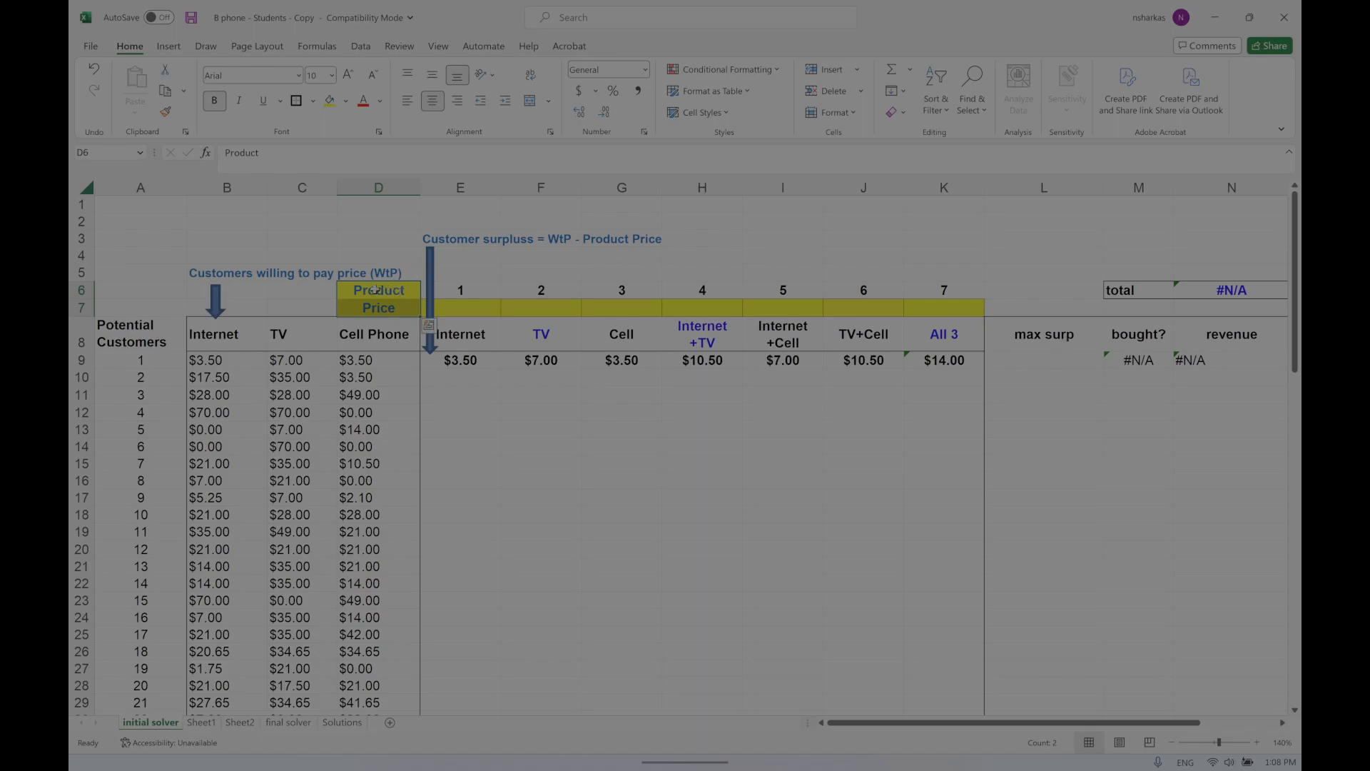
click(225, 300)
drag(225, 300, 410, 225)
Enter the note "we'd like solver to find the price that max revenue" in B2 and left-align it.
click(227, 222)
text(we'd)
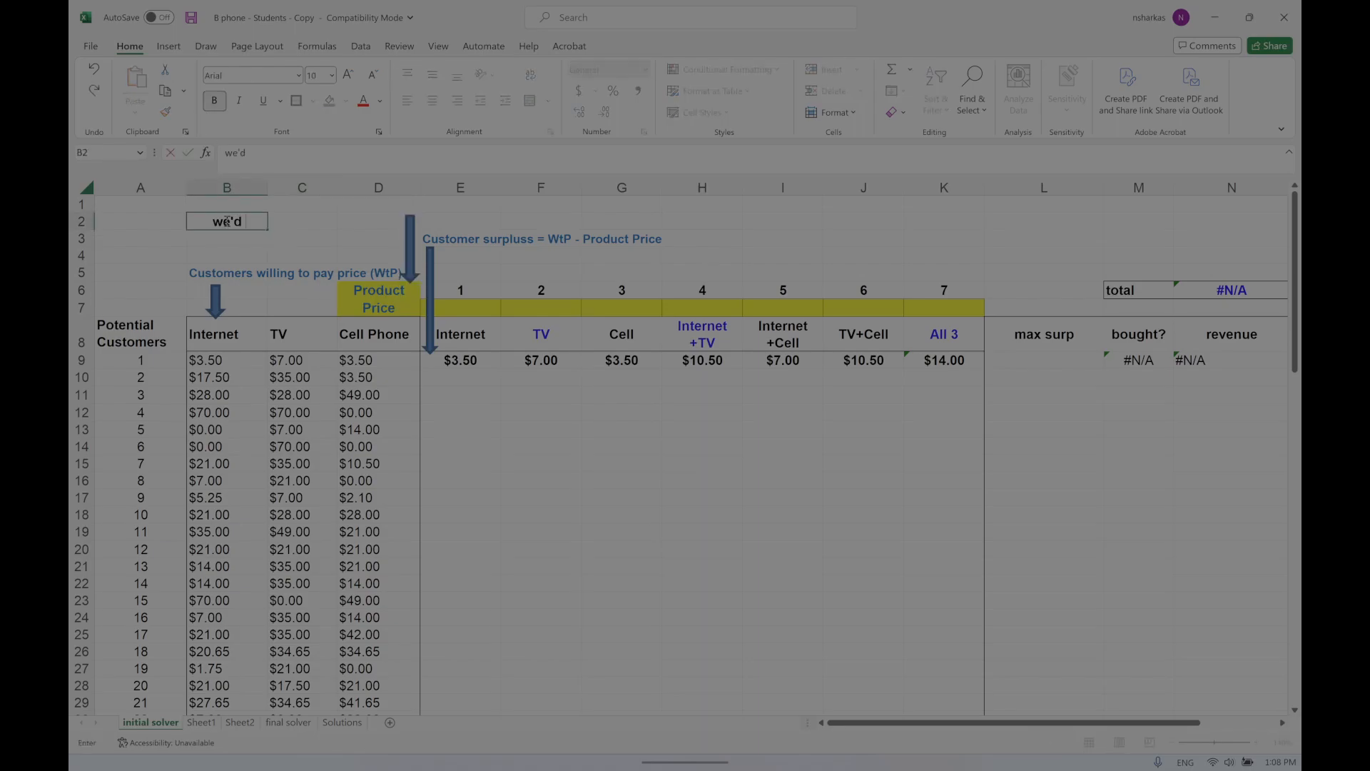
text( like the so)
key(BackSpace)
key(BackSpace)
key(BackSpace)
key(BackSpace)
key(BackSpace)
key(BackSpace)
text(solvre)
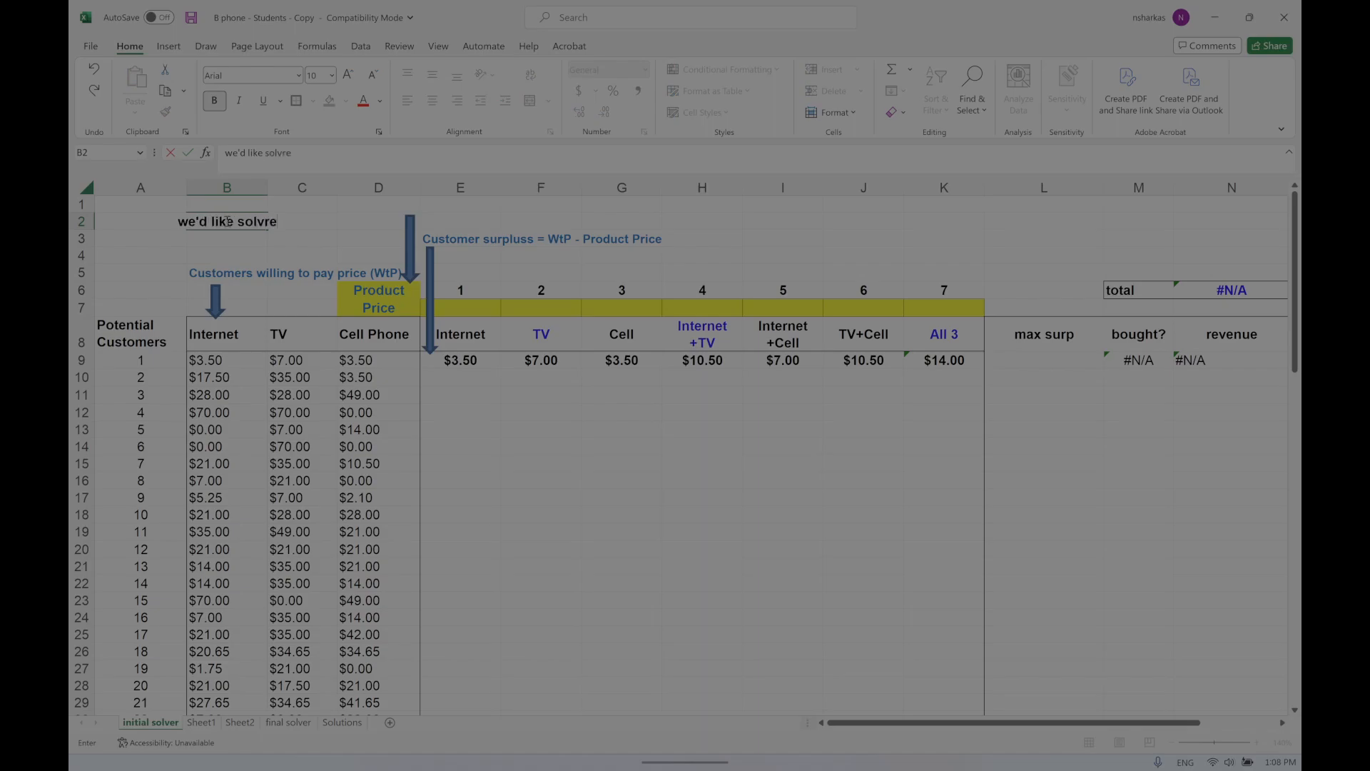
key(BackSpace)
key(BackSpace)
text(er to find the)
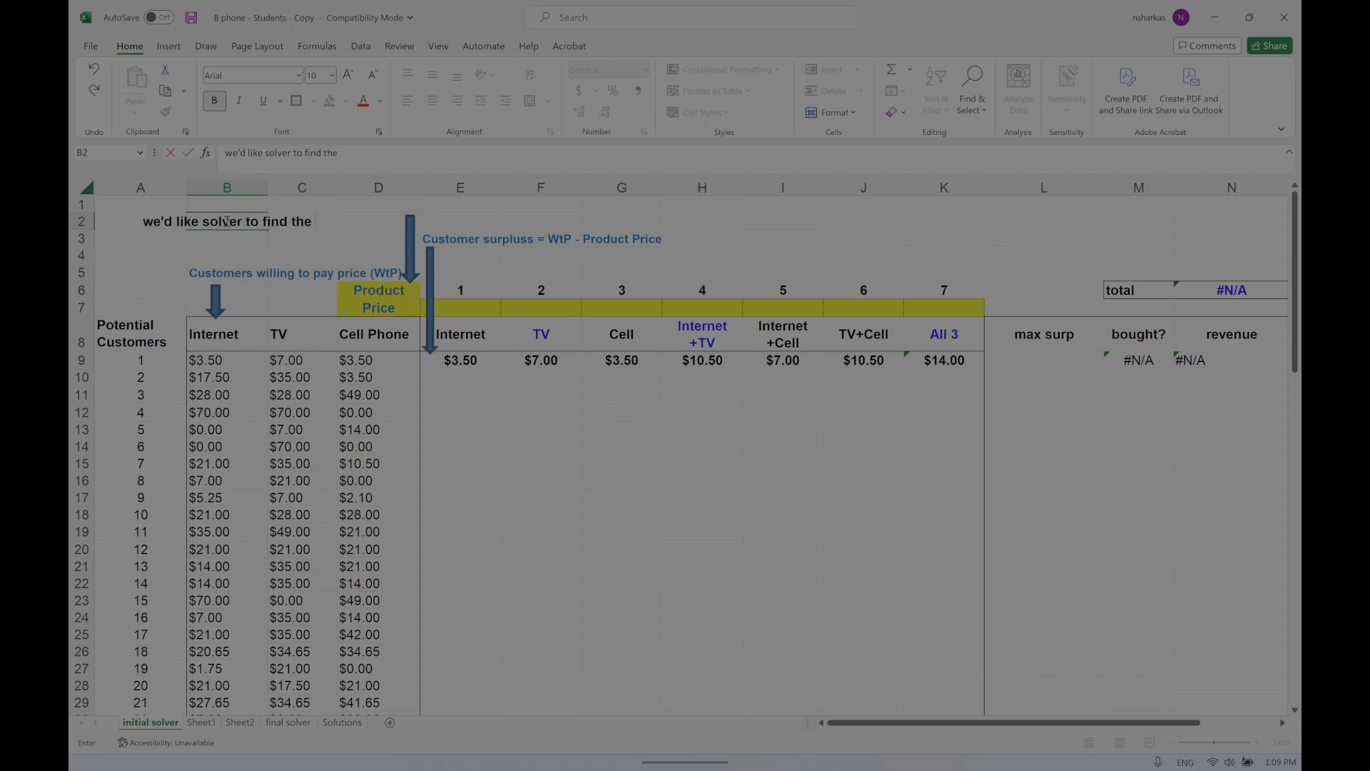
text( price that ma)
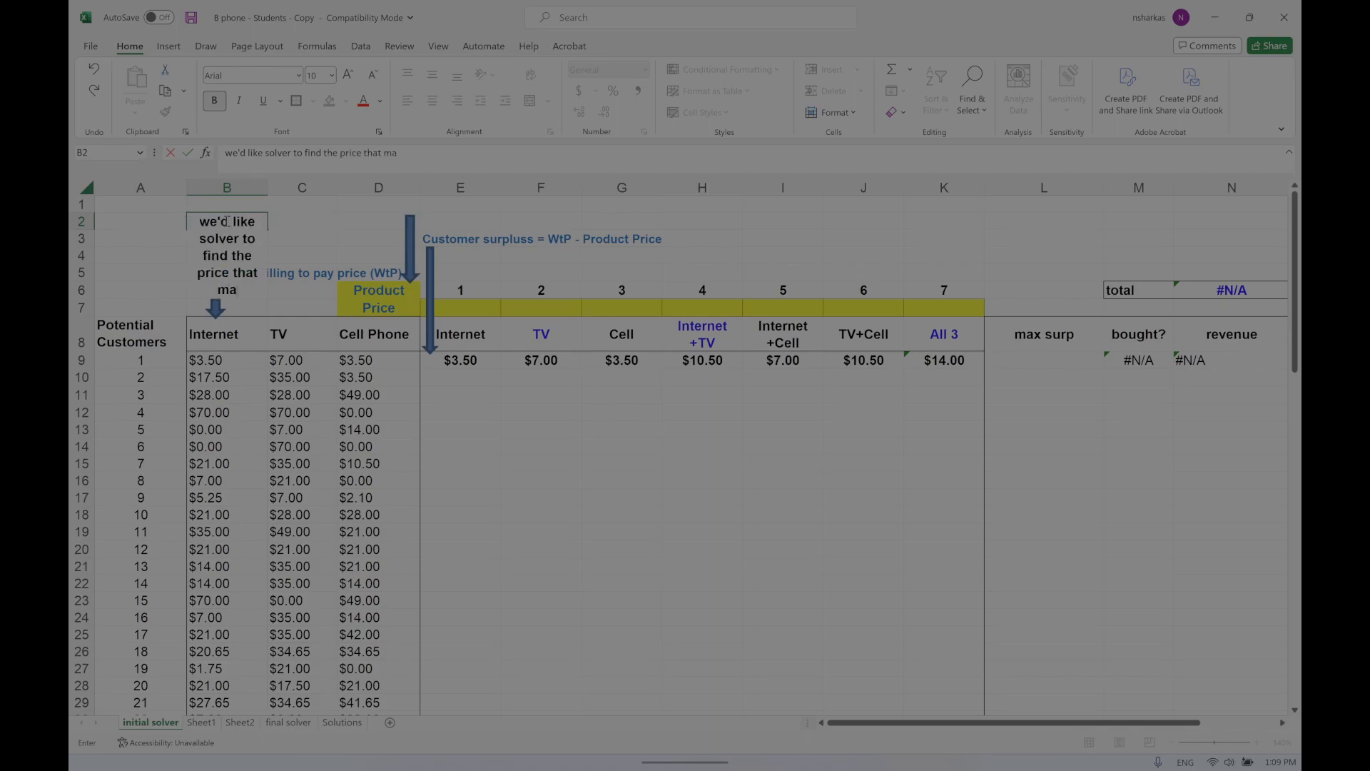
text(x revenue)
key(Return)
click(250, 224)
click(408, 100)
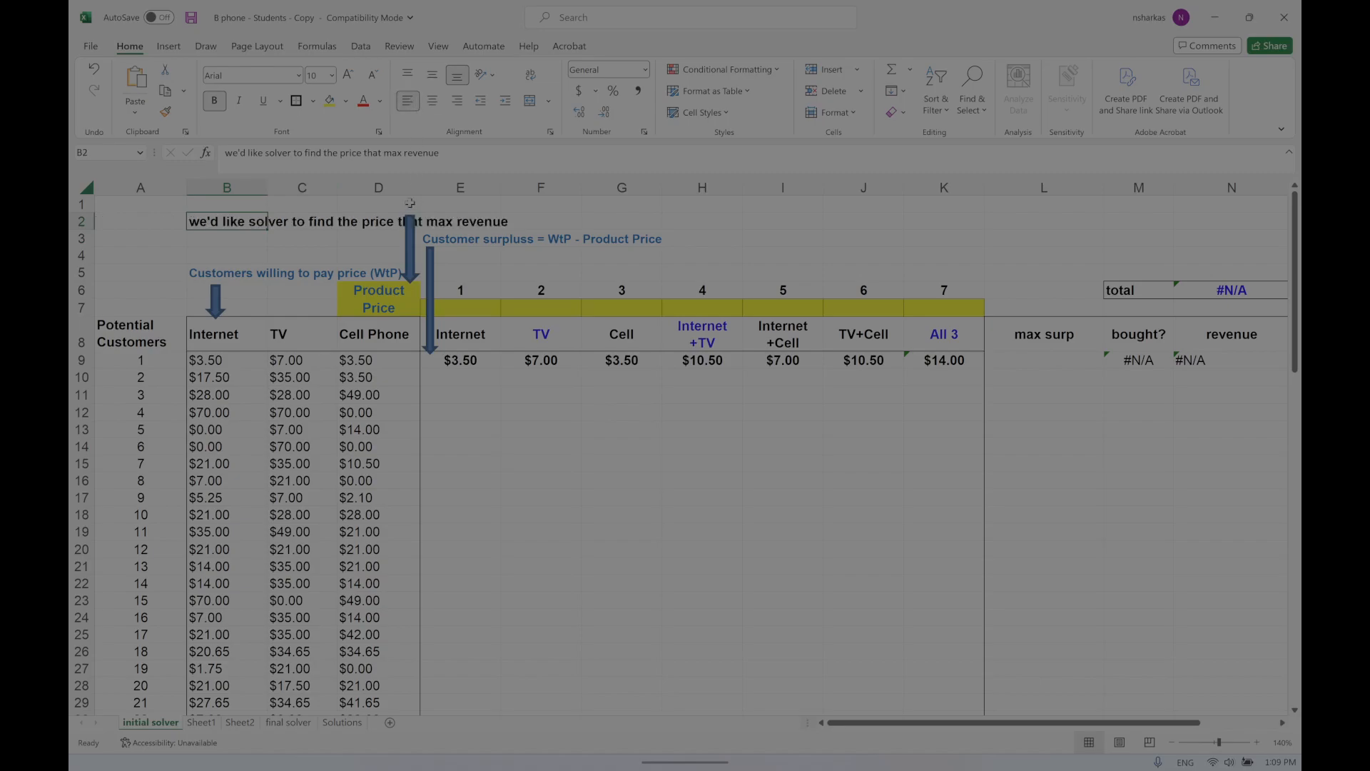
Shorten the arrow above Product Price so it starts below the note, and select the price cells E7:K7.
click(410, 232)
drag(420, 214, 417, 235)
drag(427, 311, 976, 309)
Switch to the PowerPoint presentation and open slide 20, the Example of seven product combinations.
mouse_move(721, 763)
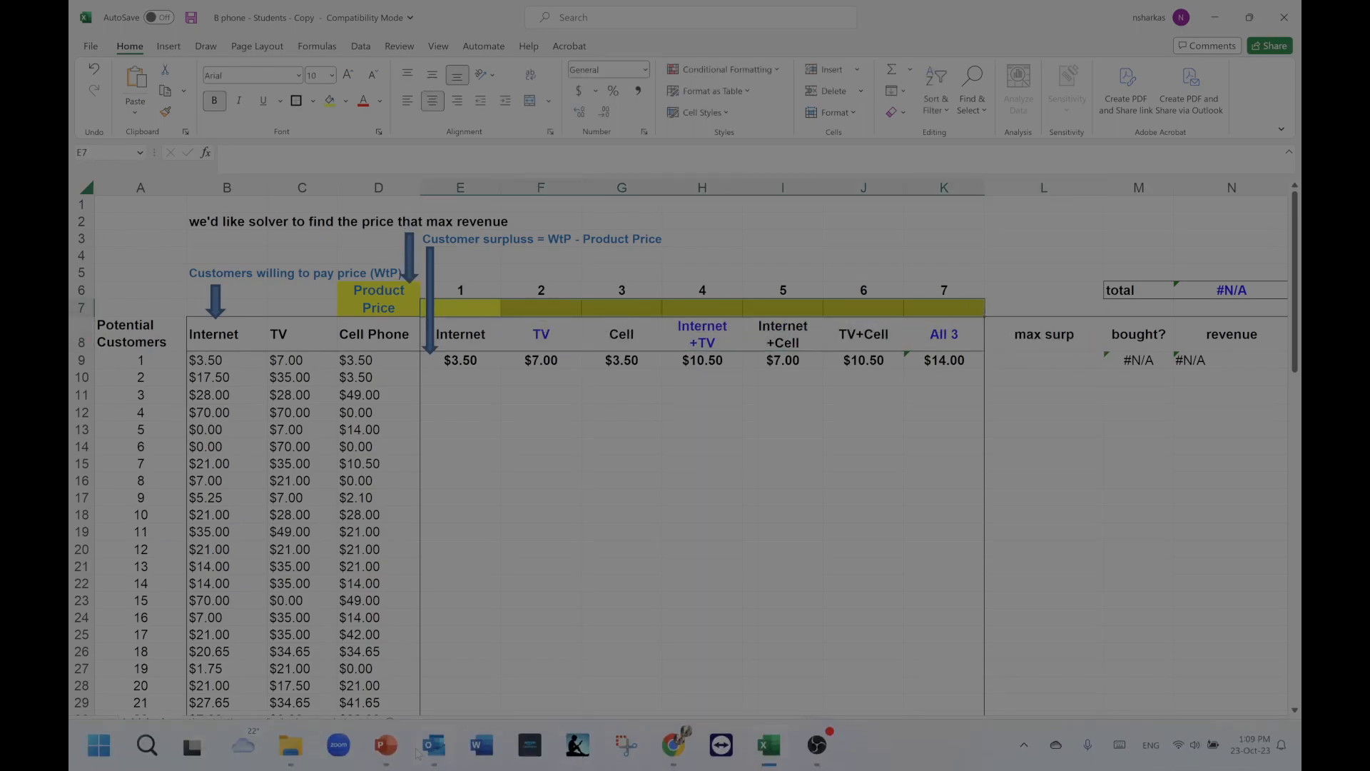
click(385, 745)
scroll(169, 483, down, 5)
scroll(169, 482, up, 5)
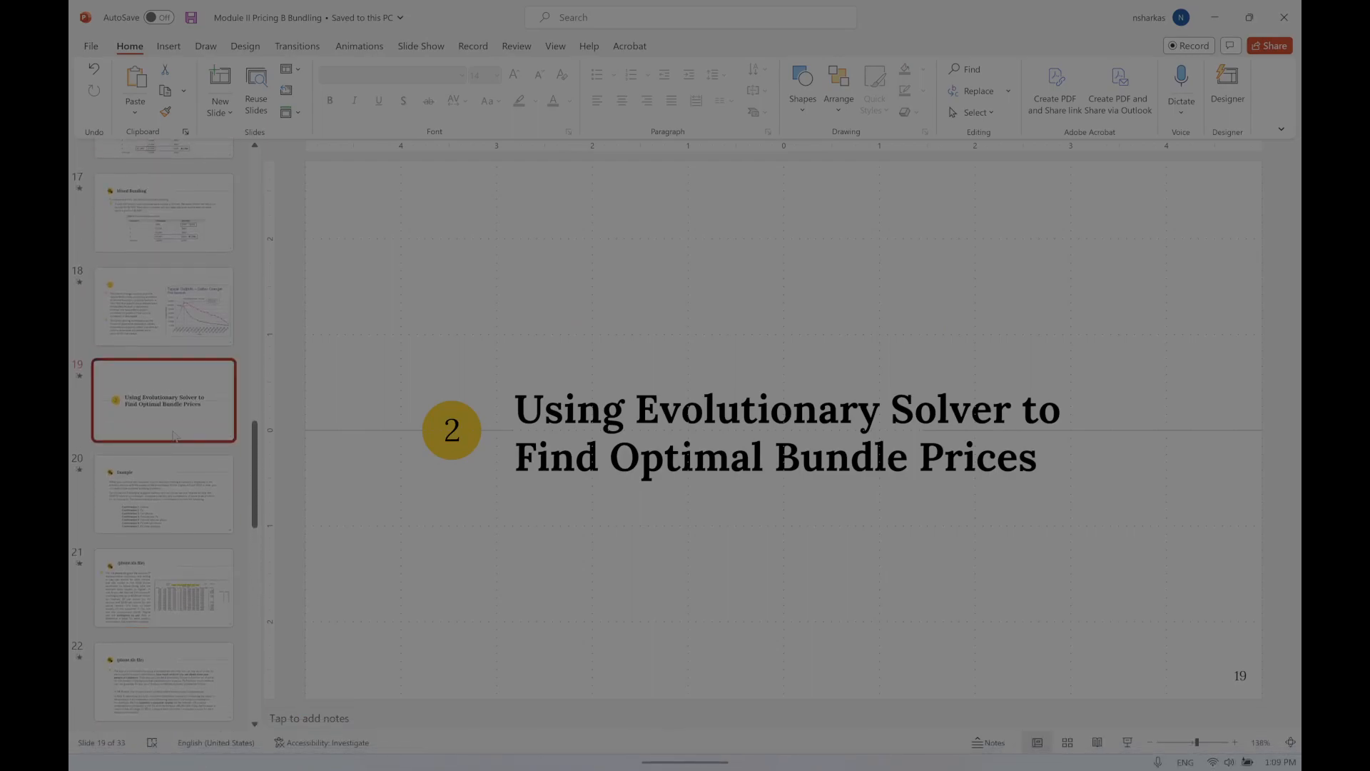
scroll(174, 464, up, 2)
scroll(173, 507, down, 3)
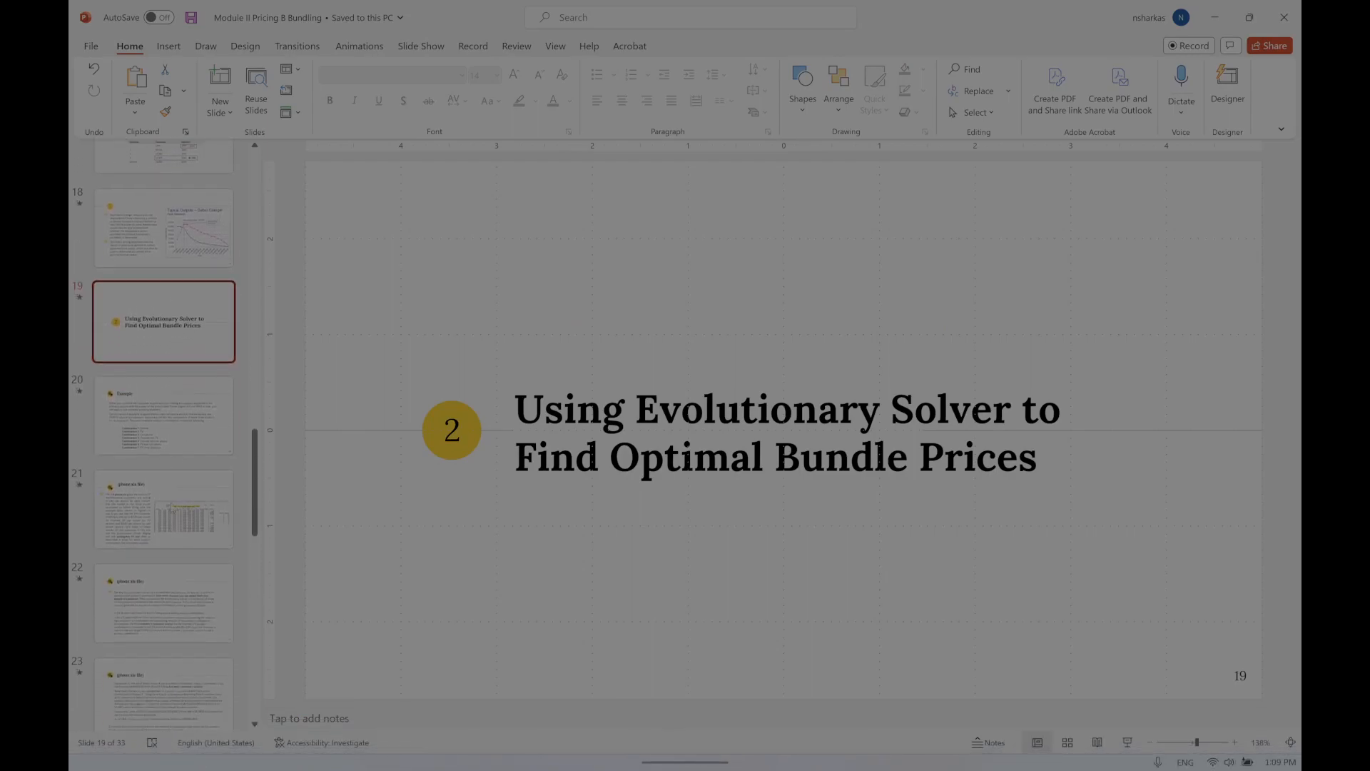
scroll(173, 507, down, 2)
click(175, 342)
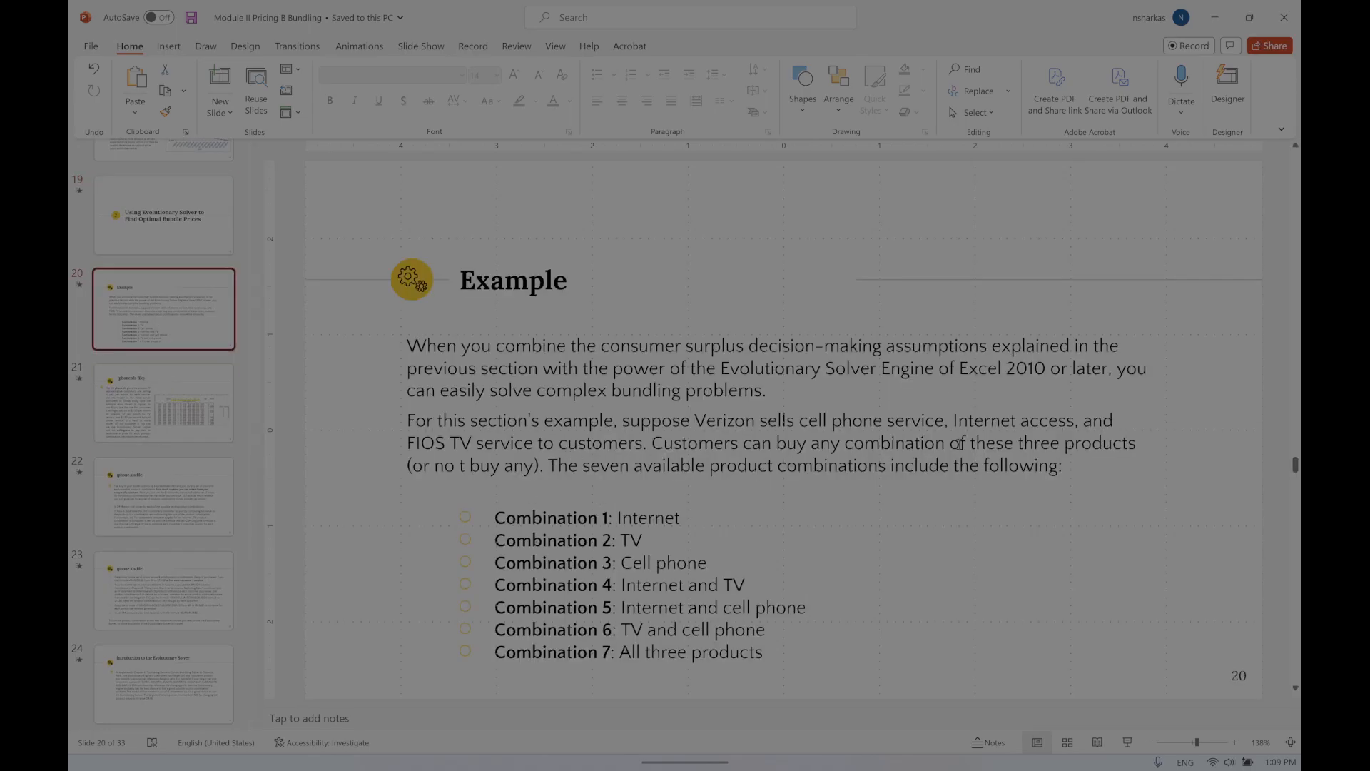
Review the product combinations listed on the Example slide, highlighting Combination 4 and Combination 7, and undo any accidental text move.
click(689, 516)
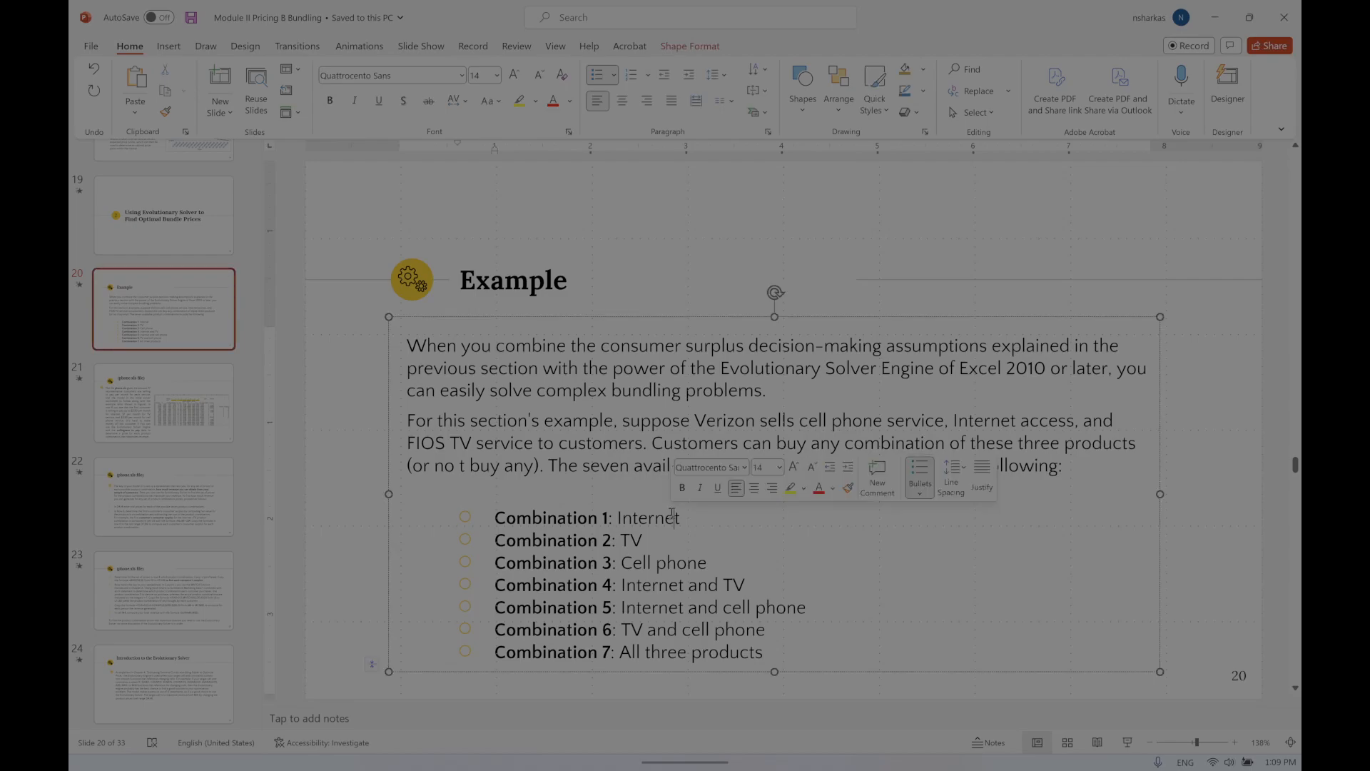
double_click(646, 519)
drag(634, 532, 631, 540)
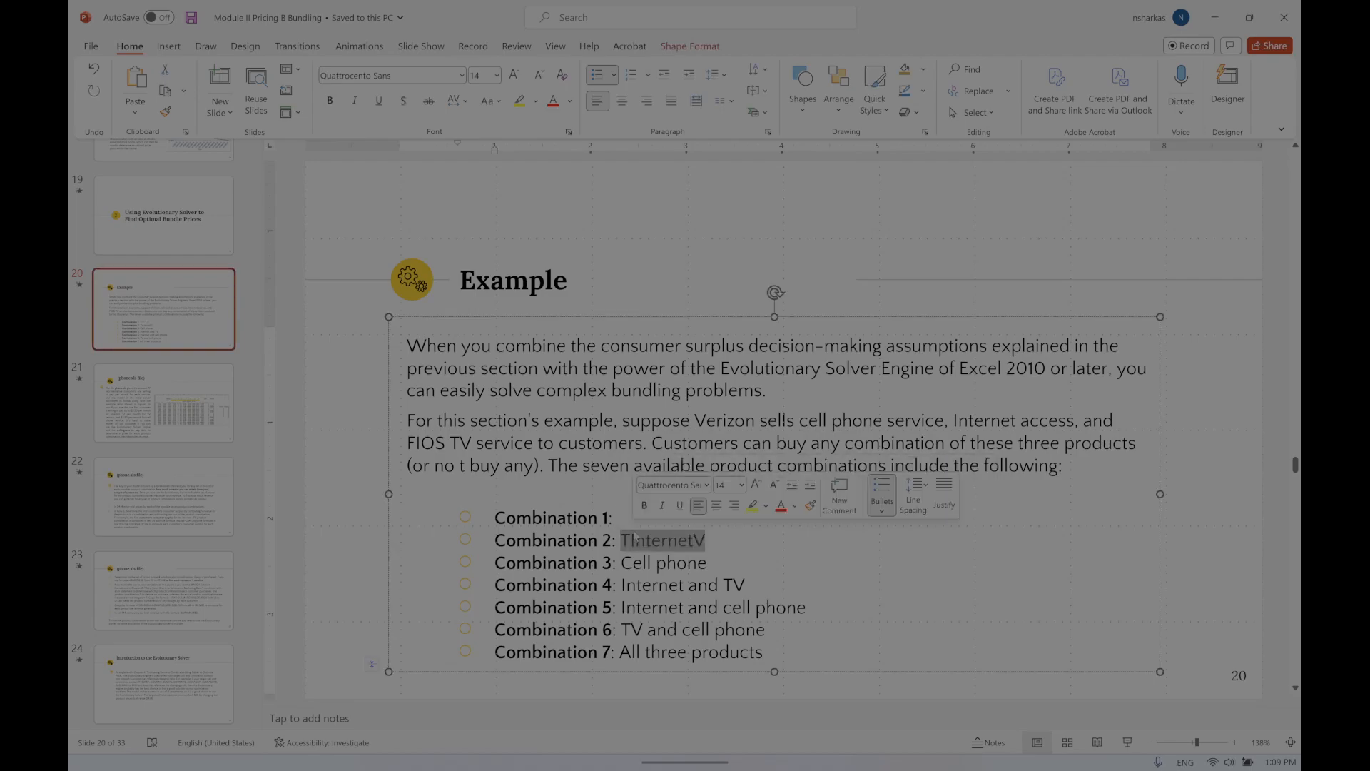
key(ctrl+z)
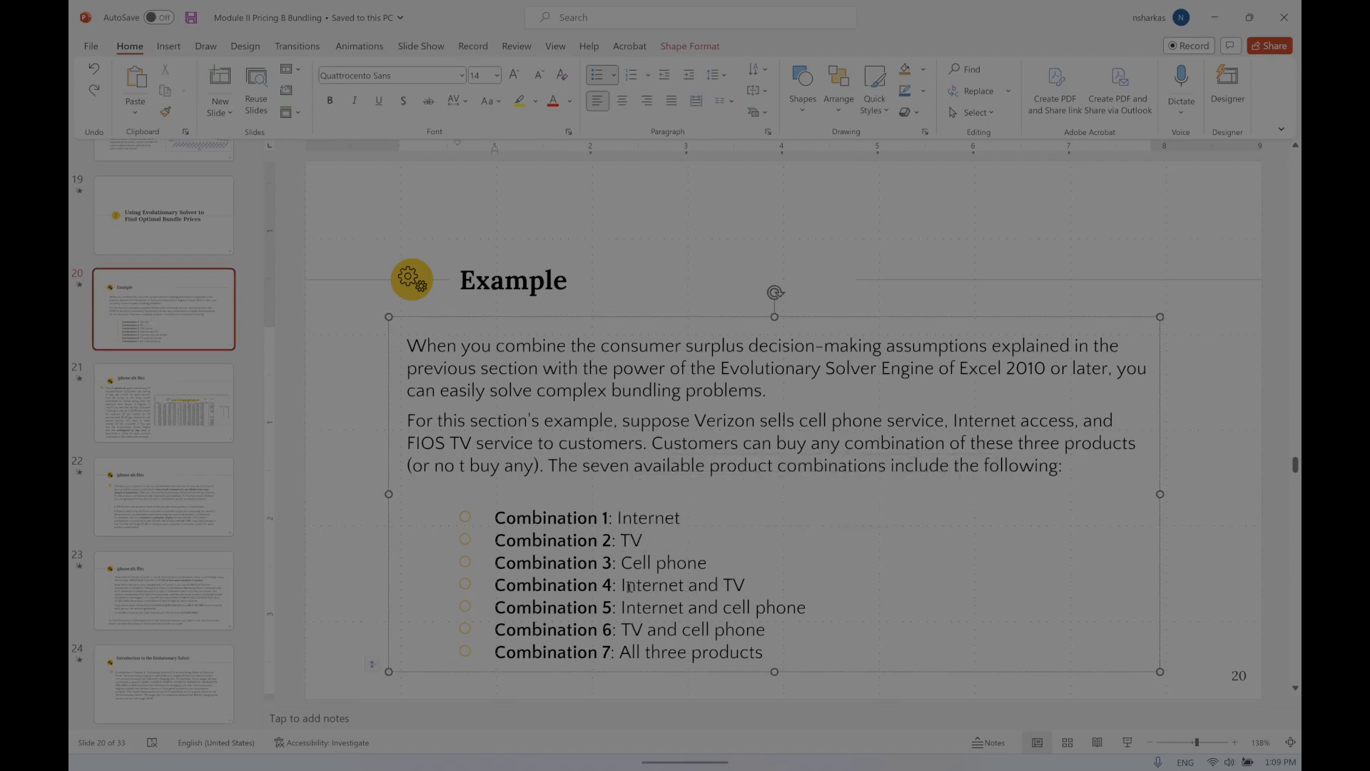
drag(625, 585, 761, 589)
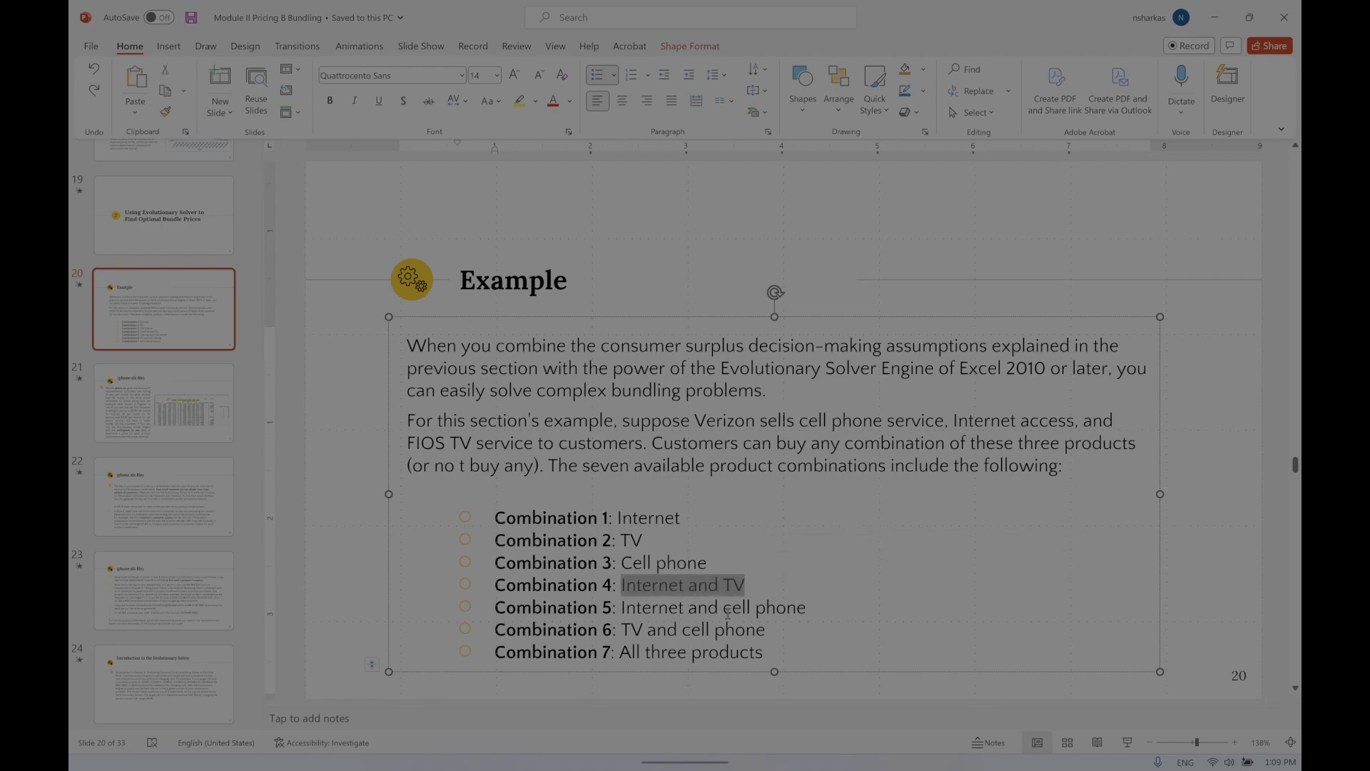
drag(767, 653, 498, 654)
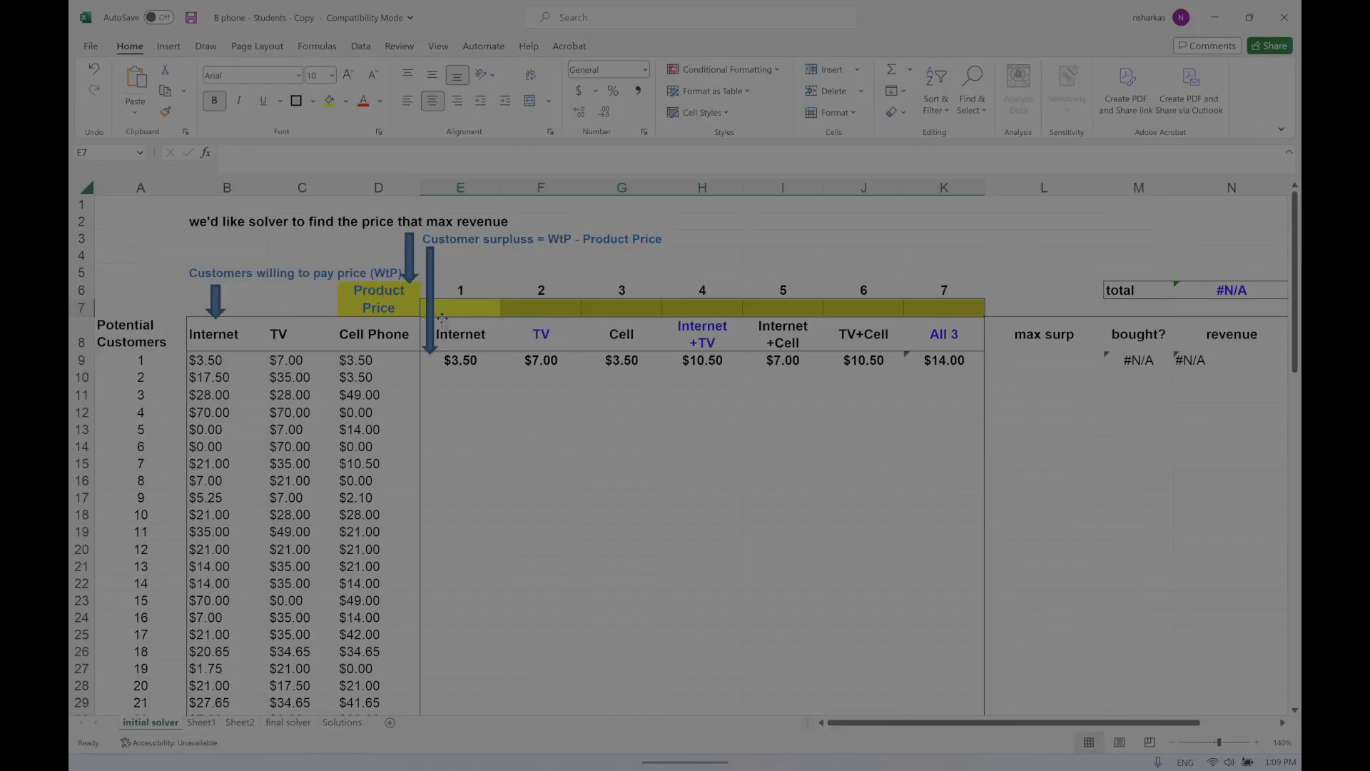
In the Excel workbook, go through the seven product combination headings in E8:K8.
click(459, 341)
click(554, 346)
click(612, 339)
click(712, 337)
click(788, 331)
click(851, 334)
click(935, 336)
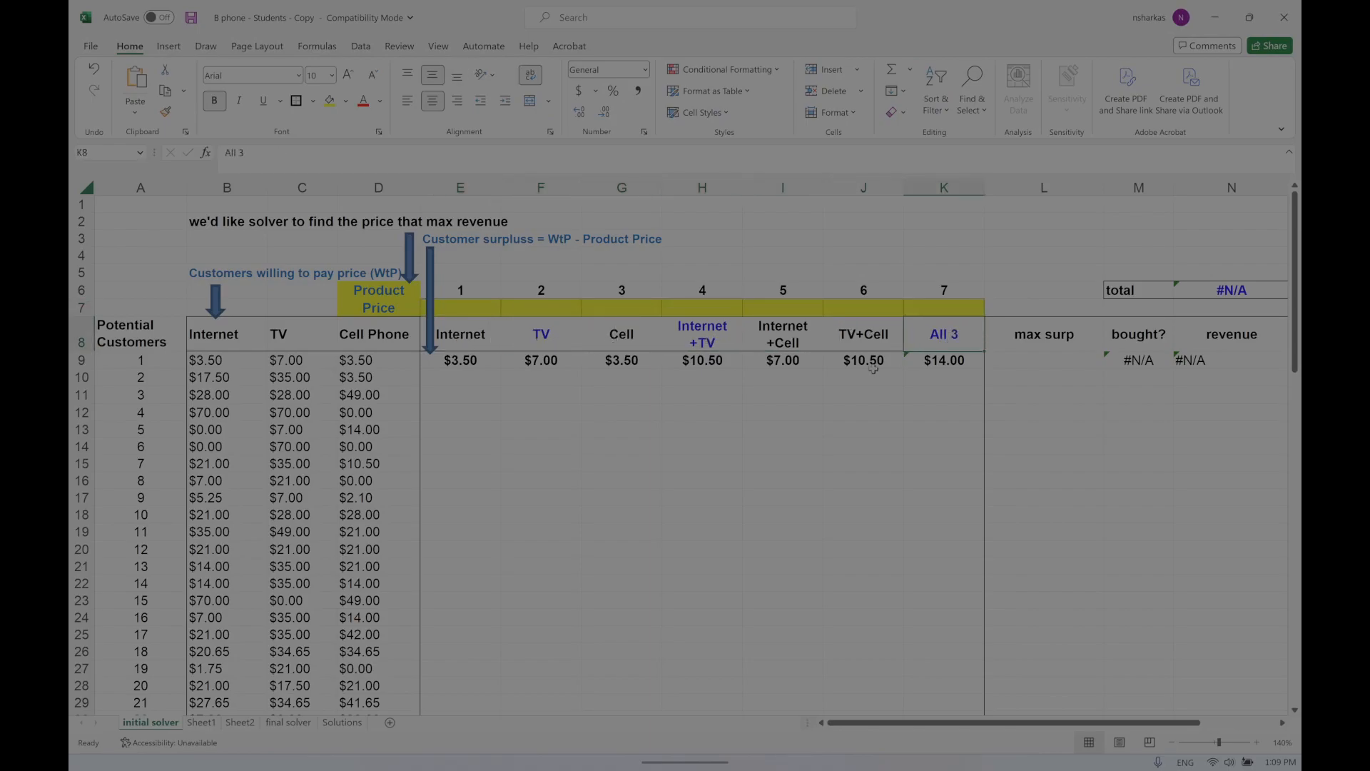
Examine the product price cells in row 7 that belong to the seven combinations.
drag(396, 290, 953, 305)
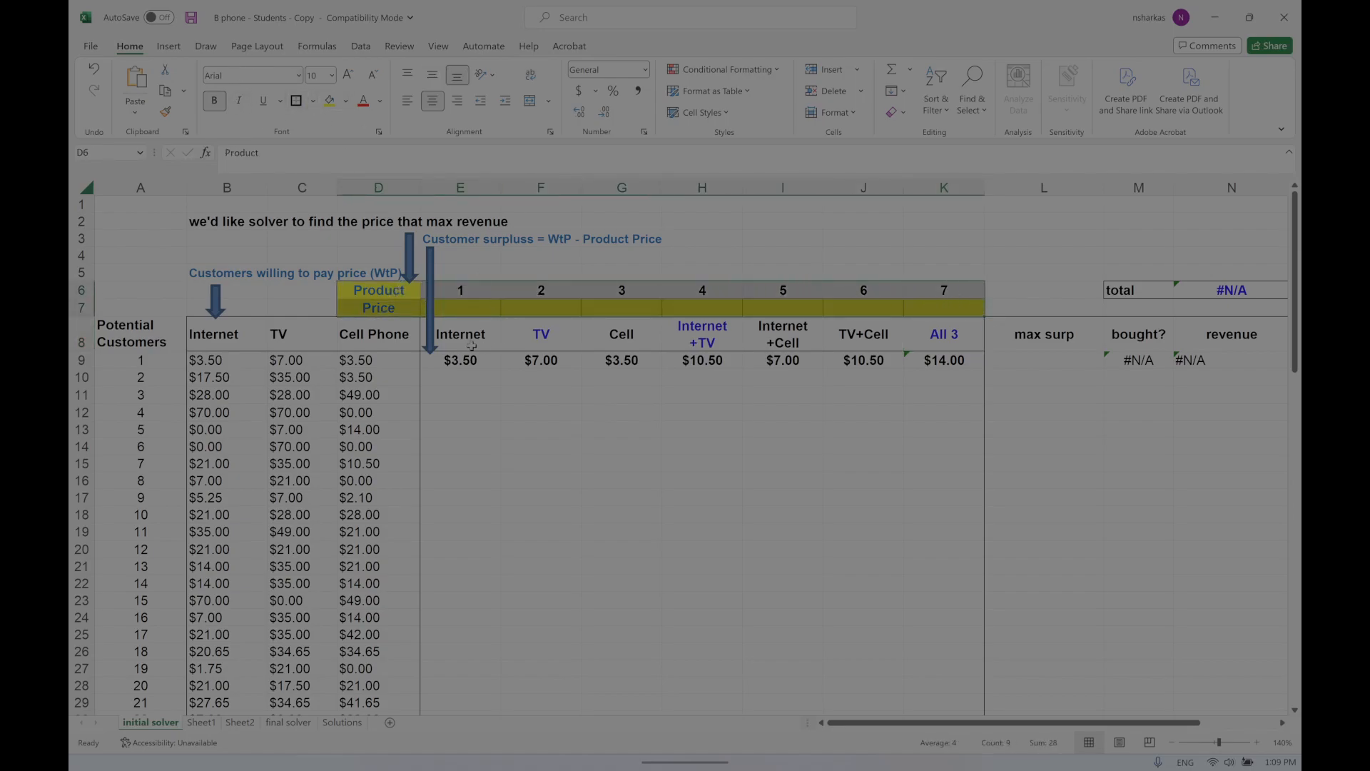
click(469, 307)
click(681, 310)
click(794, 309)
click(864, 308)
click(946, 306)
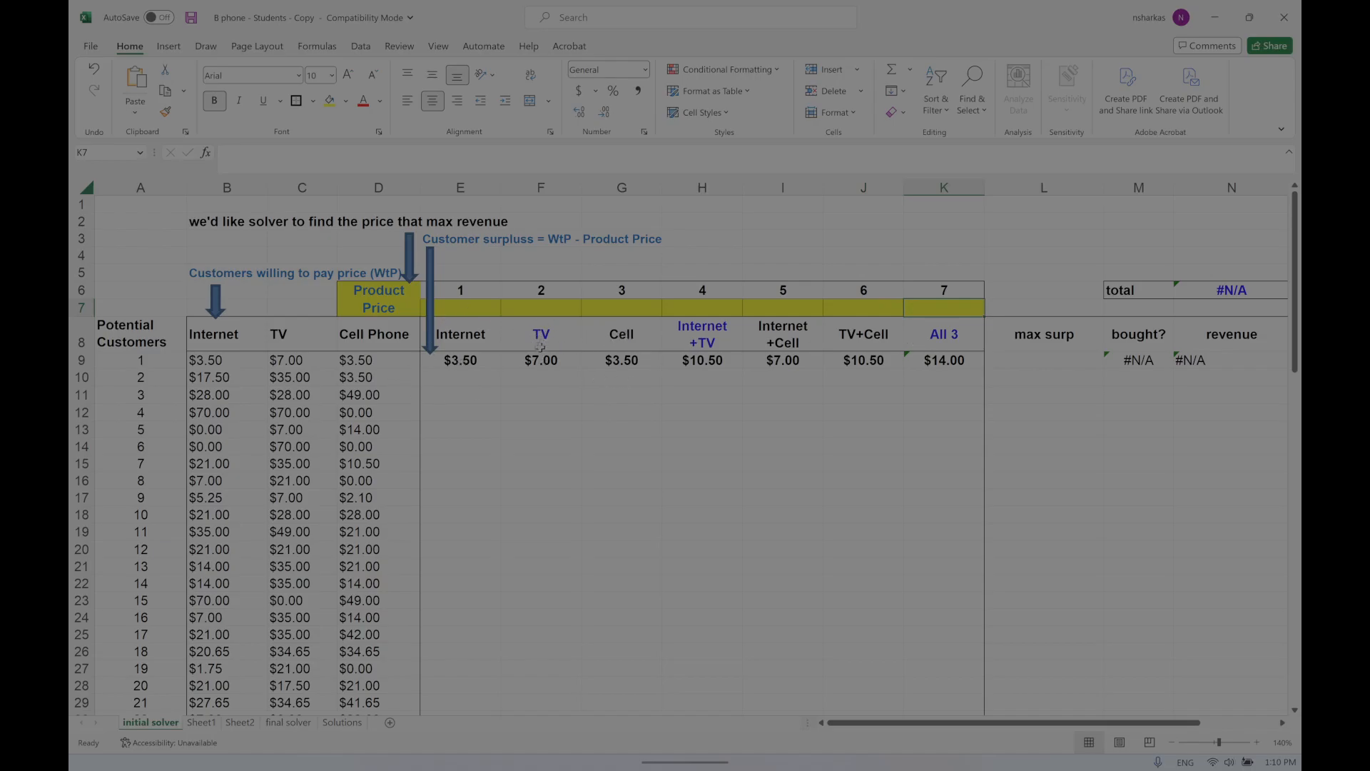
Inspect the customer surplus formulas for Internet in E9, Internet+TV in H9 and All 3 in K9, leaving them as they are.
click(464, 367)
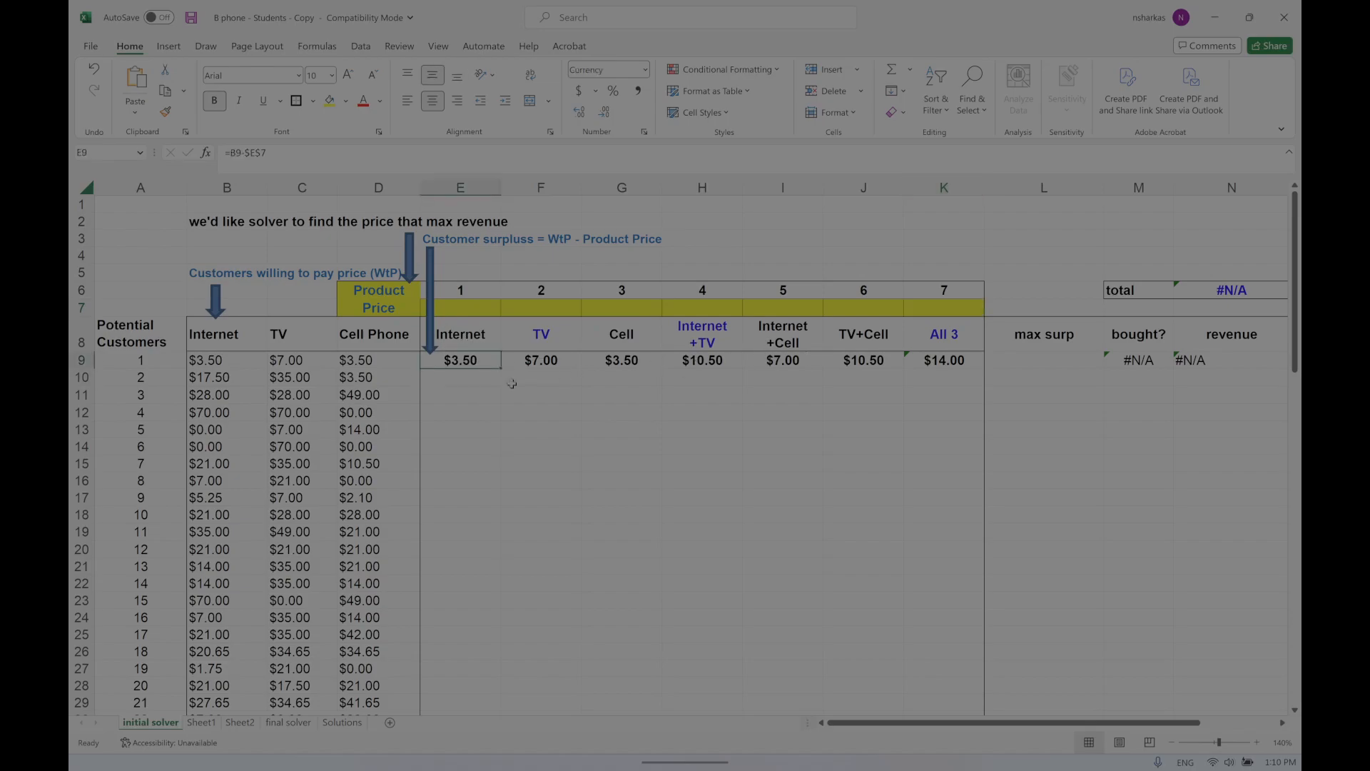
double_click(465, 361)
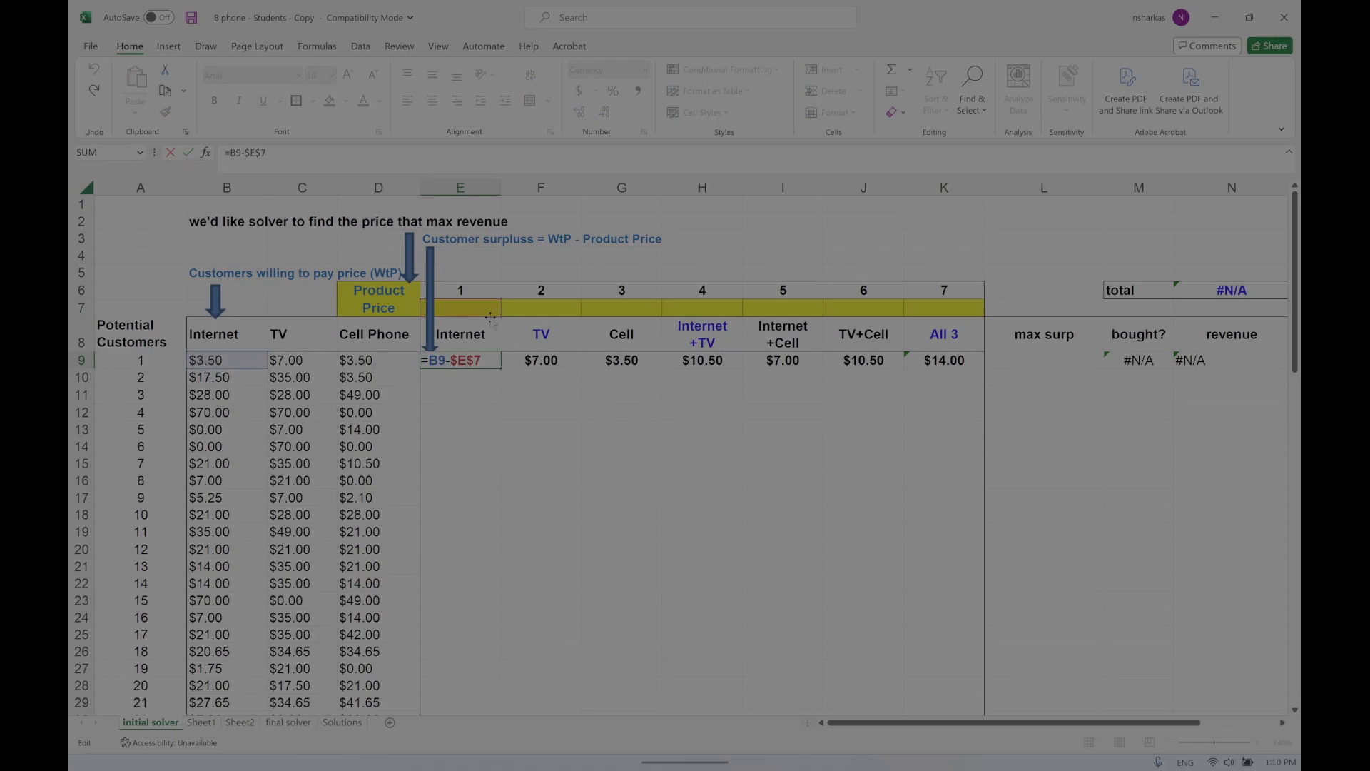
key(Return)
double_click(695, 361)
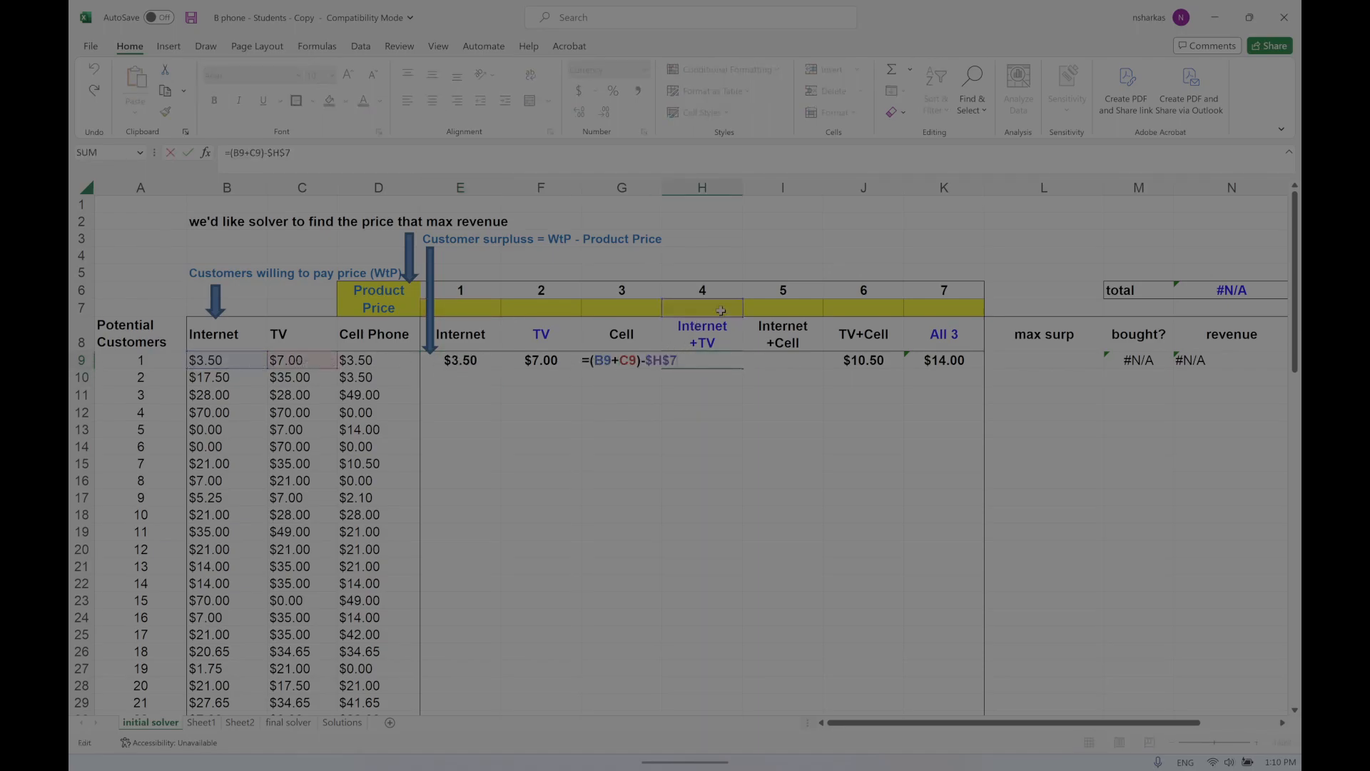
key(Return)
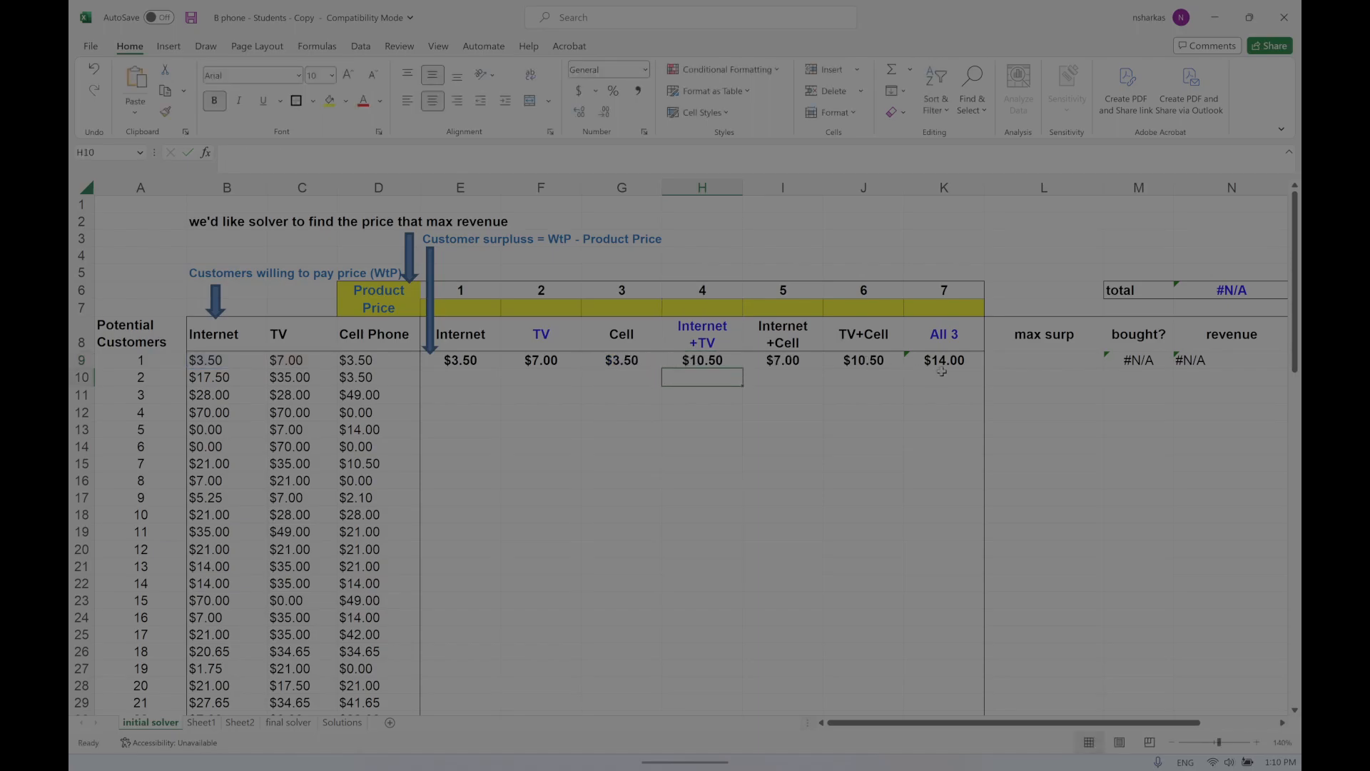
double_click(935, 361)
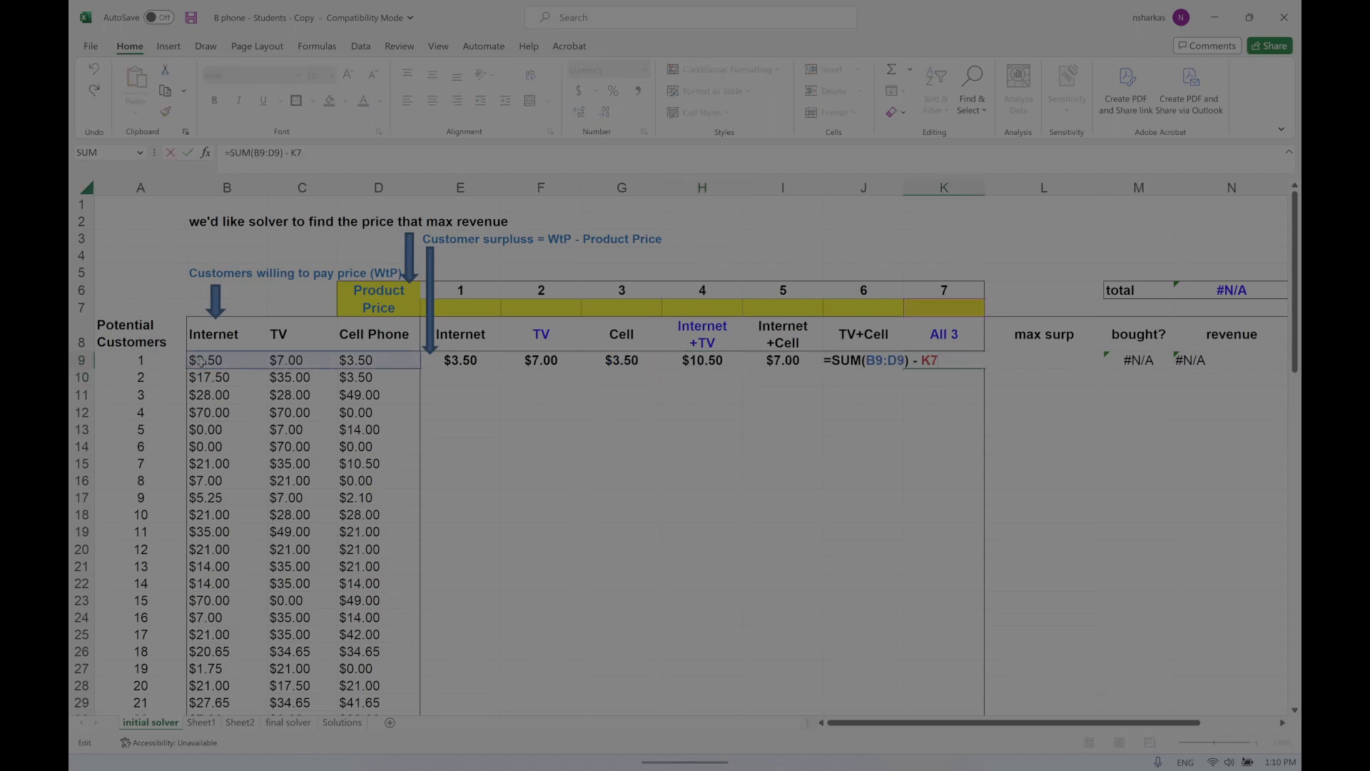
key(Return)
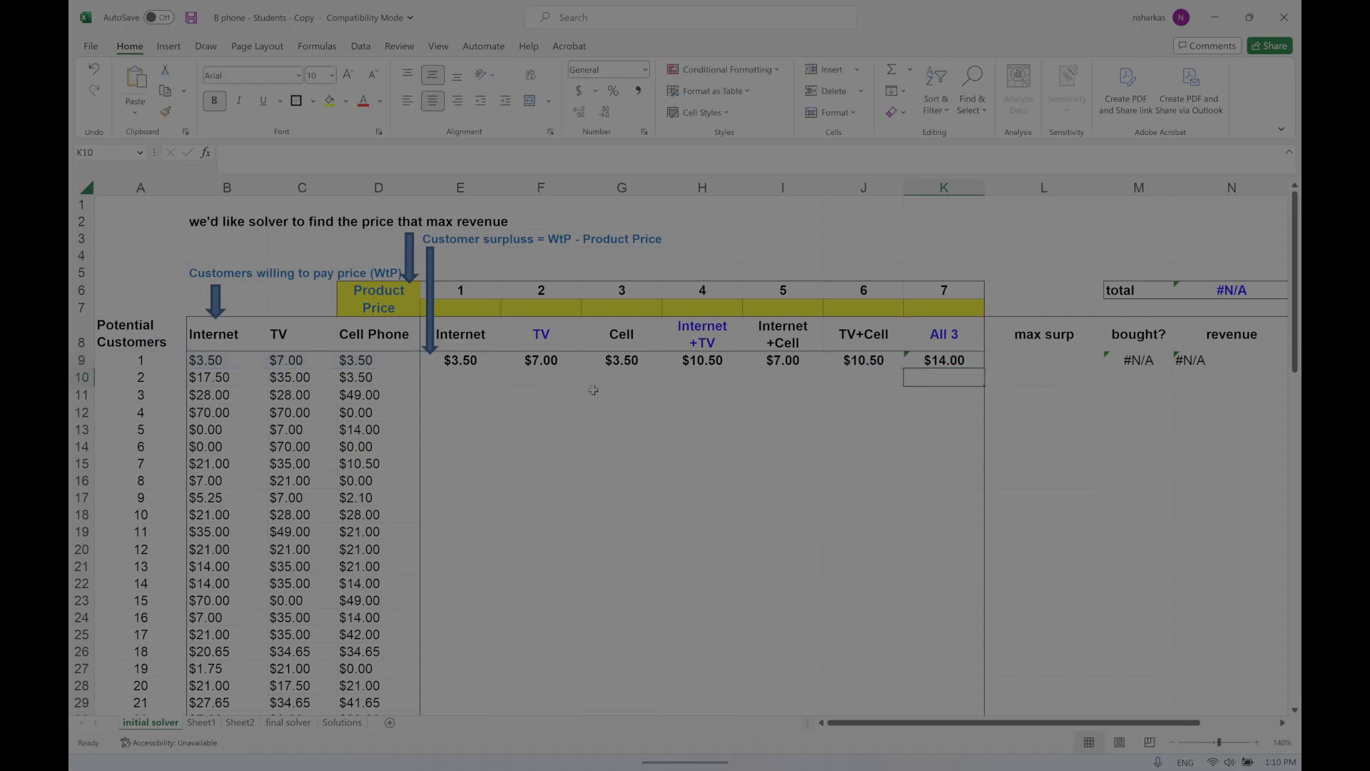
click(466, 365)
text(=B9-$E$7)
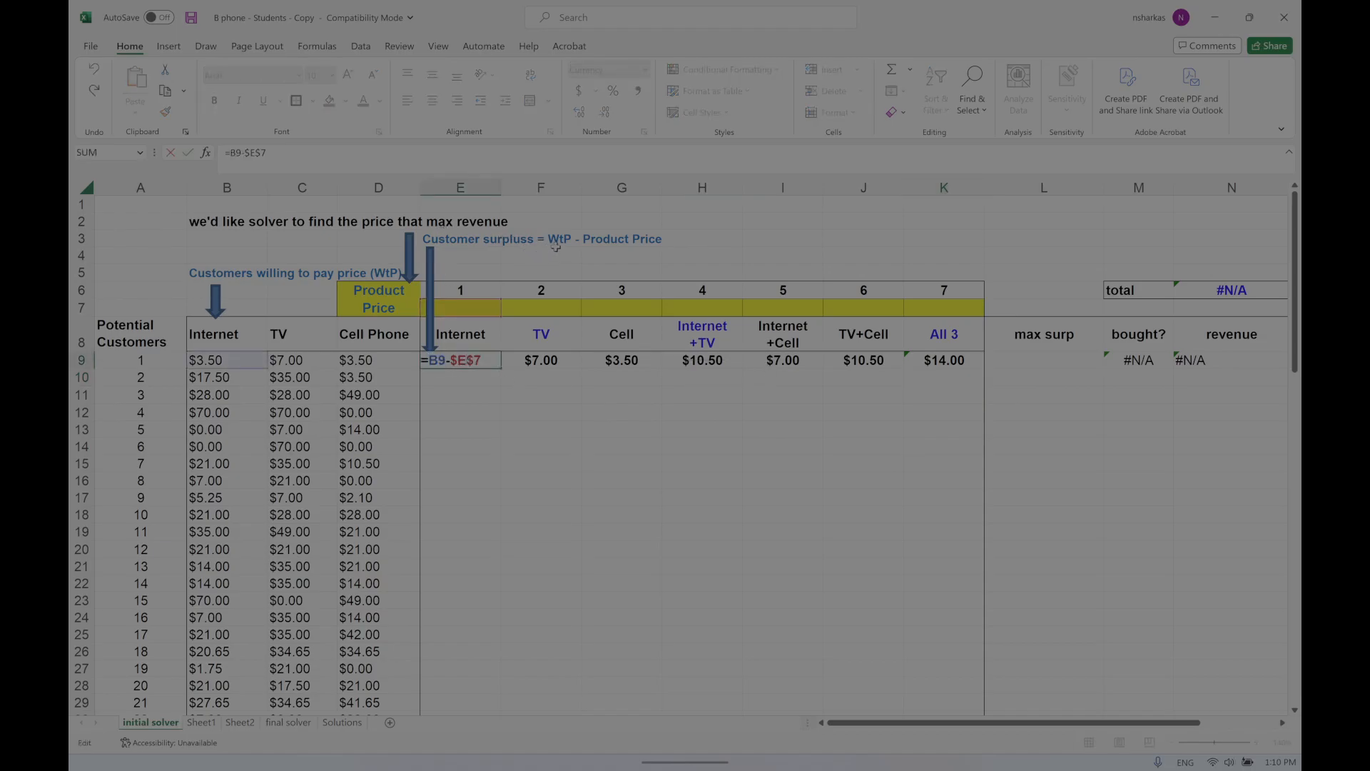
key(Return)
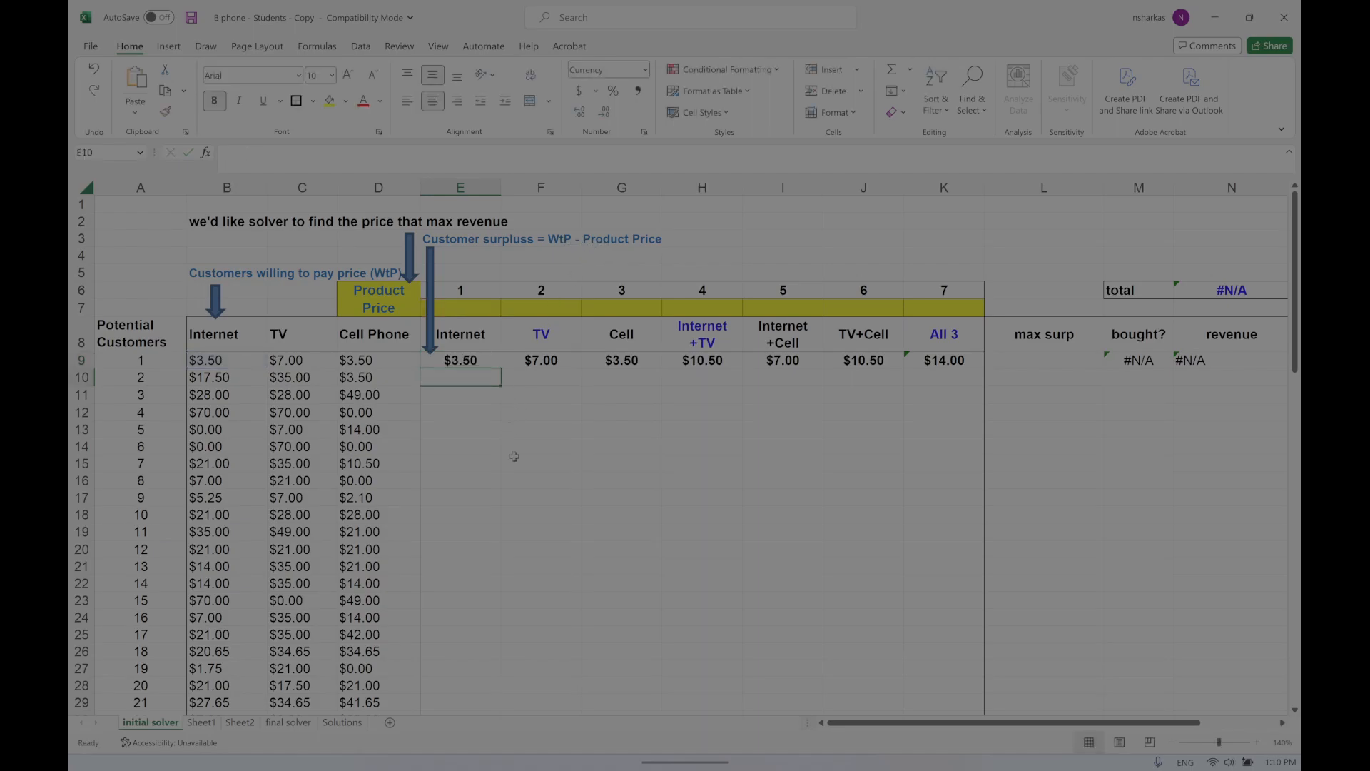
Examine the willingness-to-pay columns and compare customer 1's values in B9:D9 with the Internet surplus in E9.
drag(379, 187, 103, 227)
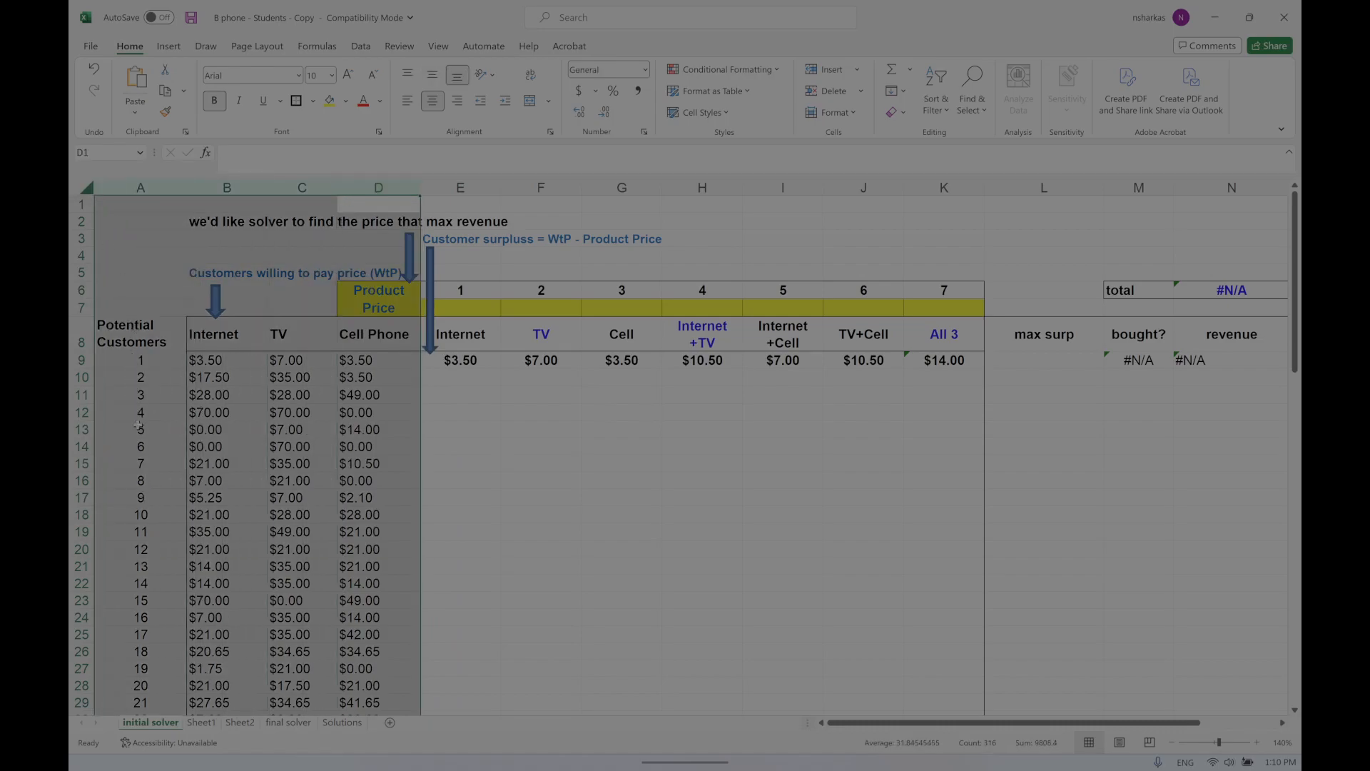
click(207, 362)
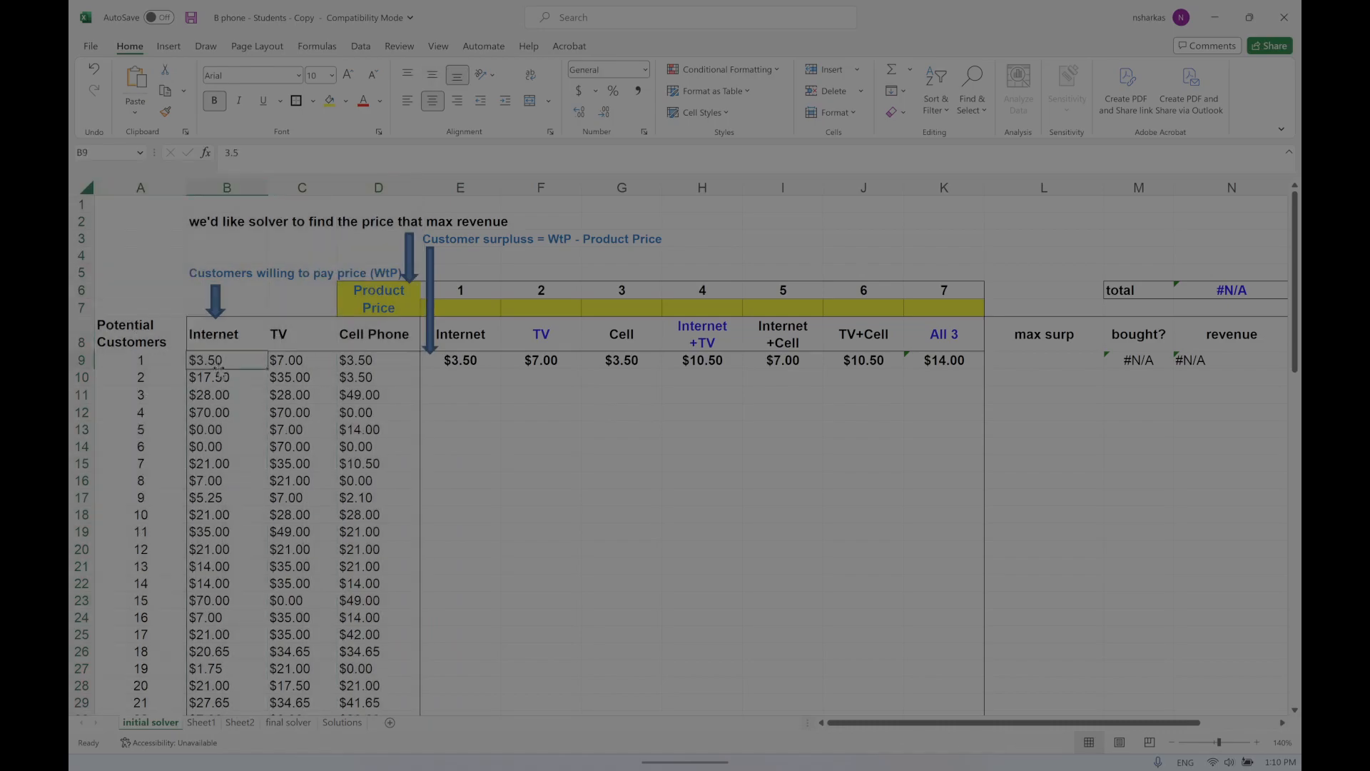
click(274, 366)
click(364, 368)
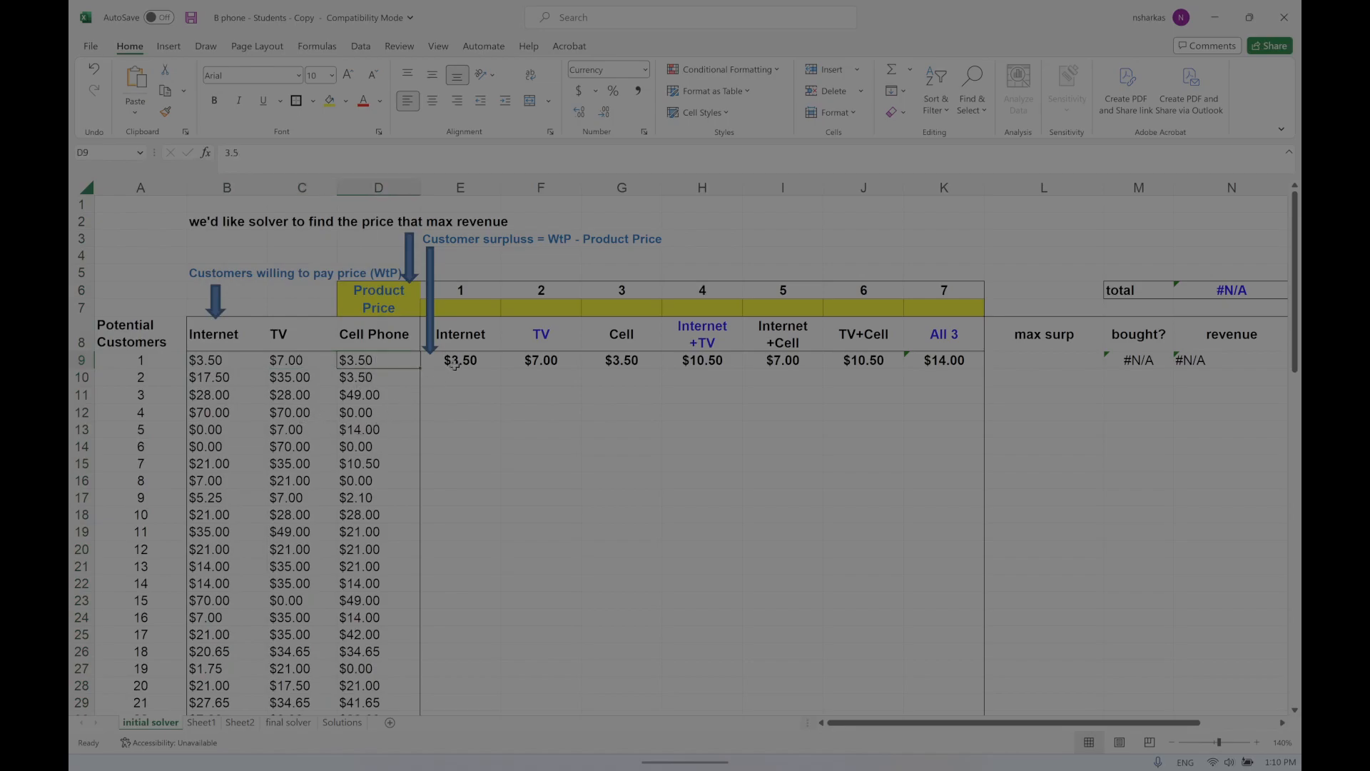
drag(460, 334, 461, 361)
click(211, 364)
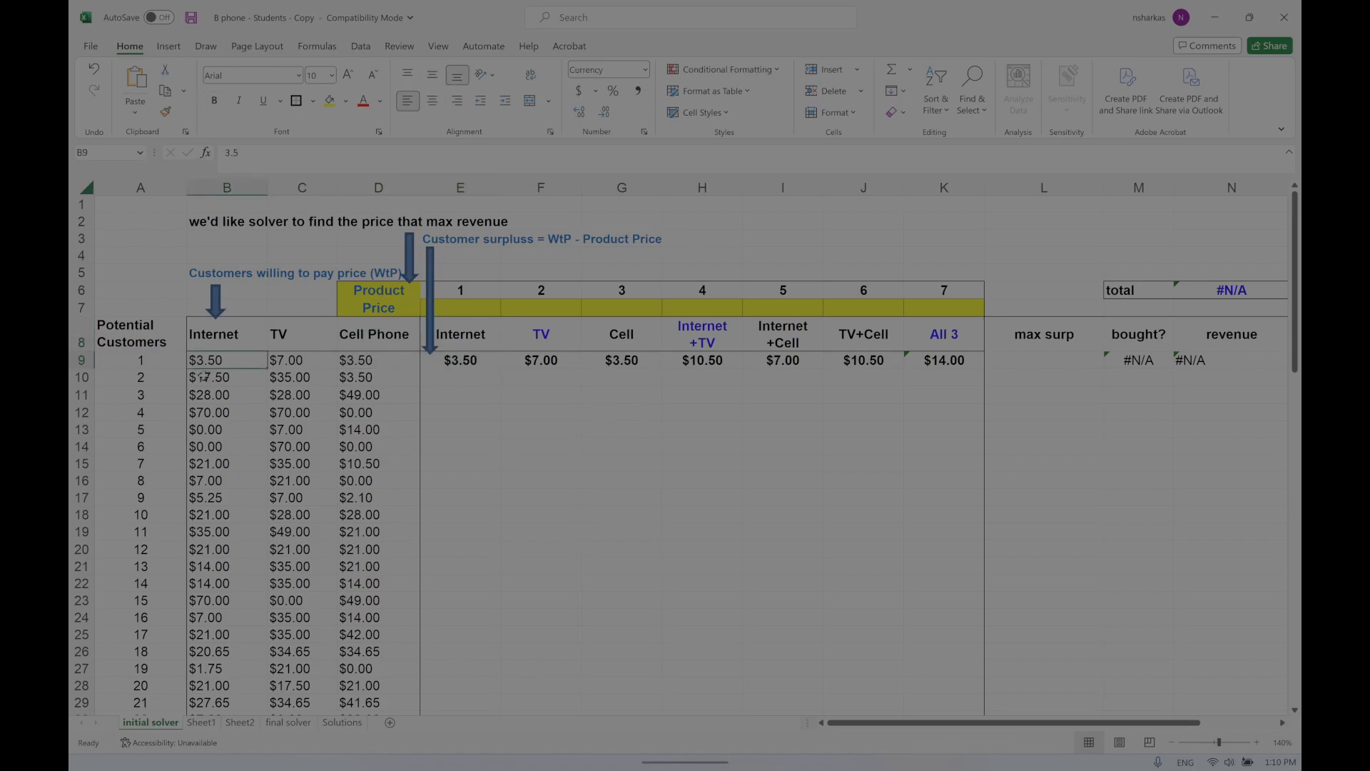
Set the Internet product price in E7 to 3.5 and check customer 1's surplus in E9.
click(462, 306)
text(3.5)
click(492, 457)
click(456, 357)
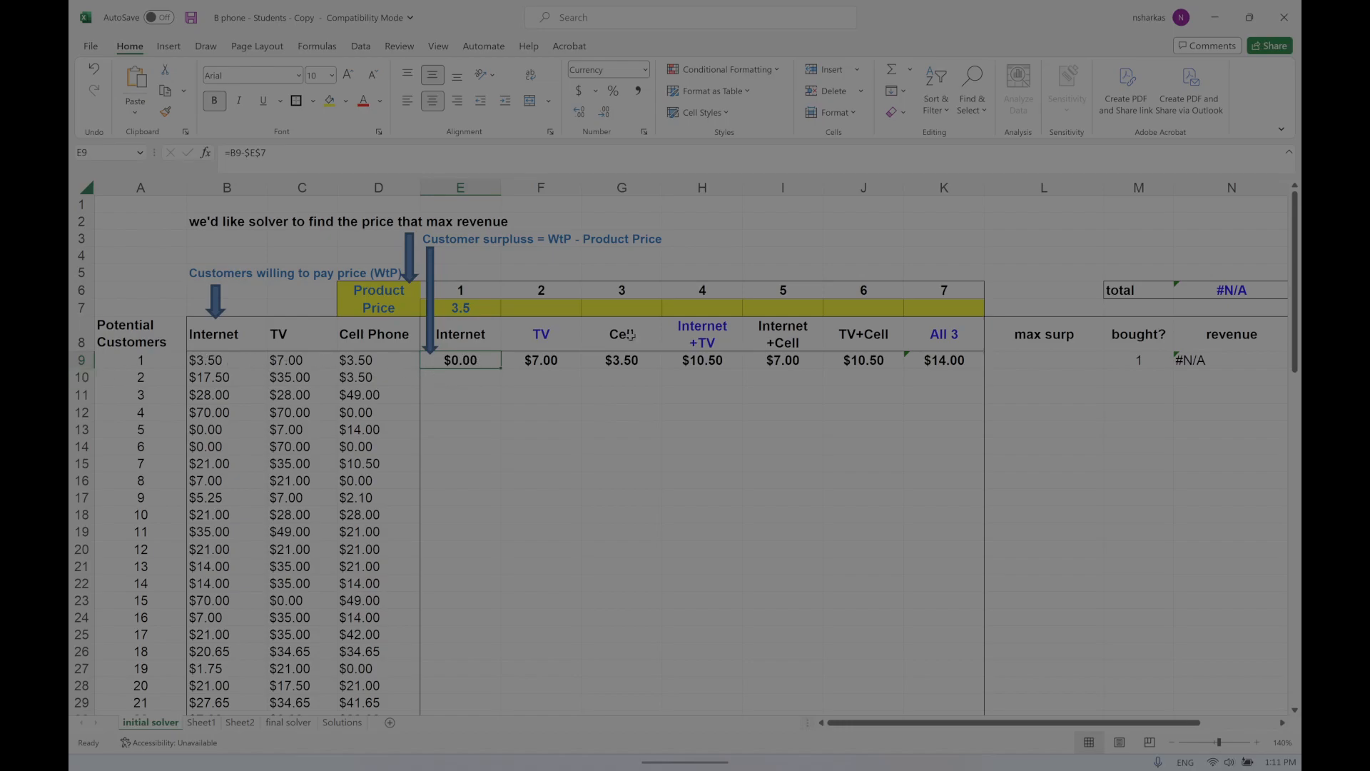
Set the TV product price in F7 to 8 and check customer 1's surplus in F9.
click(547, 308)
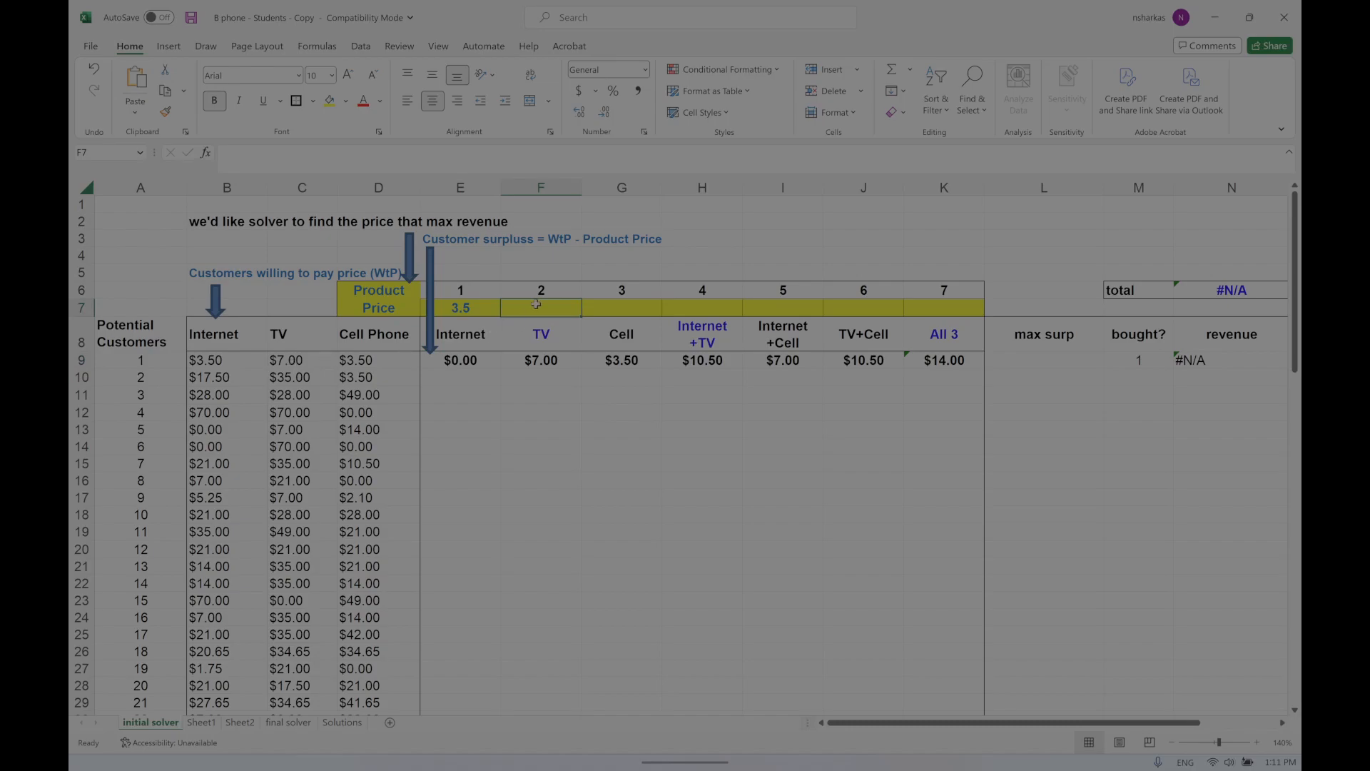
text(8)
click(532, 359)
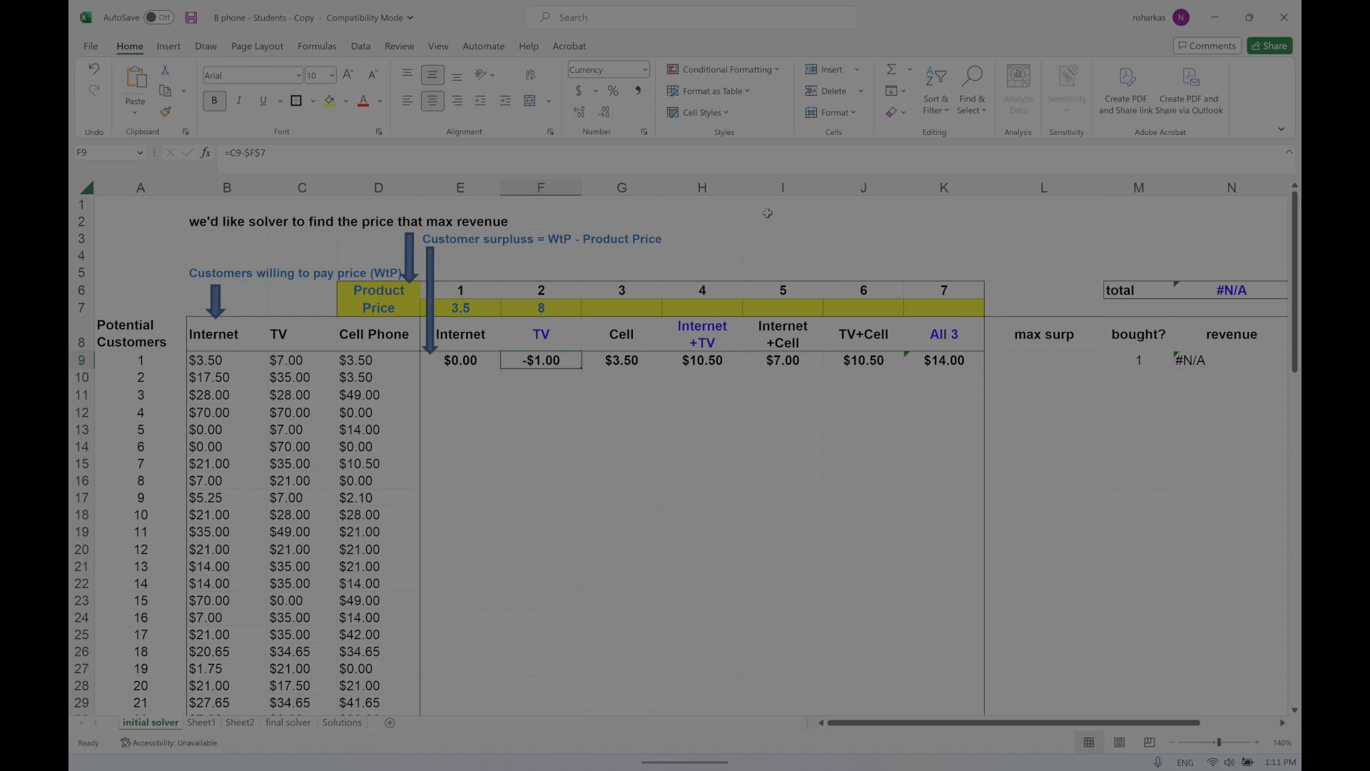
click(794, 223)
mouse_move(692, 766)
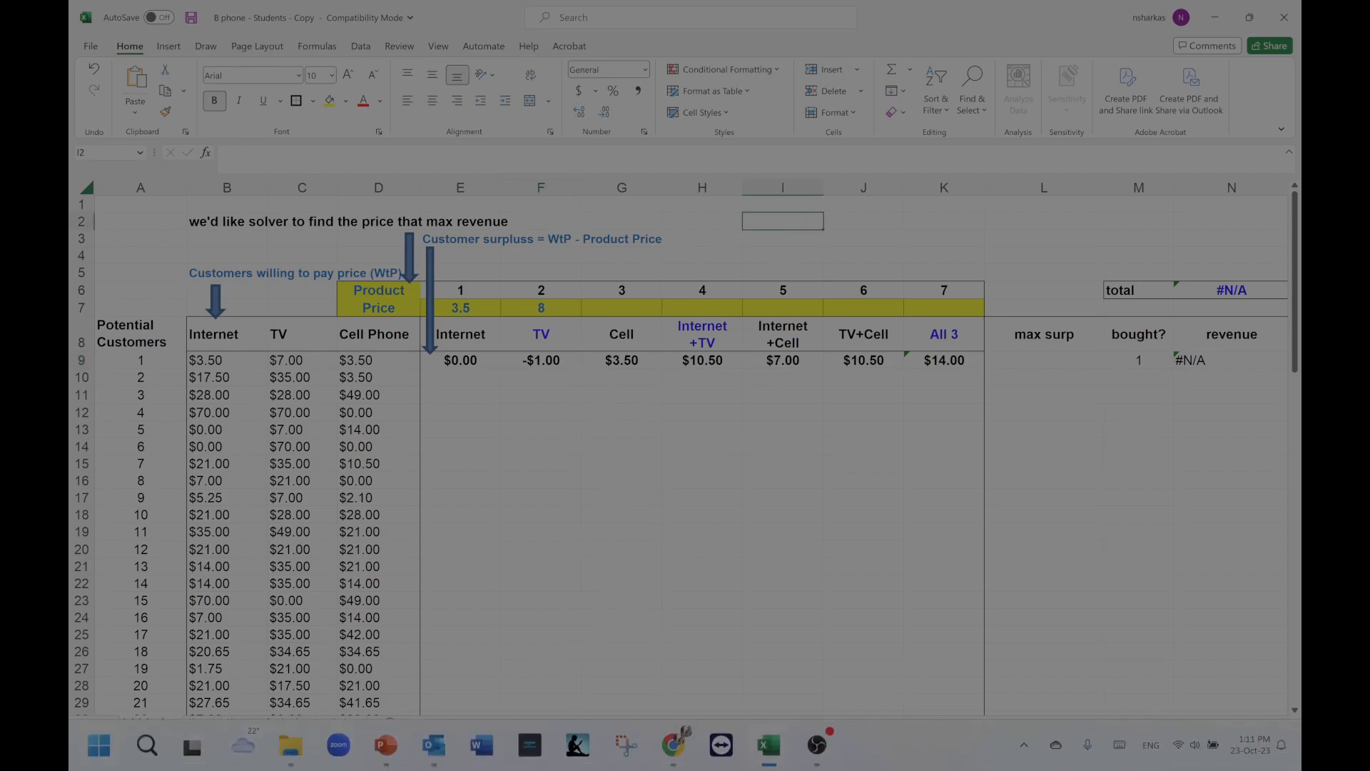
Enter the heading "Based on theory" in I1.
key(Up)
text(Ba)
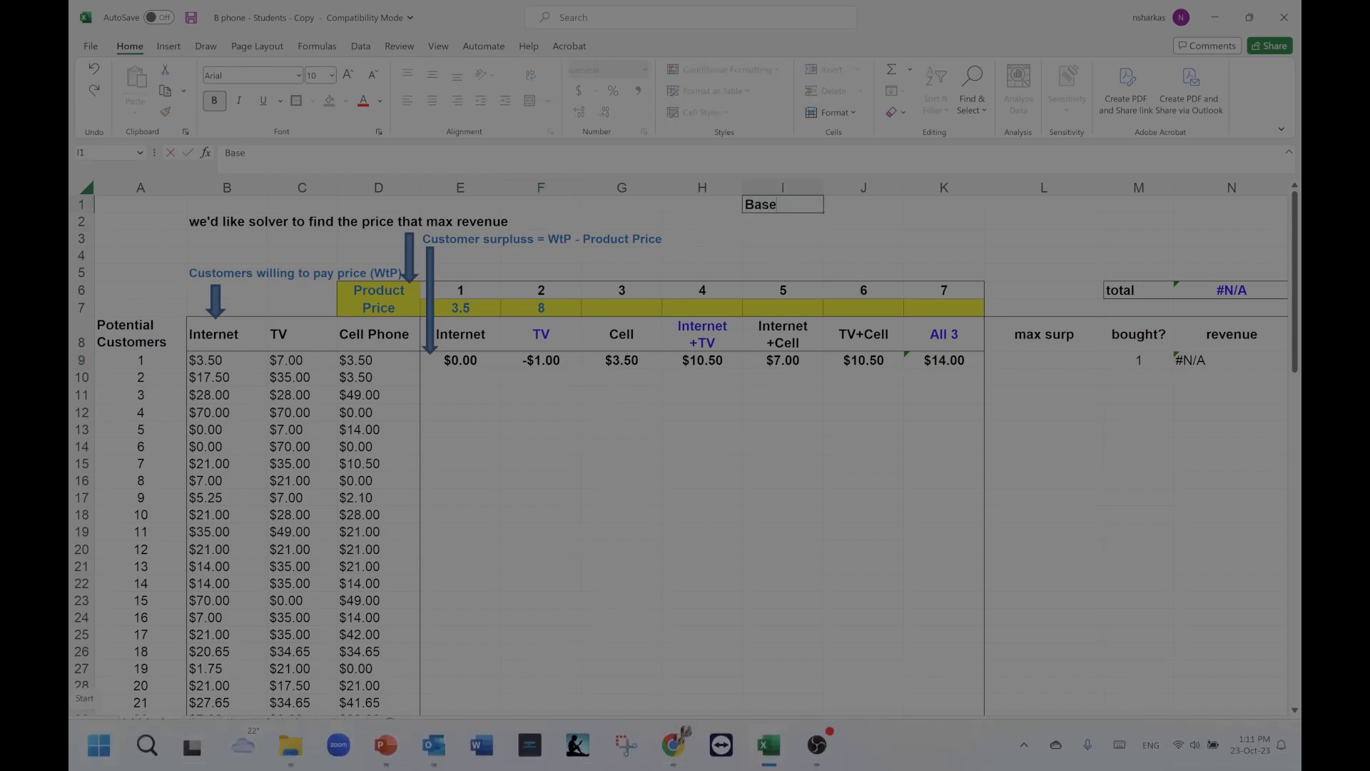
text(sed on theory)
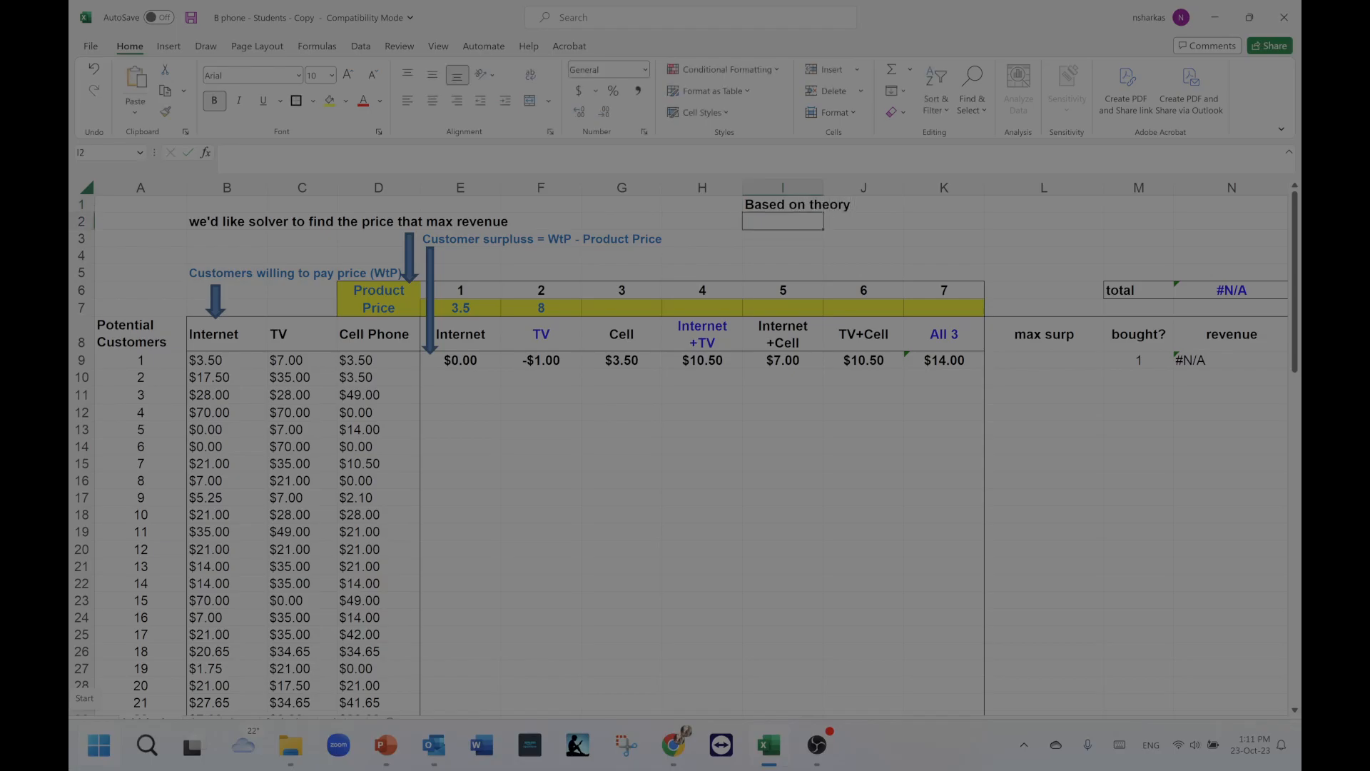
Enter the purchase condition "if surpluss > = 0" in I2.
text(surp)
key(BackSpace)
key(BackSpace)
key(BackSpace)
key(BackSpace)
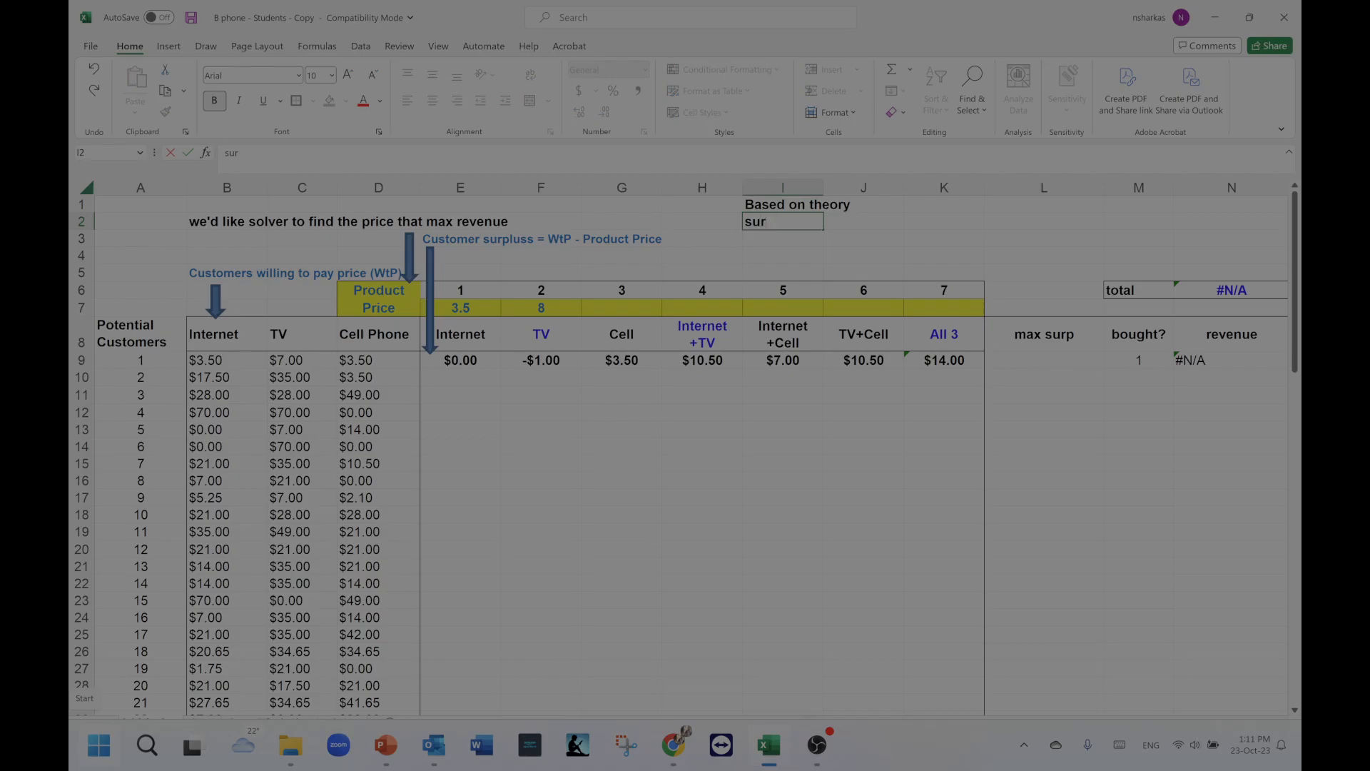
text(if surpluss)
text(>)
key(Tab)
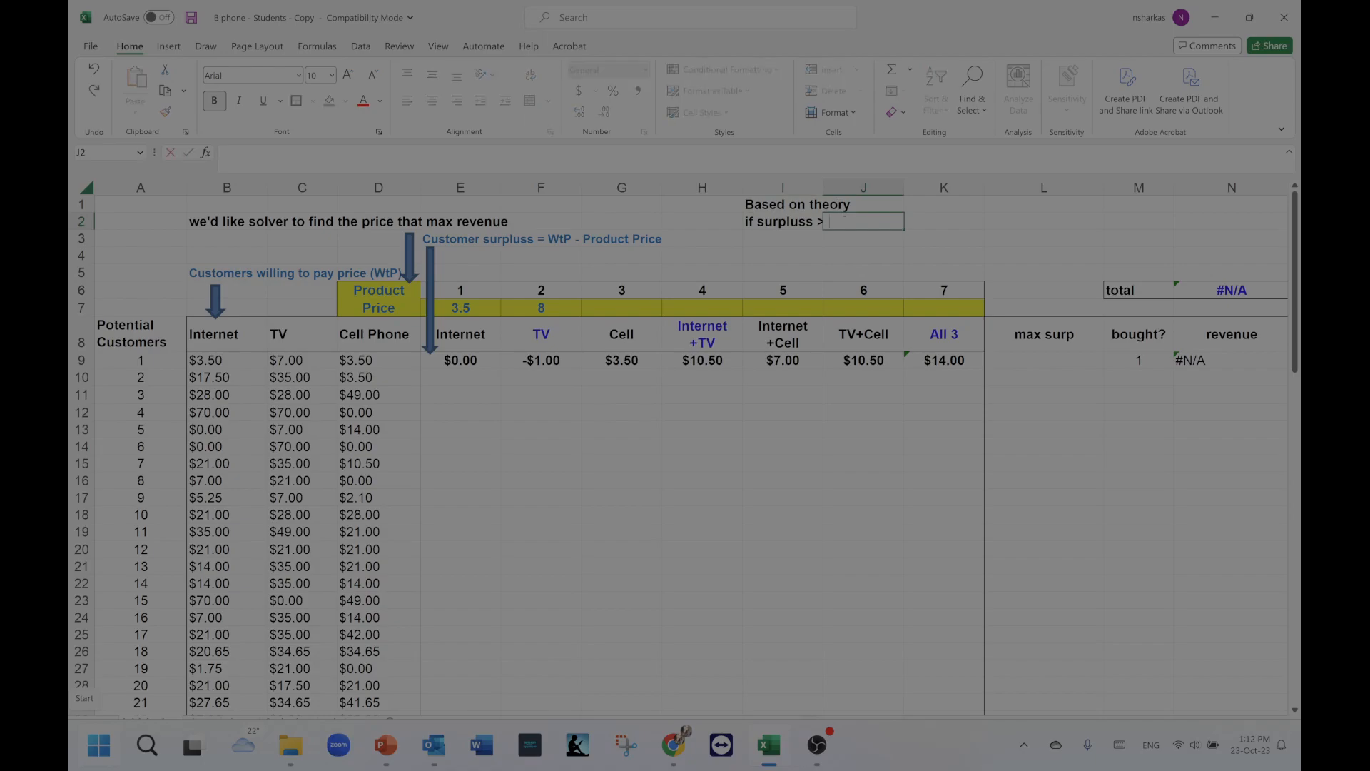
Left-align the condition in I2 and auto-fit column I so the whole text fits.
key(Tab)
key(Tab)
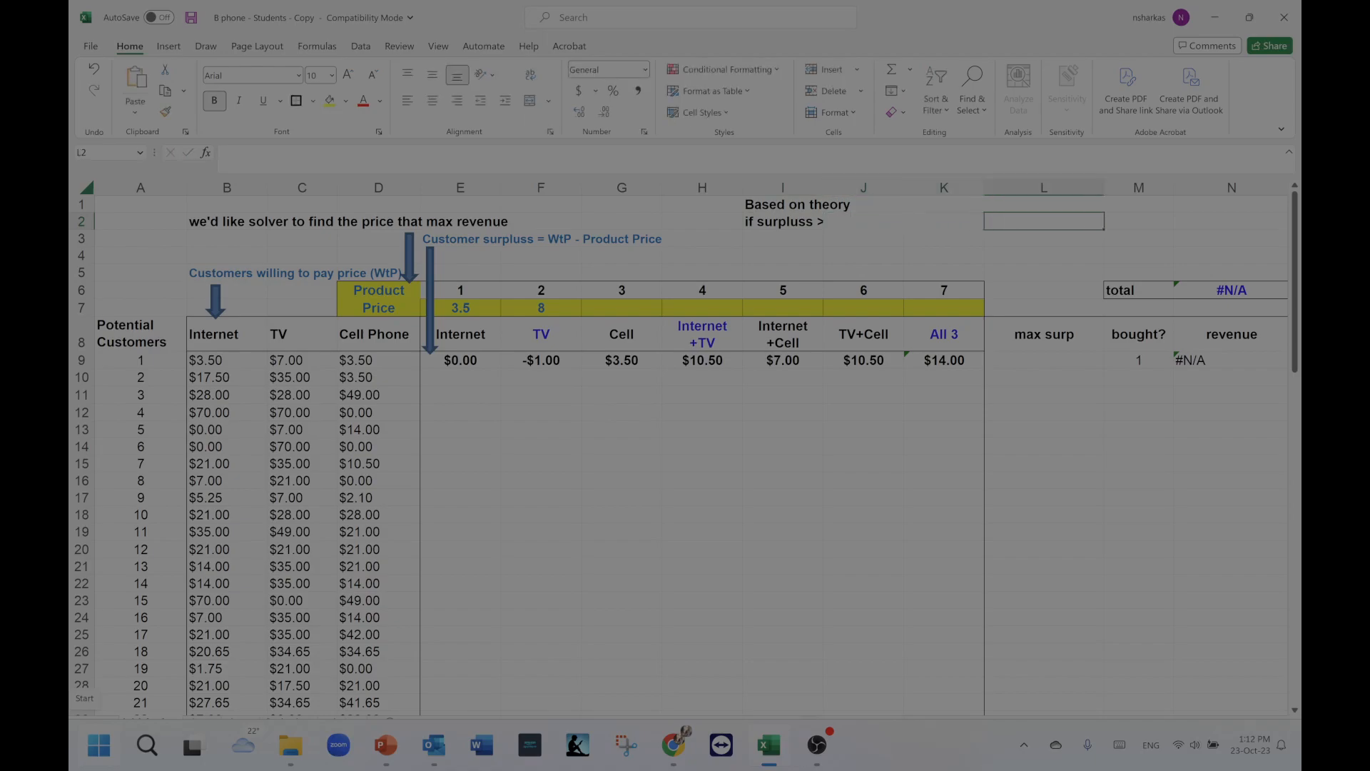
key(Left)
key(Left)
key(Left)
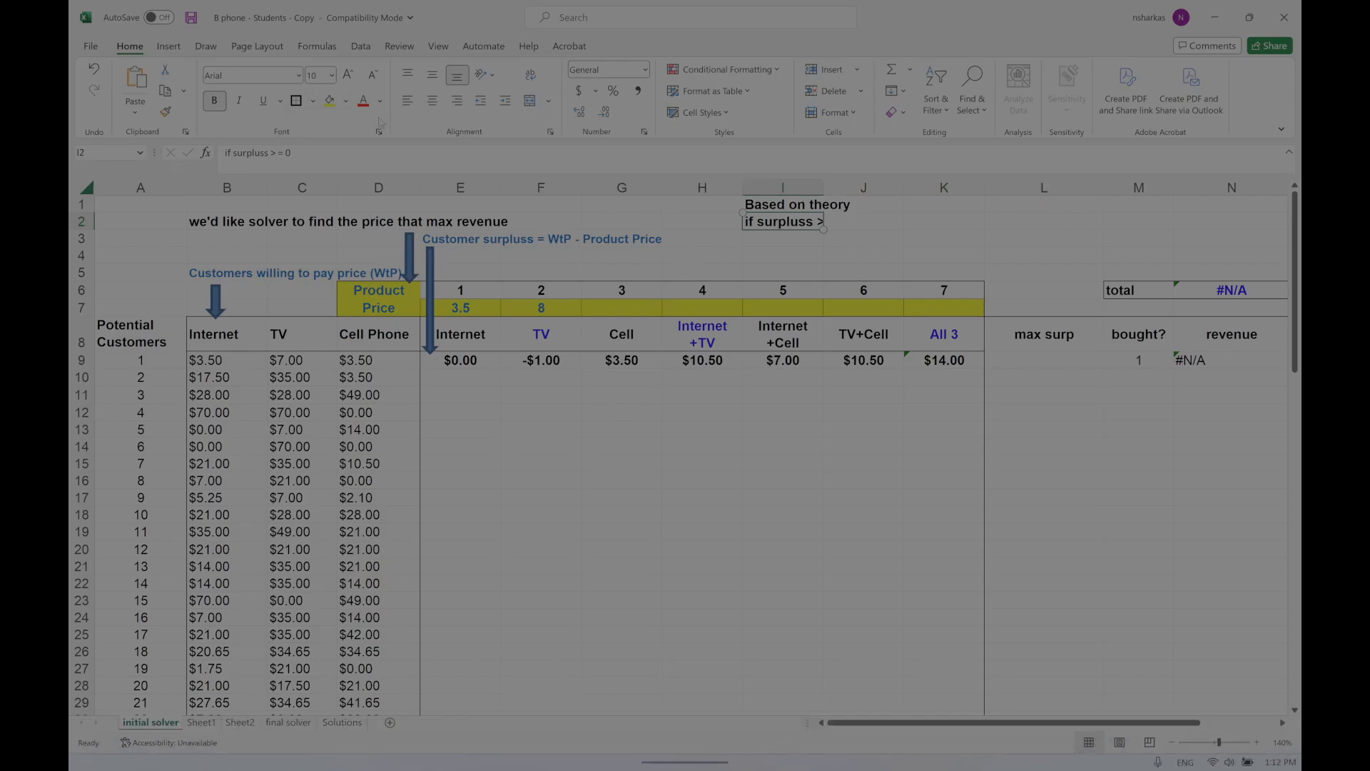
click(432, 103)
click(850, 222)
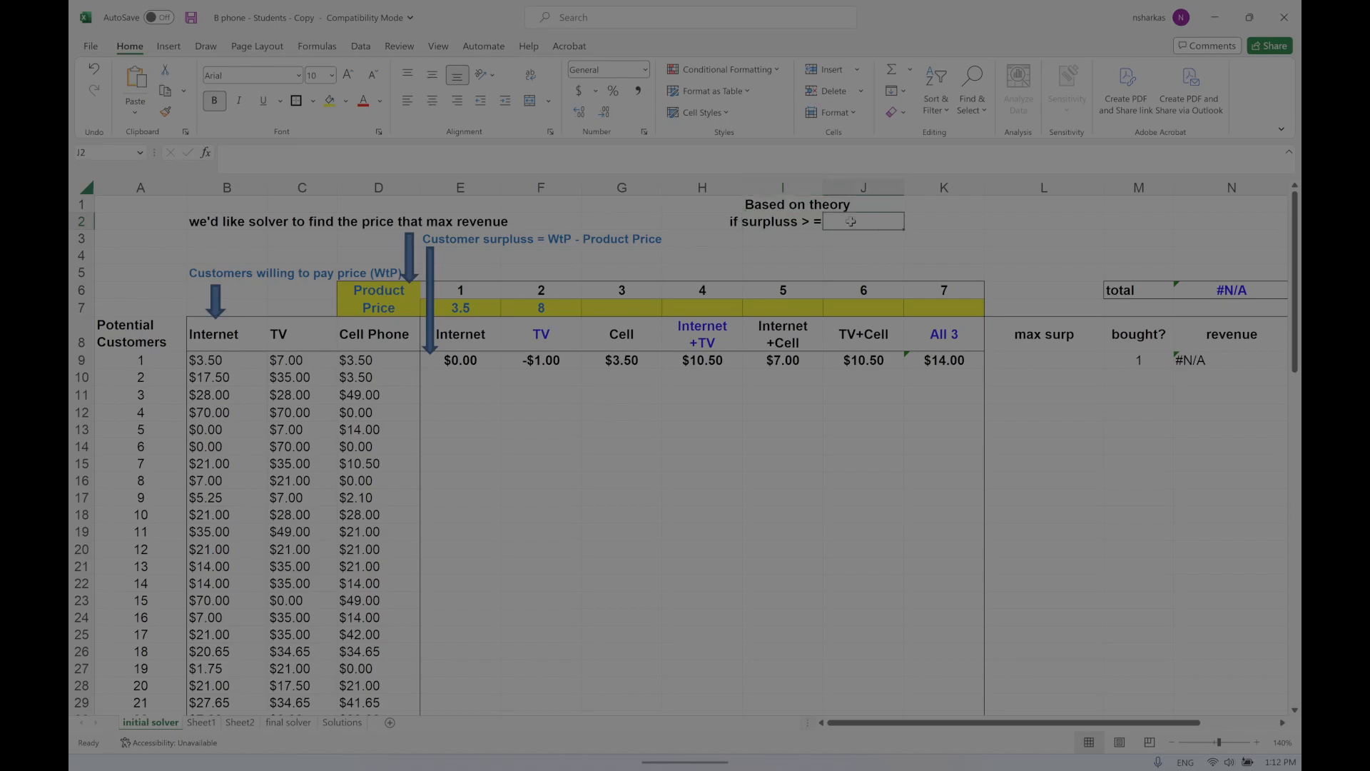
drag(743, 191, 745, 191)
click(766, 200)
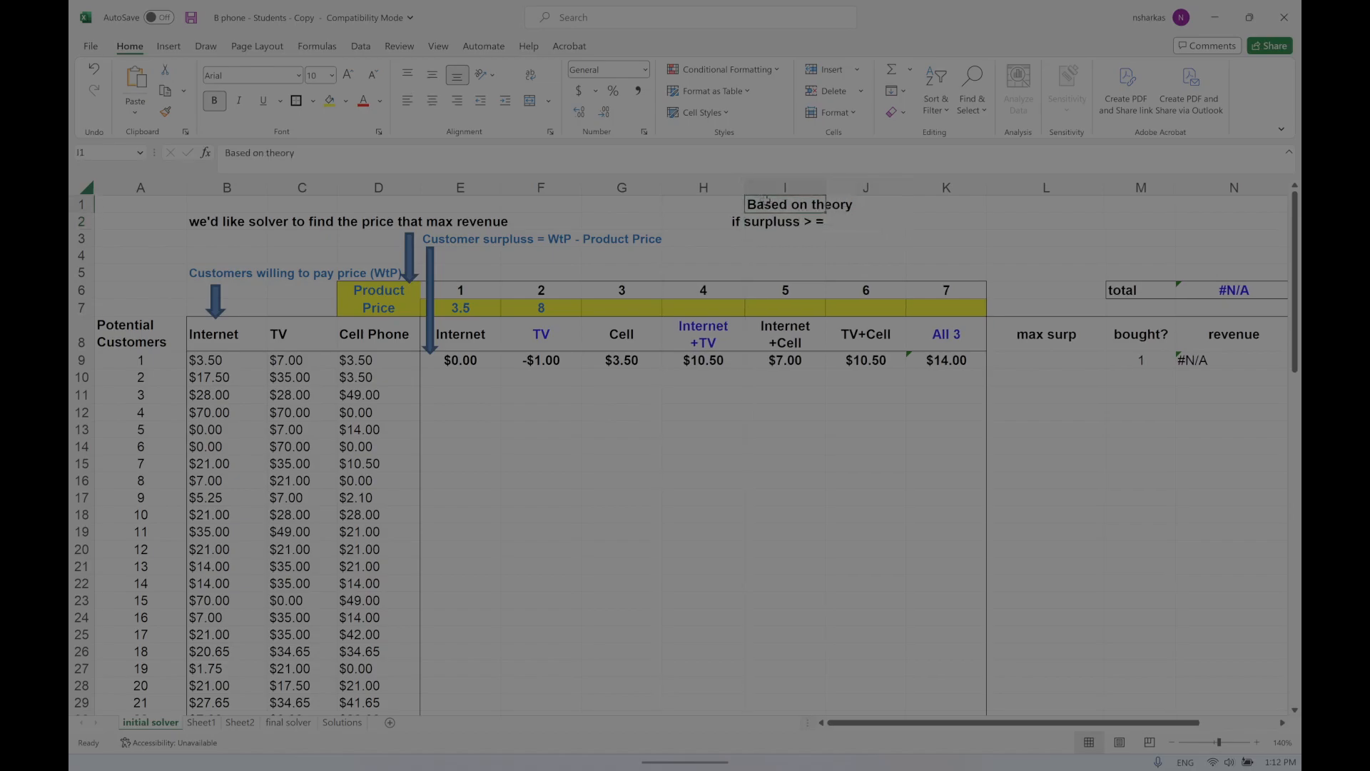
click(772, 221)
click(407, 100)
double_click(826, 184)
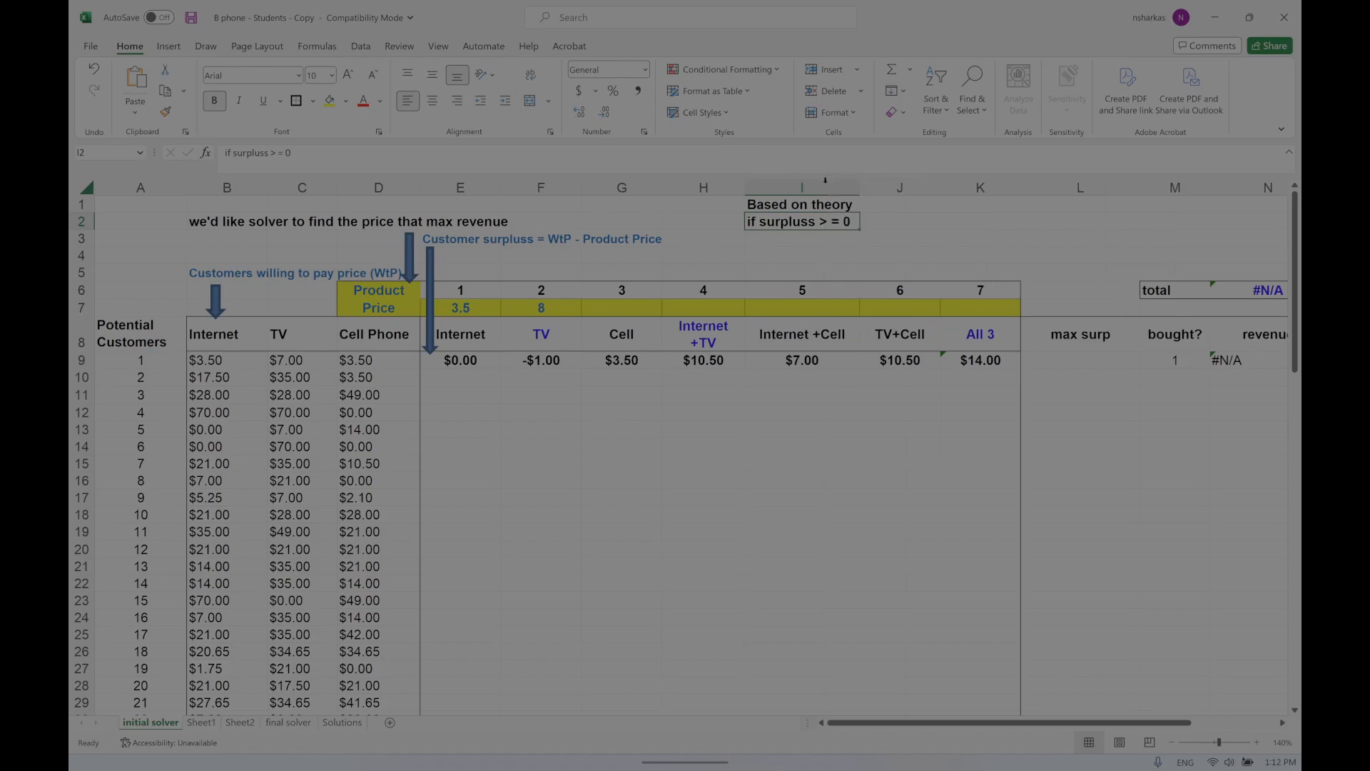
Enter "then buy" in J2 beside the non-negative surplus condition.
click(885, 222)
text(then buy)
key(Return)
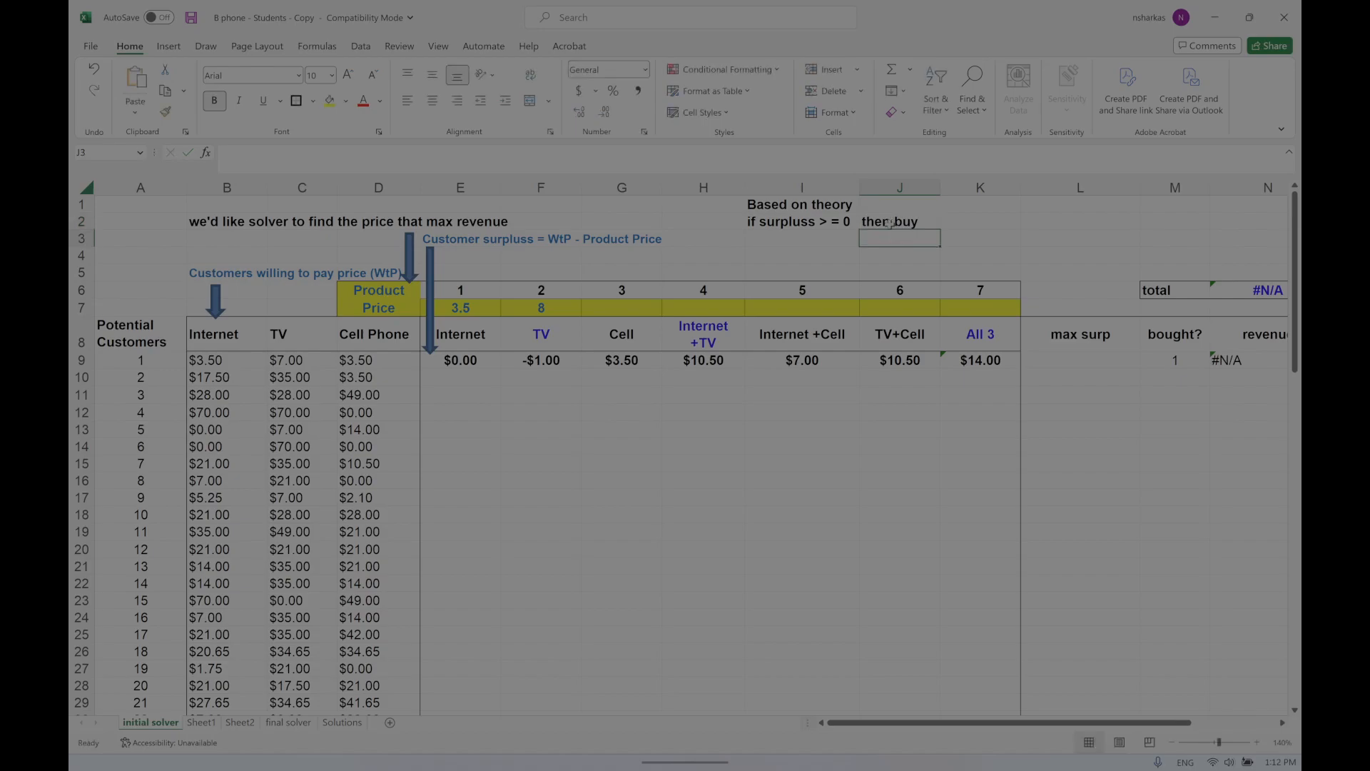
Add the second rule with "if surpluss <0" in I3 and "won't buy" in J3, and outline I1:J3 with a border.
key(Left)
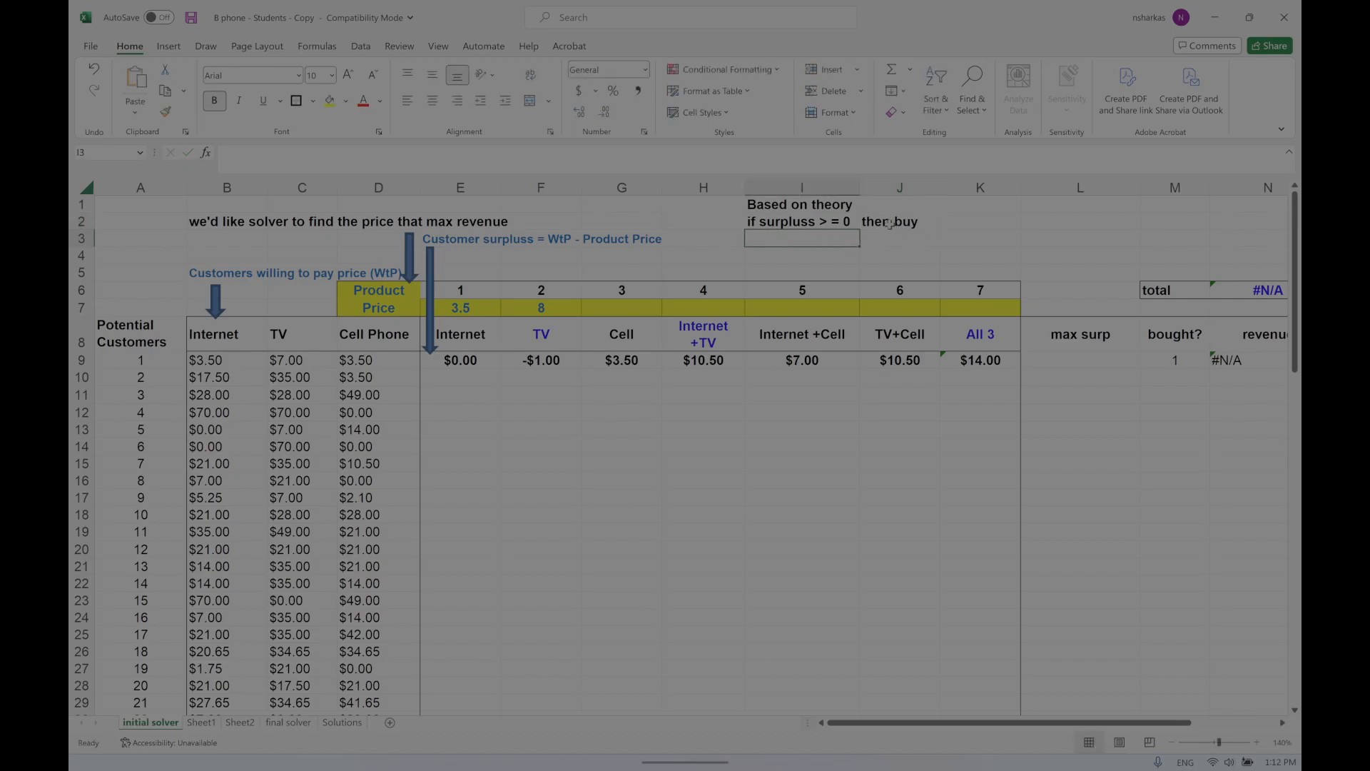
text(if surpluss <)
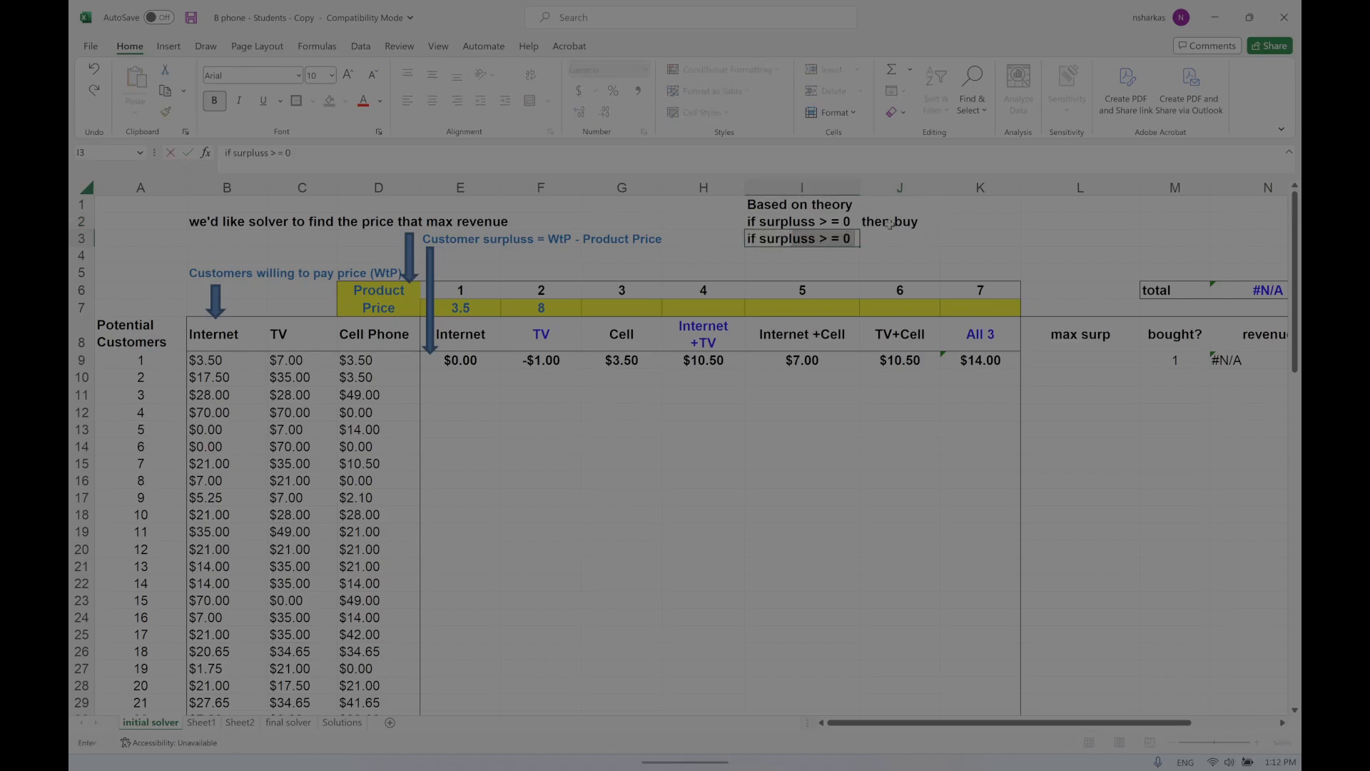
text(0)
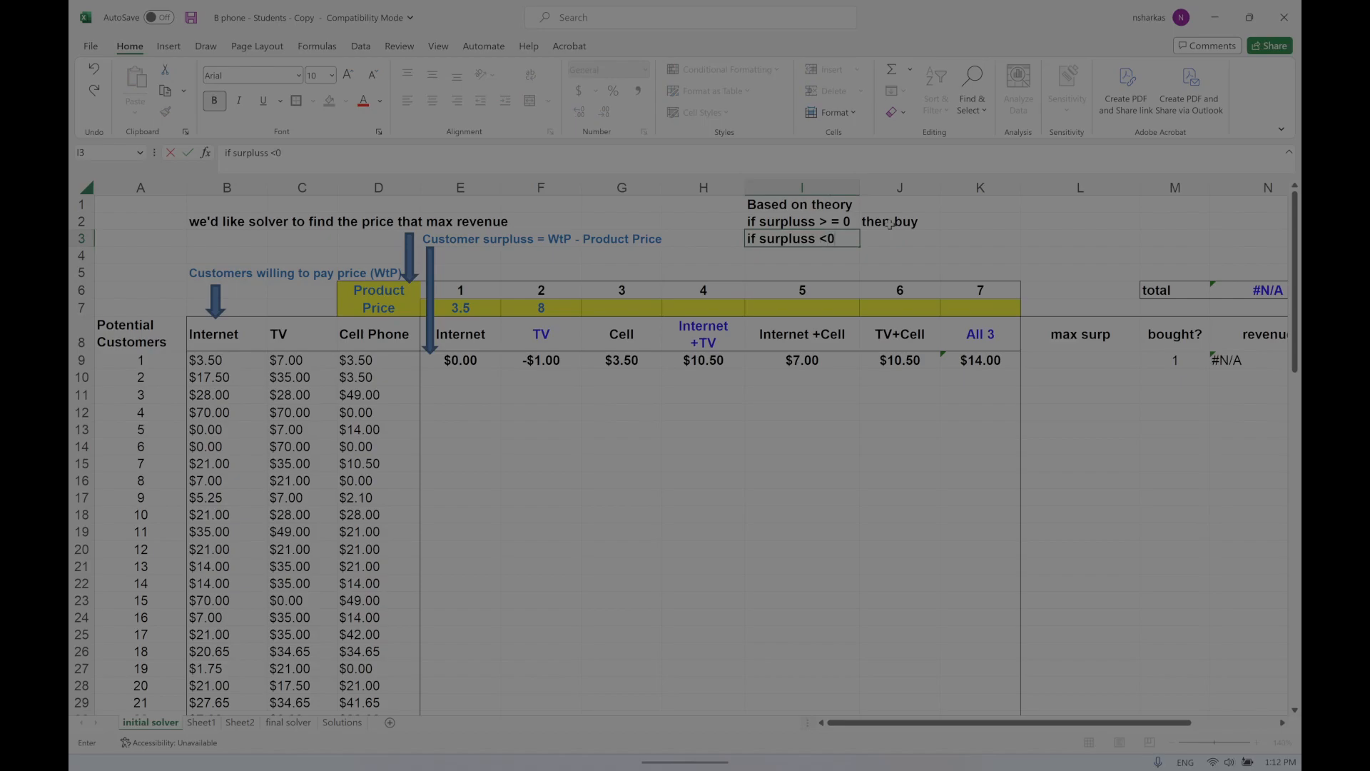
key(Right)
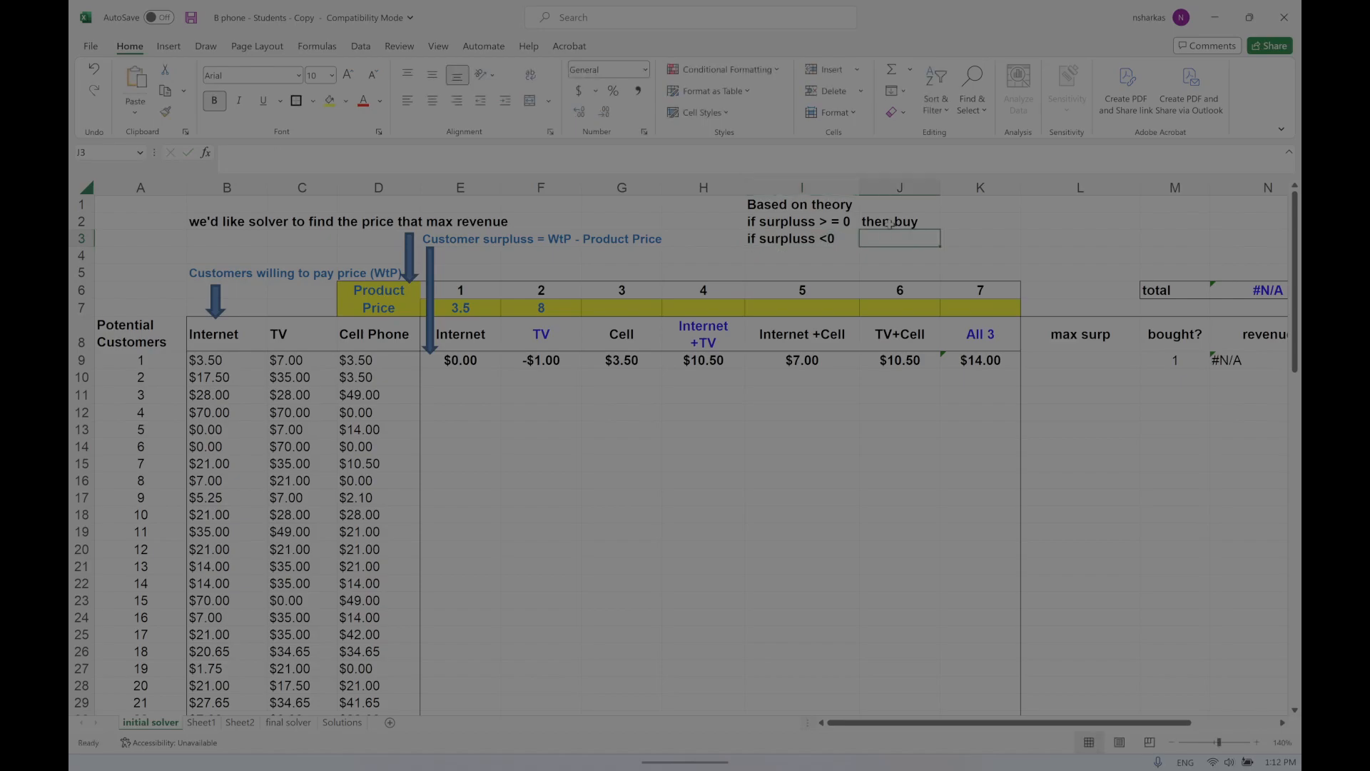
text(won't buy)
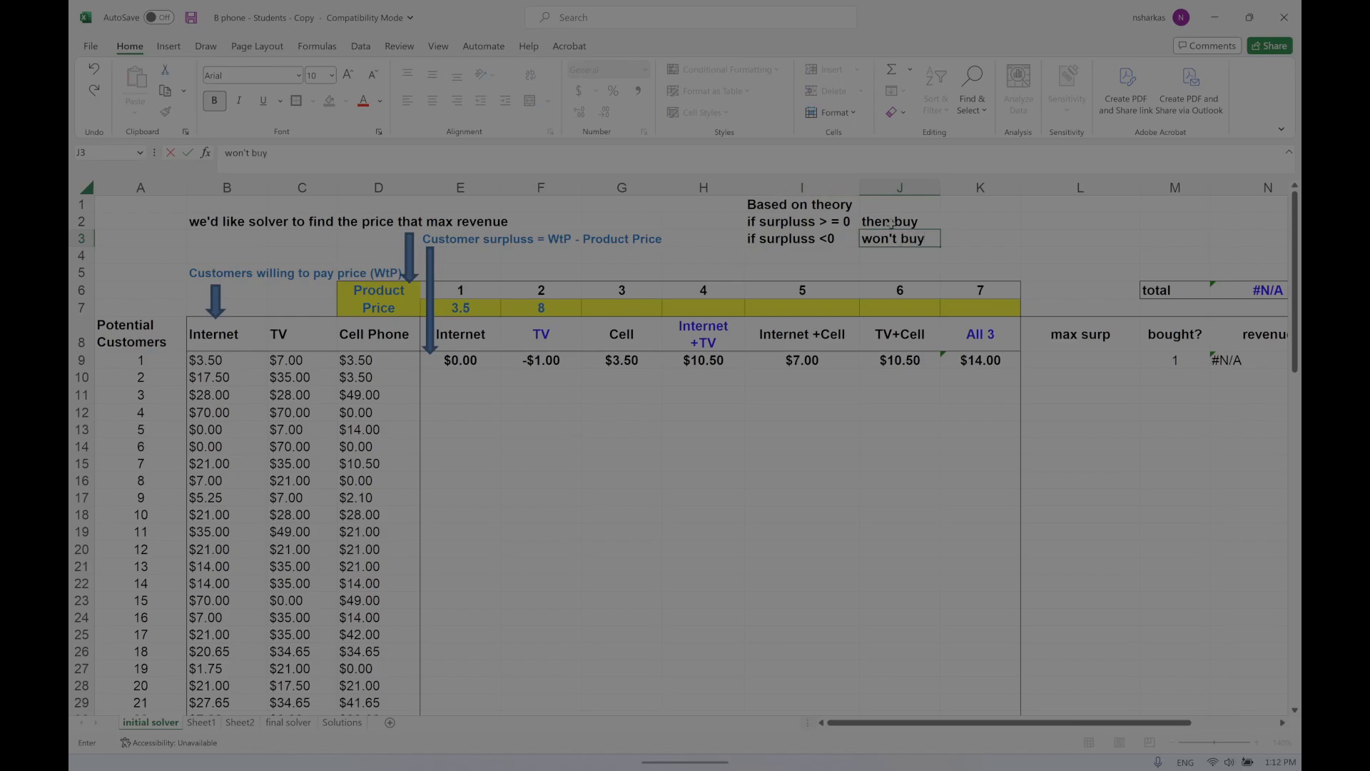
click(891, 224)
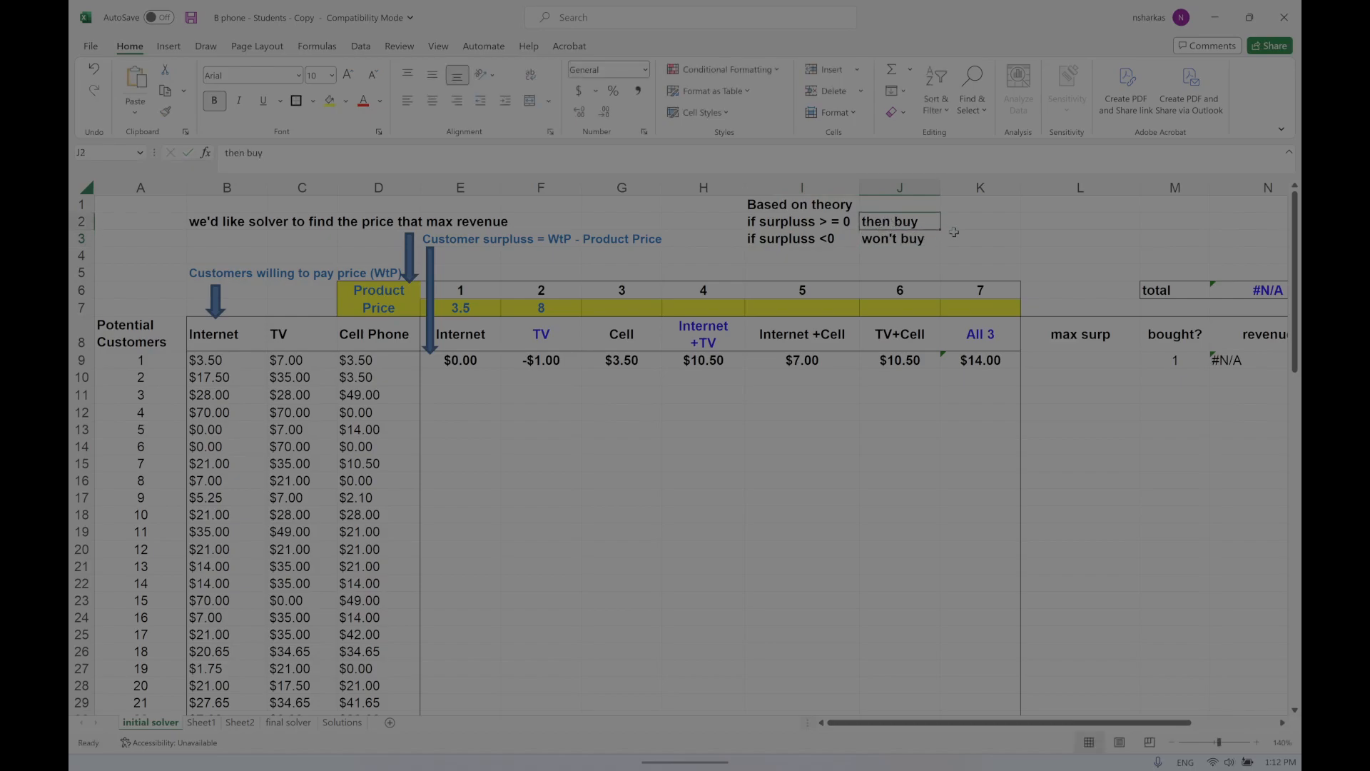
drag(757, 205, 915, 237)
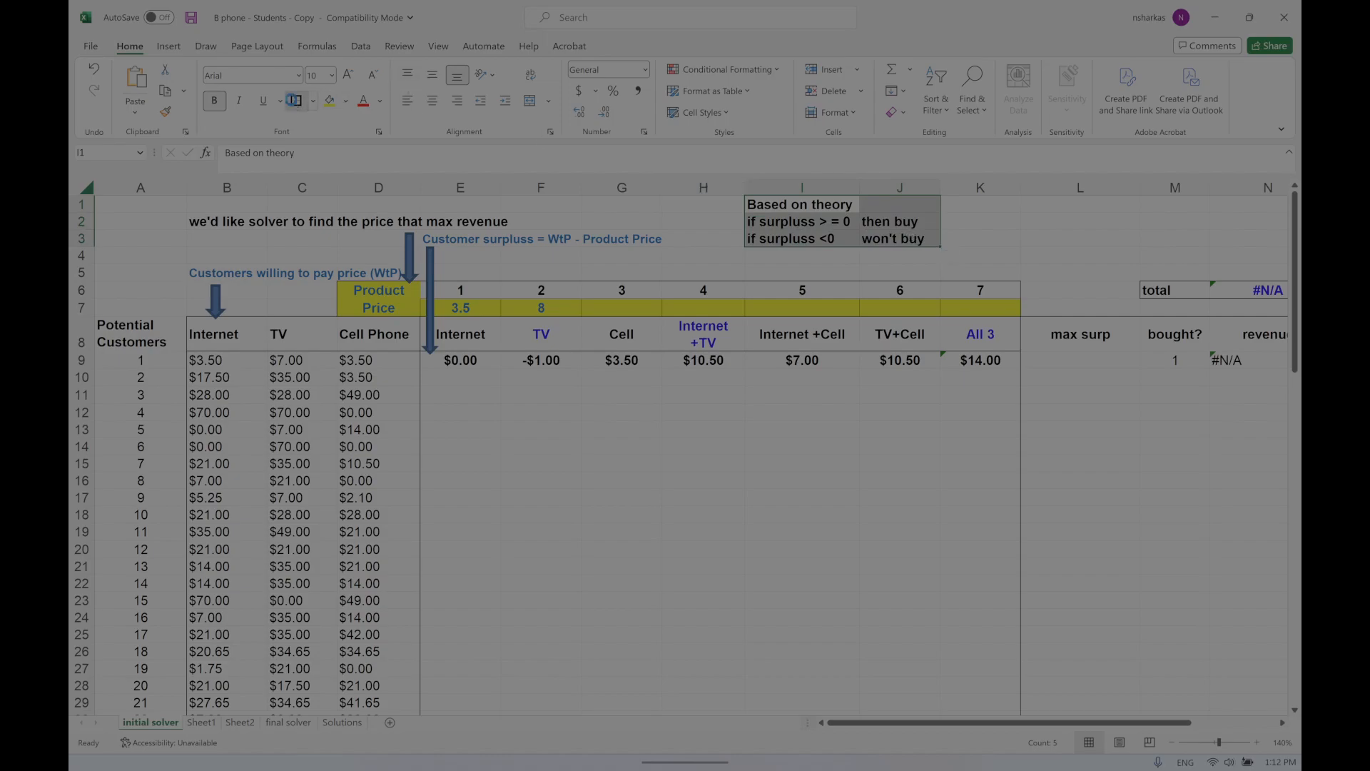
Set the Cell product price in G7 to 1 and check customer 1's surplus in G9.
click(467, 359)
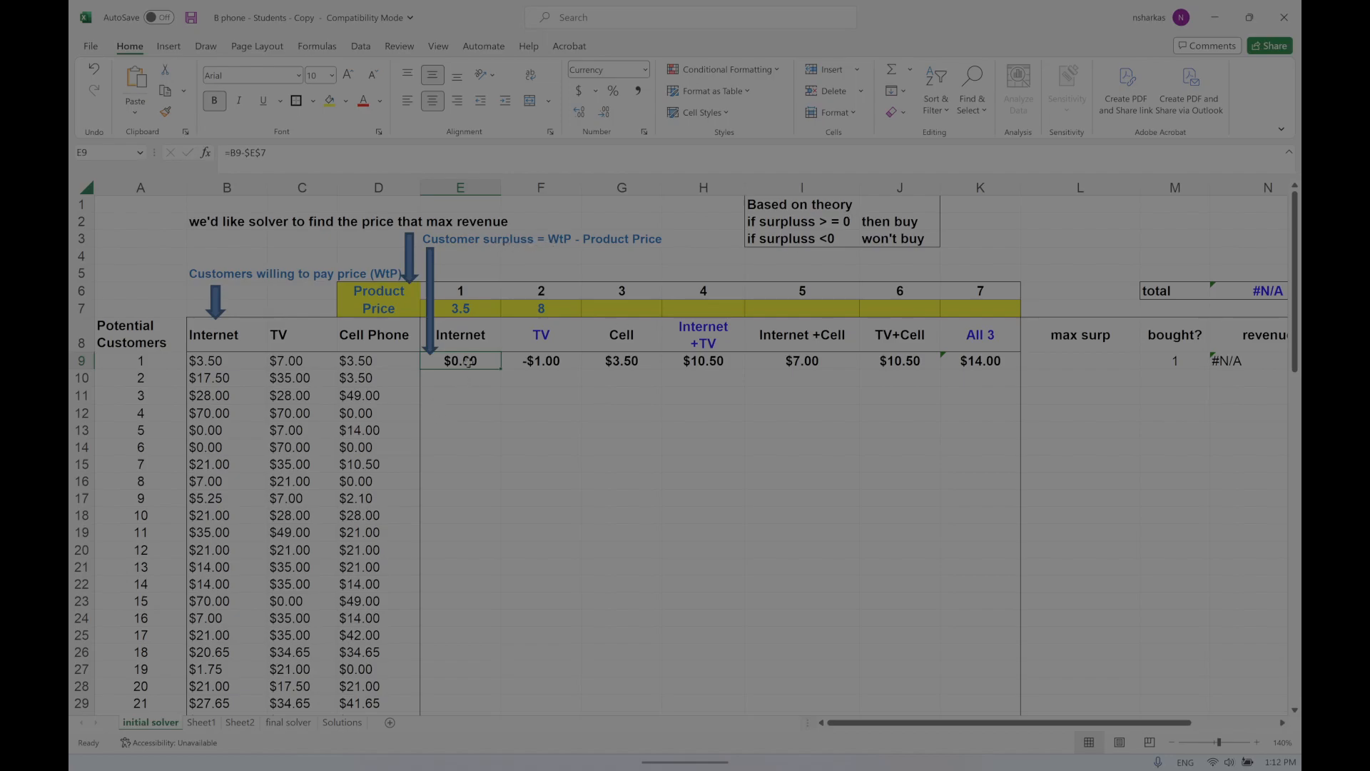
click(627, 363)
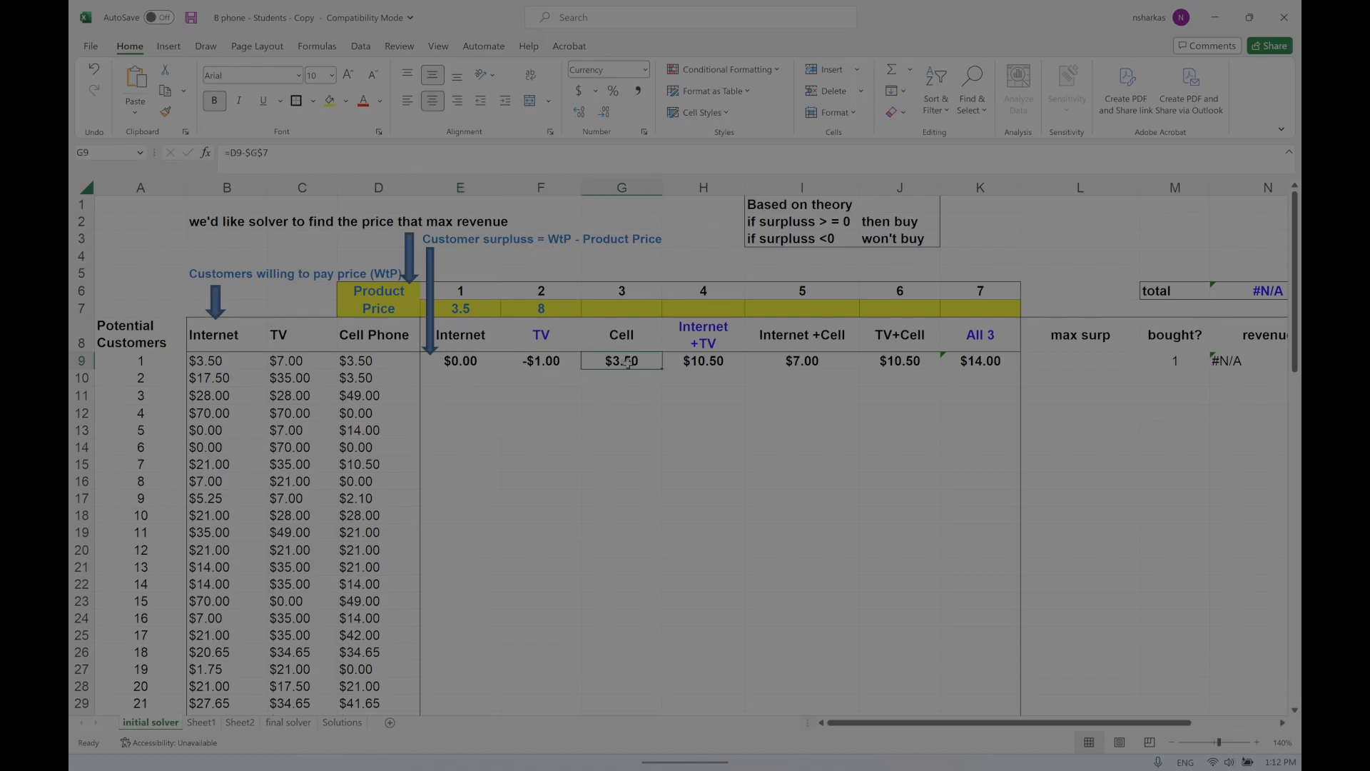
click(619, 308)
text(1)
key(Return)
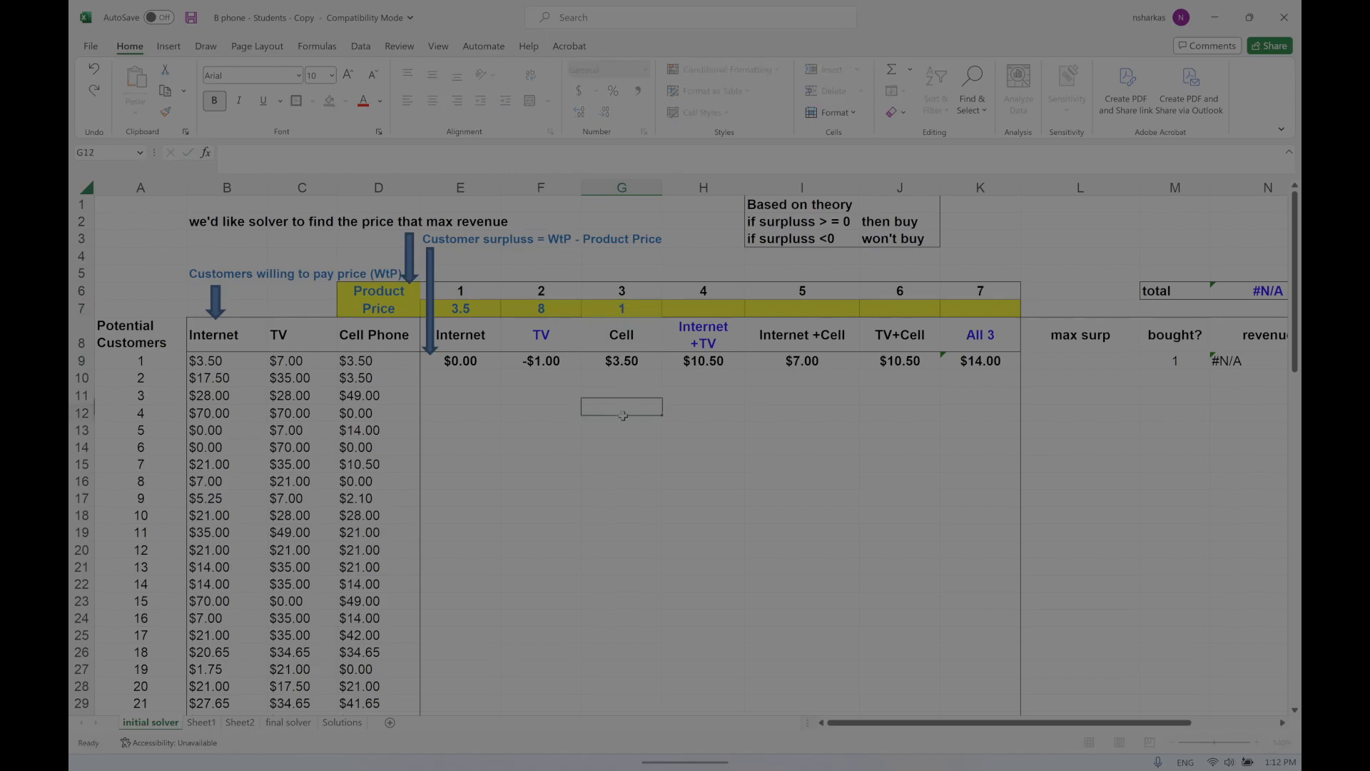
click(621, 395)
click(623, 362)
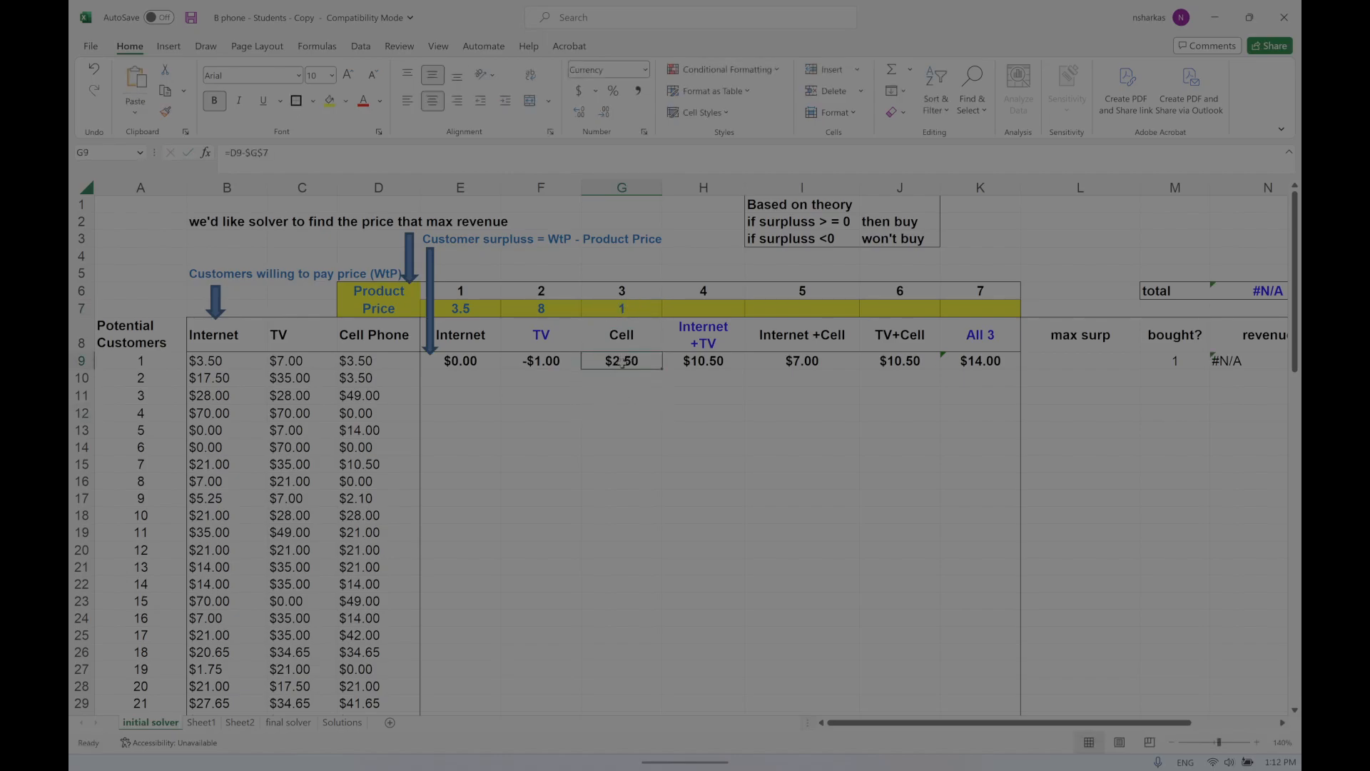
Compare customer 1's surpluses across all seven products and bundles in E9:K9.
key(Left)
key(Left)
click(635, 357)
click(703, 364)
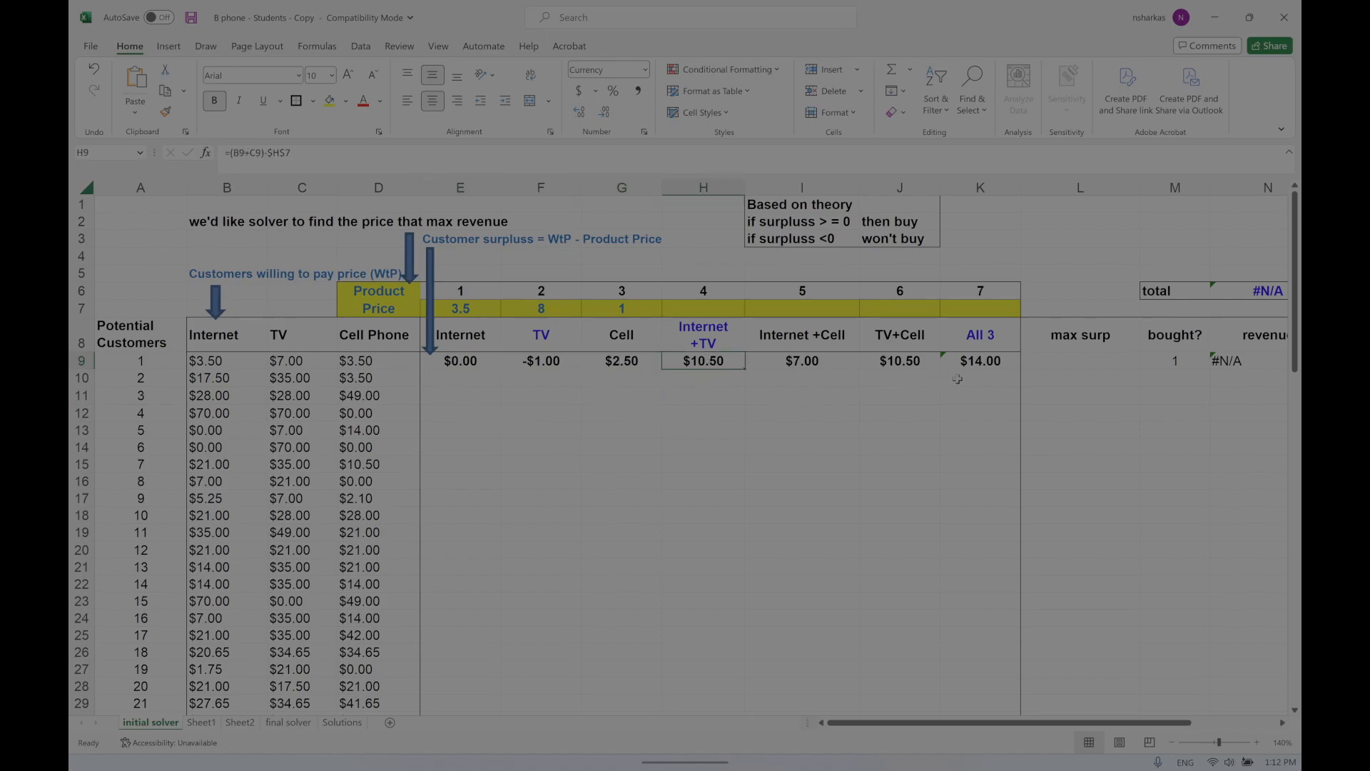
drag(983, 360, 477, 357)
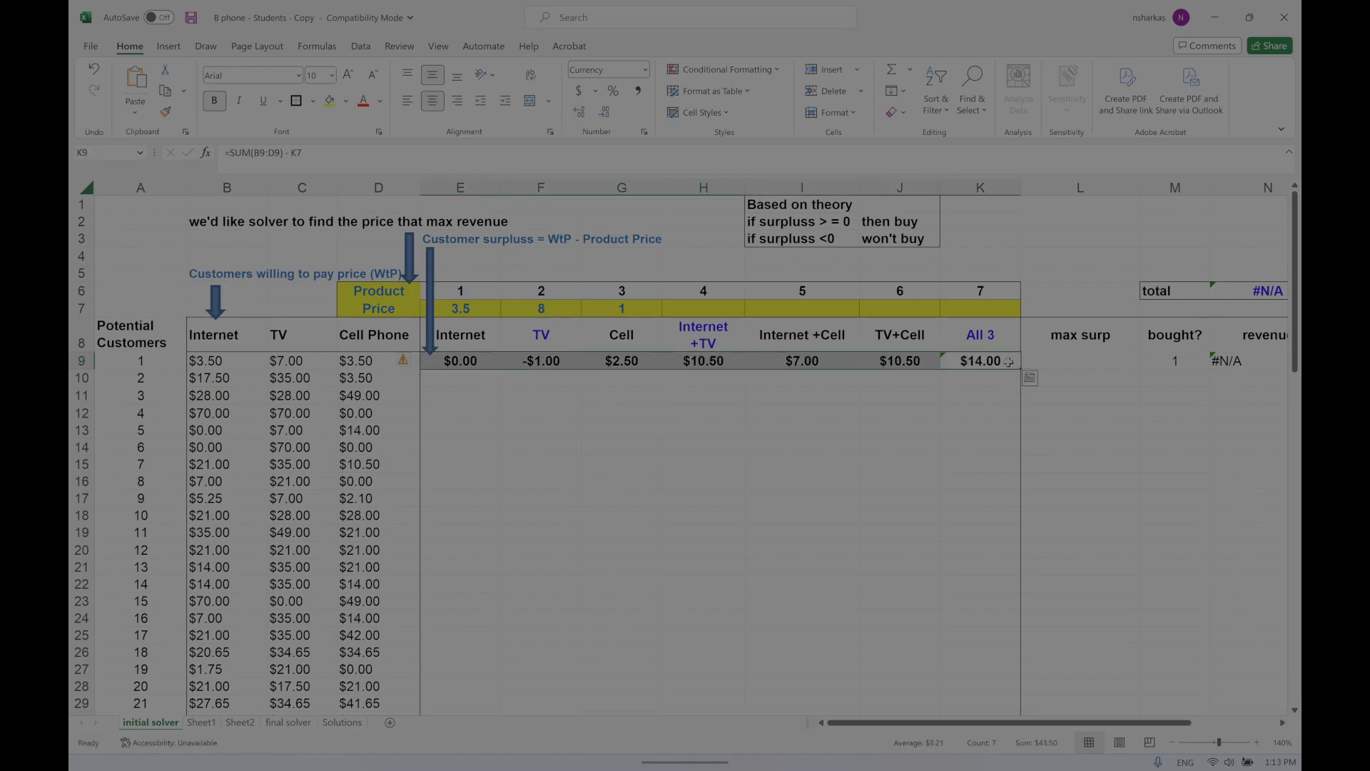
click(999, 331)
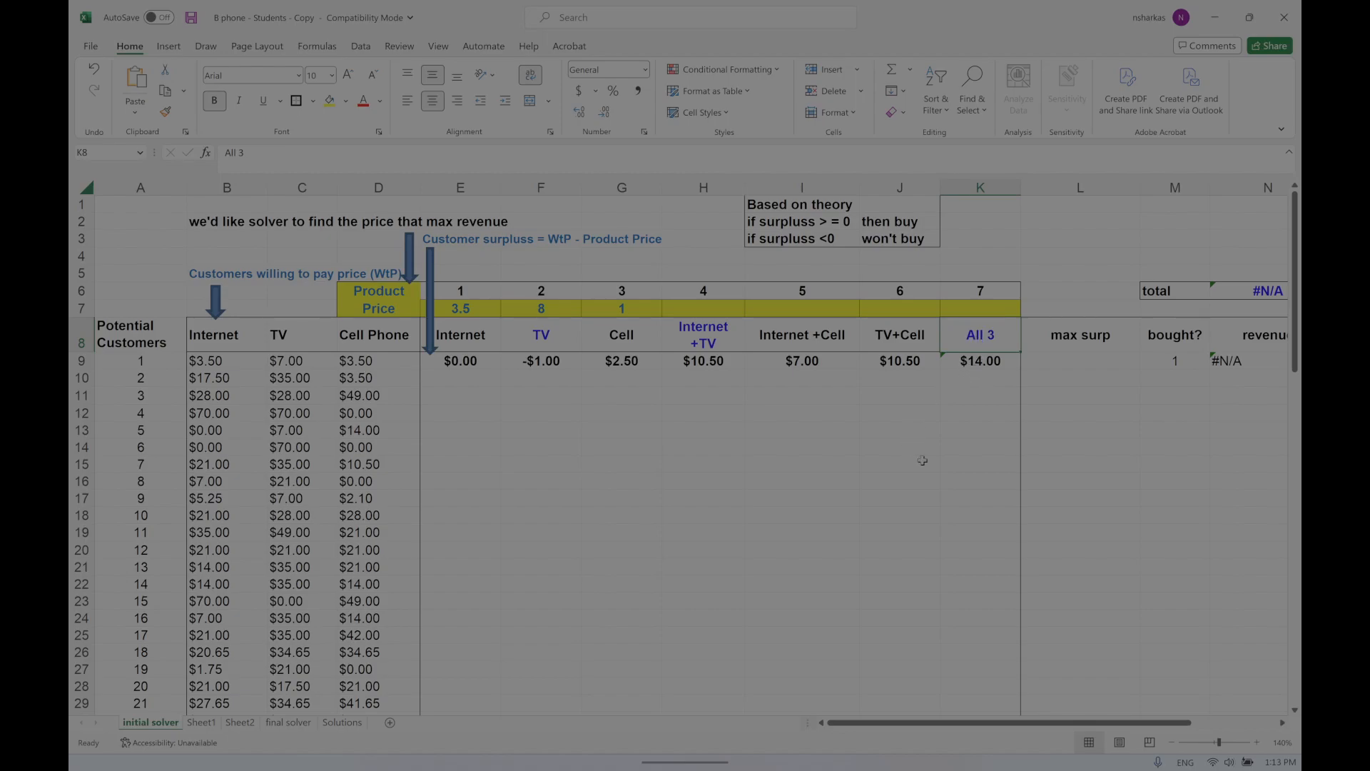
Calculate customer 1's maximum surplus in L9 with a MAX formula over E9:K9.
click(1120, 365)
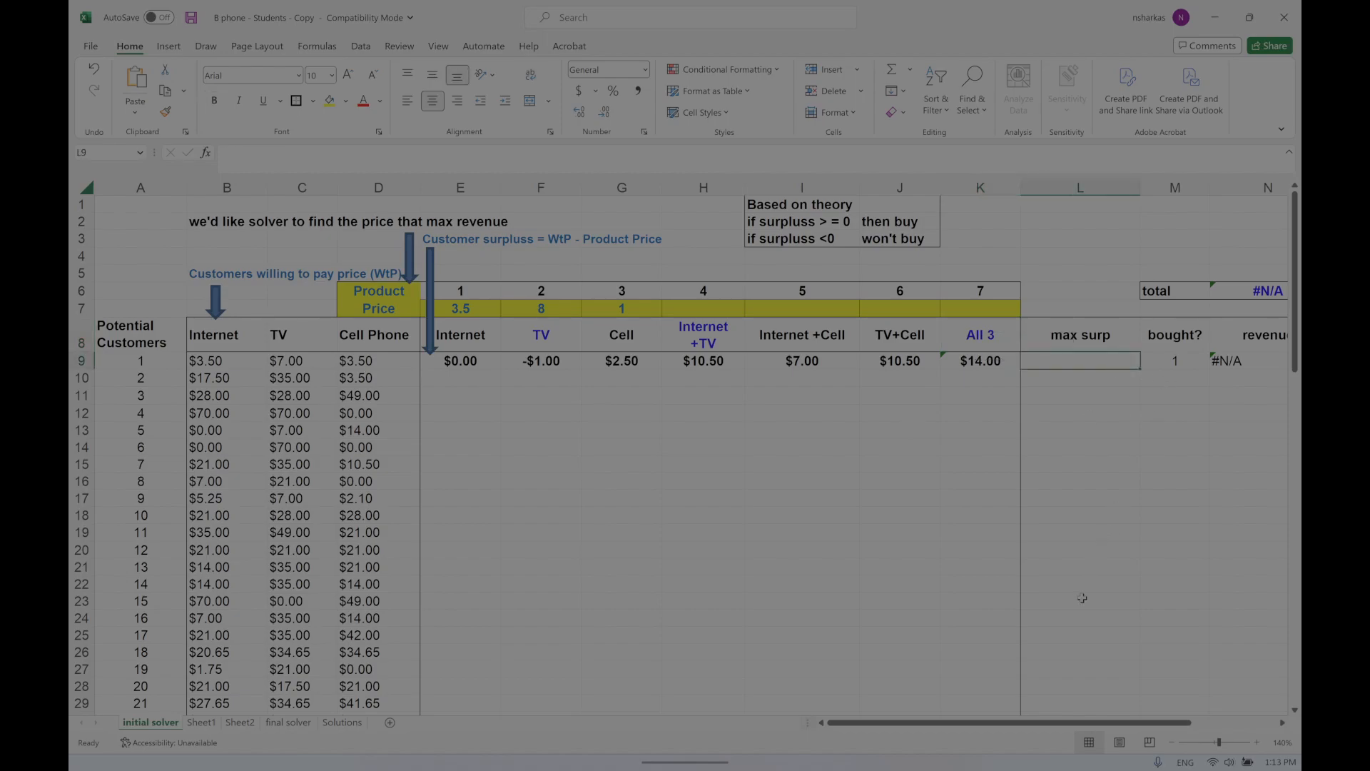
text(=)
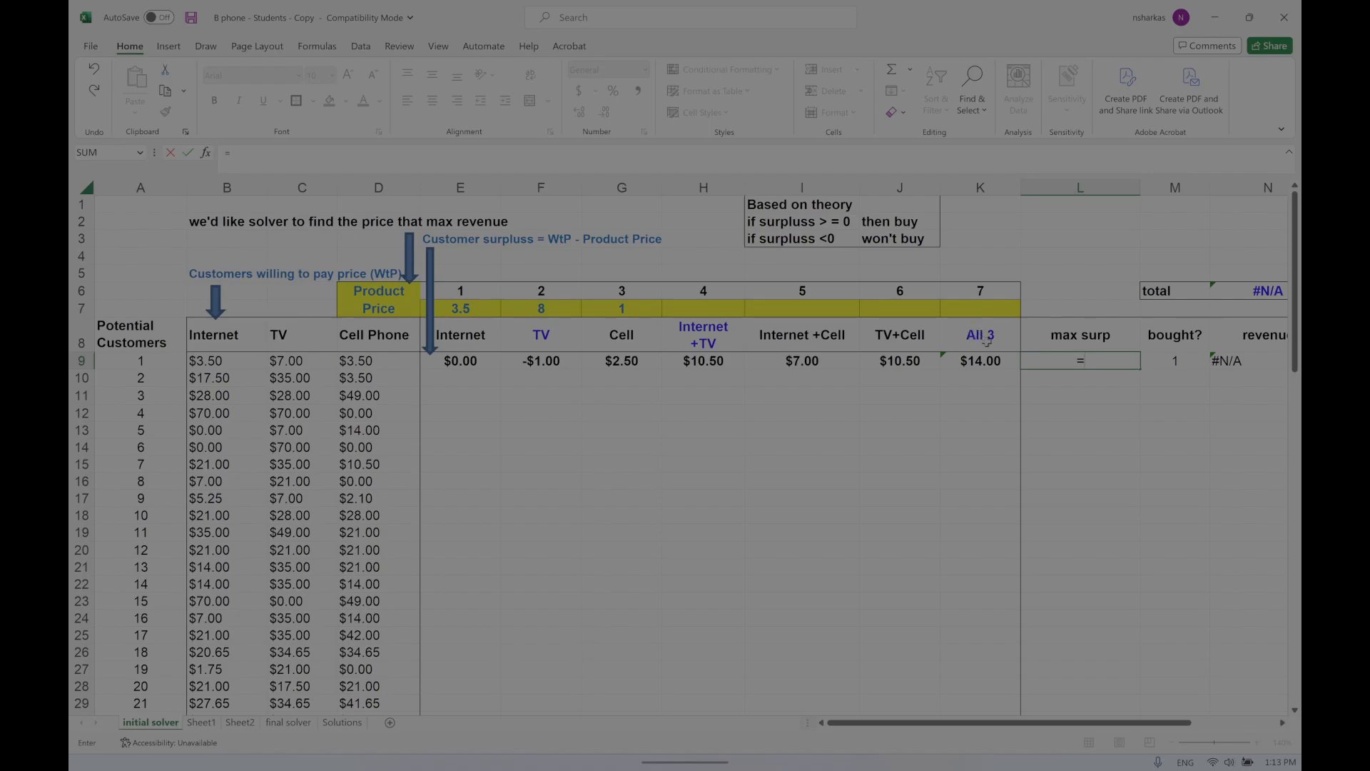
mouse_move(999, 770)
text(max()
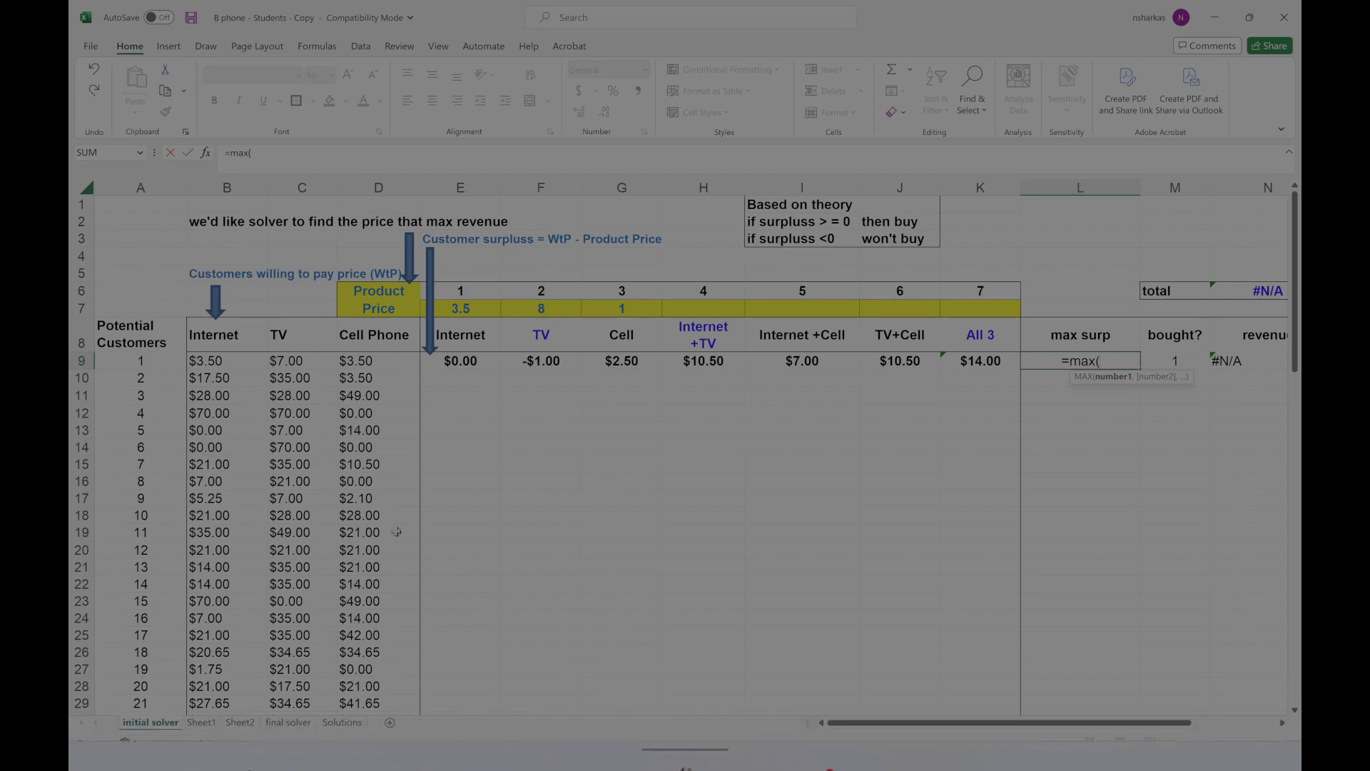
drag(460, 361, 970, 357)
text())
key(Return)
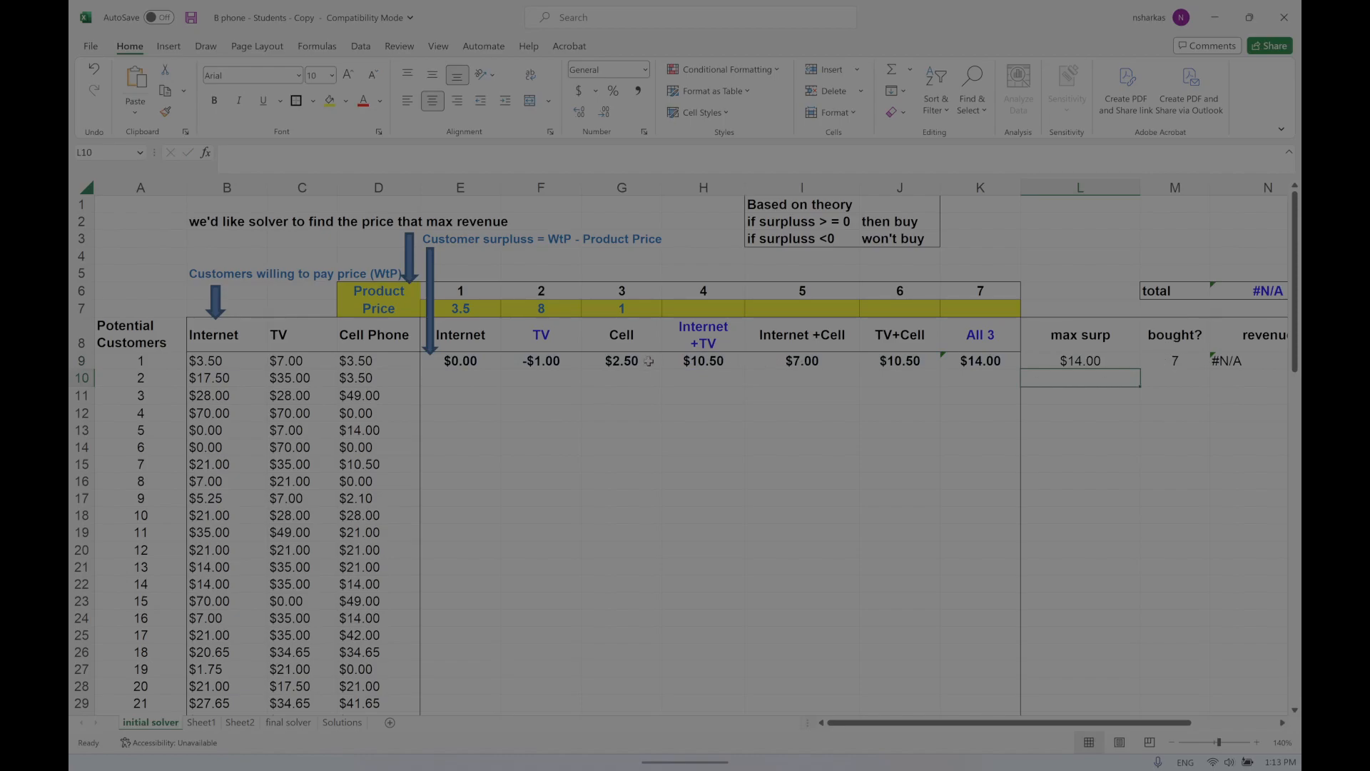
Compare the TV surplus in F9 with customer 1's maximum surplus in L9 and bought product in M9.
click(541, 364)
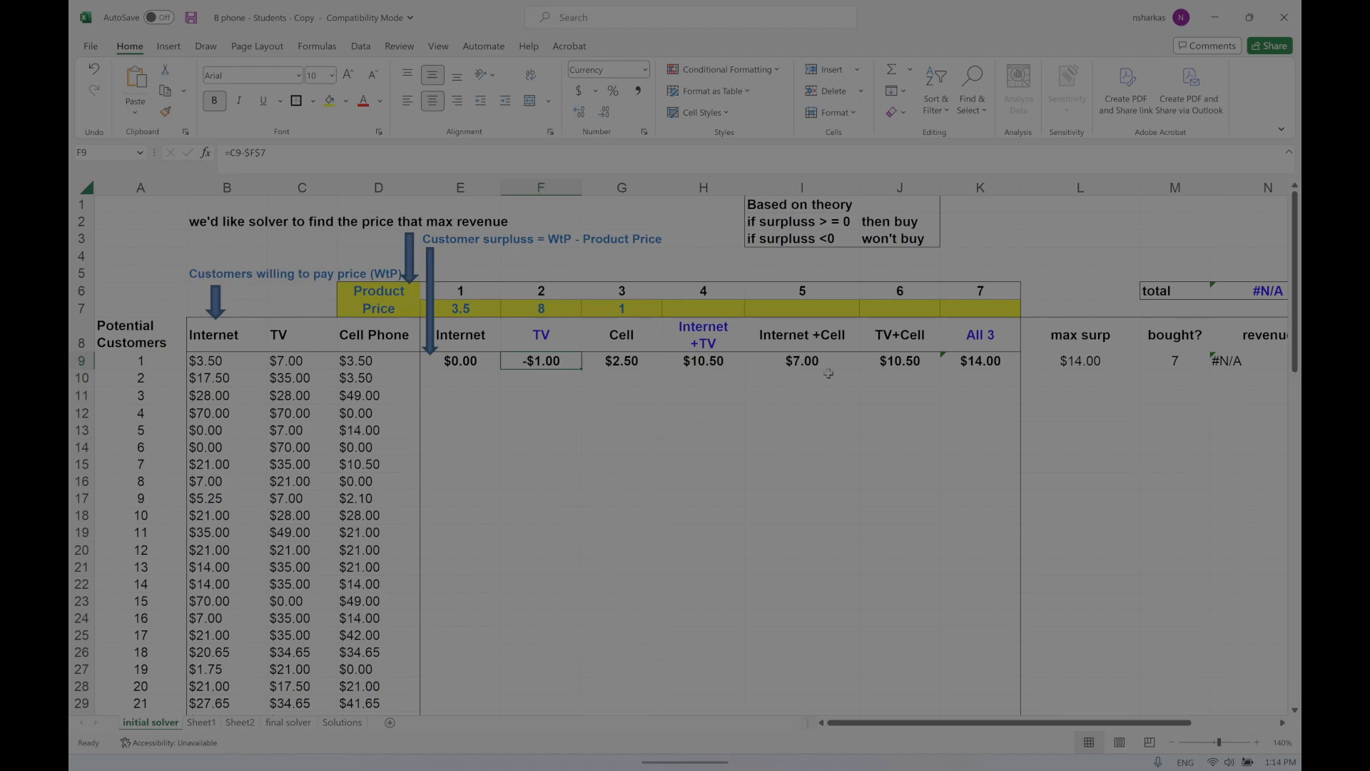
click(1099, 367)
click(1173, 360)
Copy the "bought?" header from M8 and place the copy in I1 as the heading of the rules box.
click(1169, 333)
key(ctrl+c)
click(1152, 207)
key(ctrl+v)
click(1179, 223)
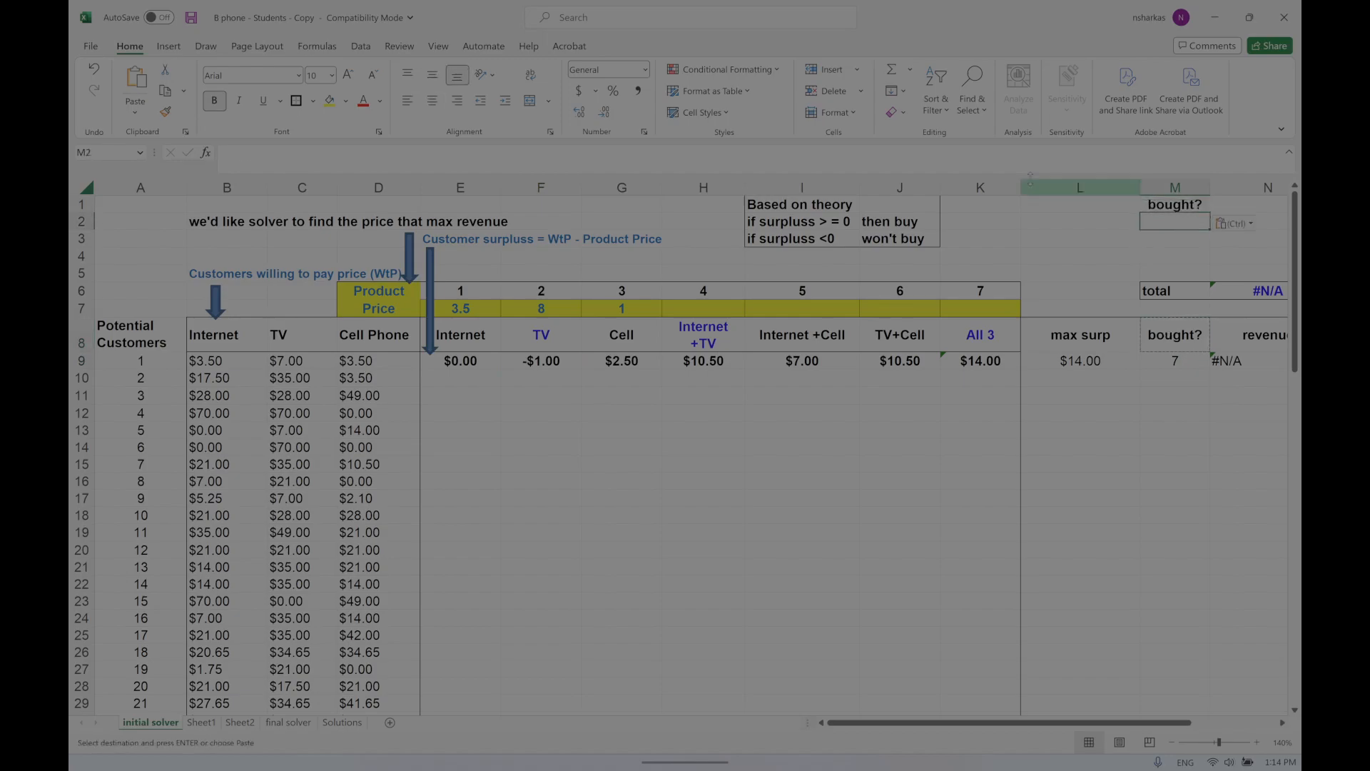
click(1160, 208)
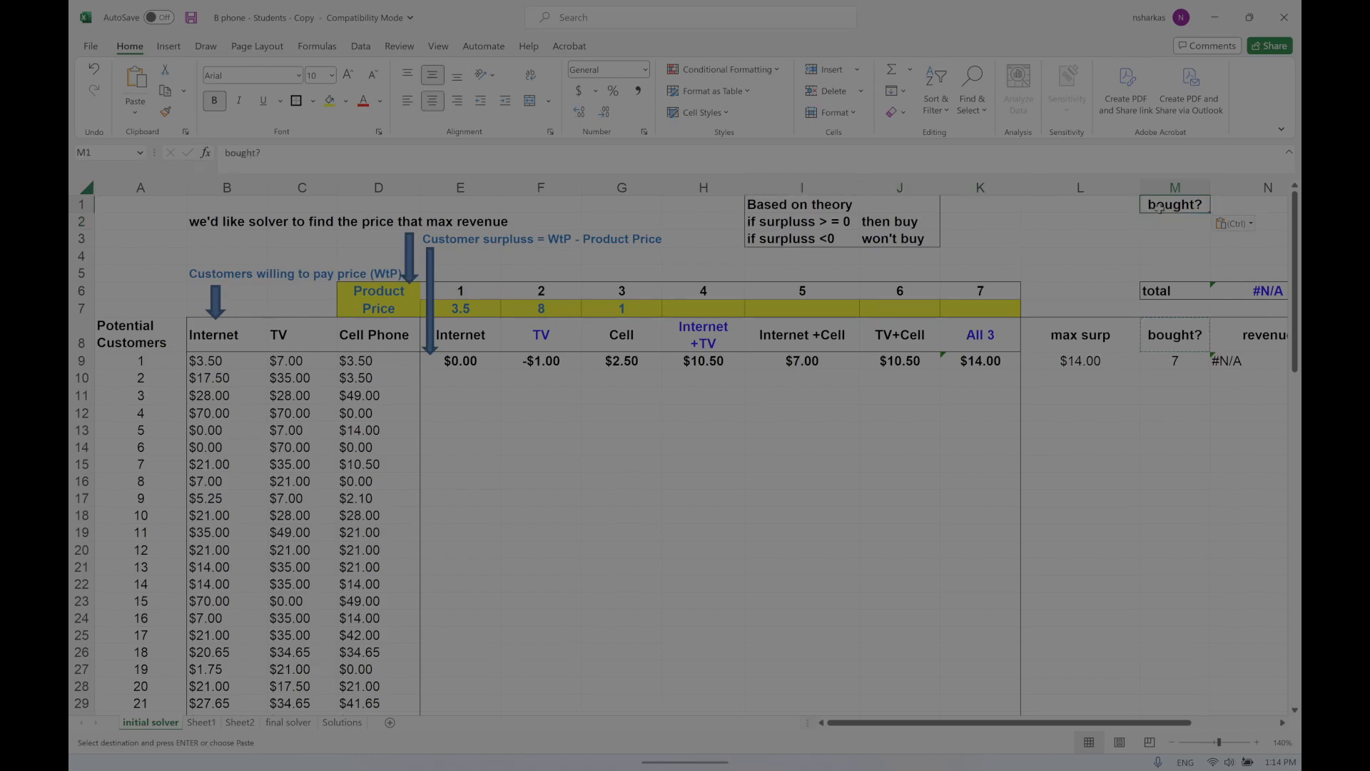
drag(1160, 208, 802, 205)
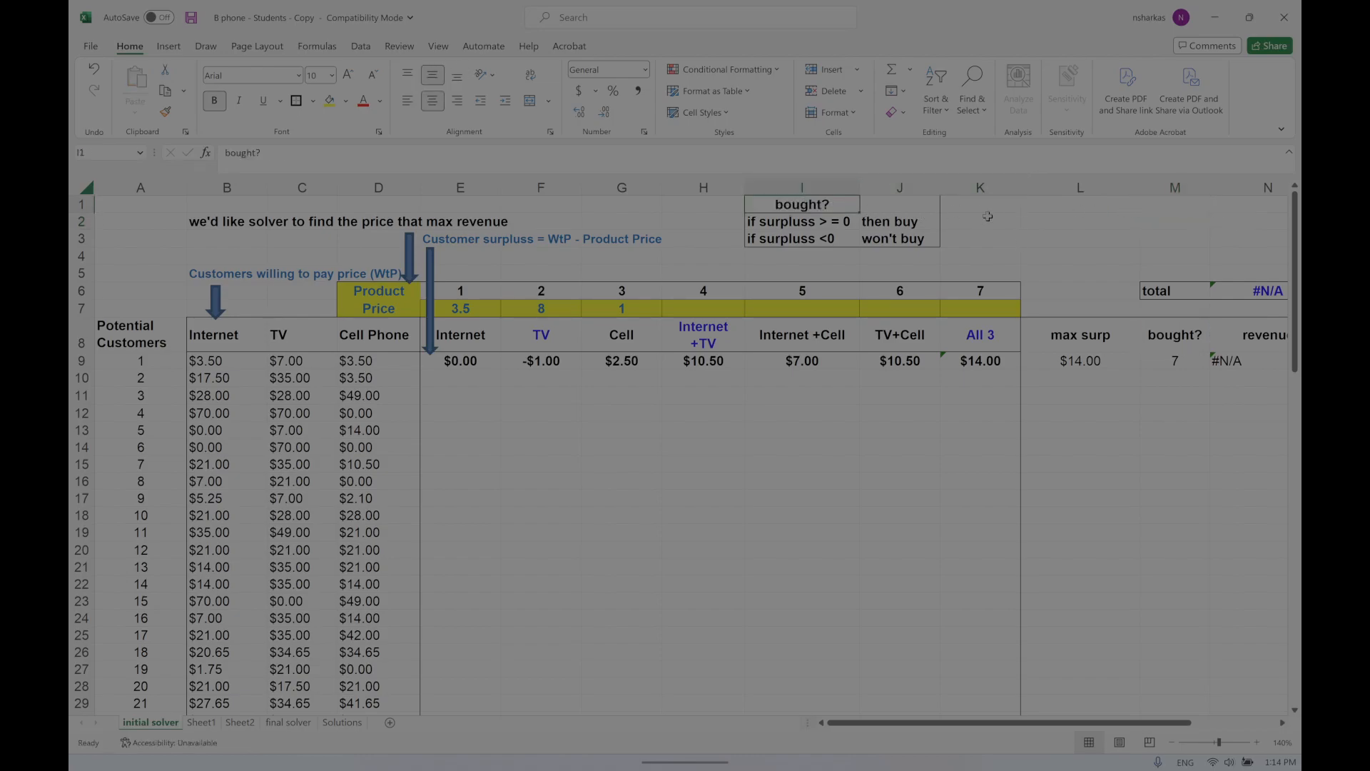
Change the font color of the "bought?" labels in M8 and I1 to orange.
click(1159, 335)
click(380, 102)
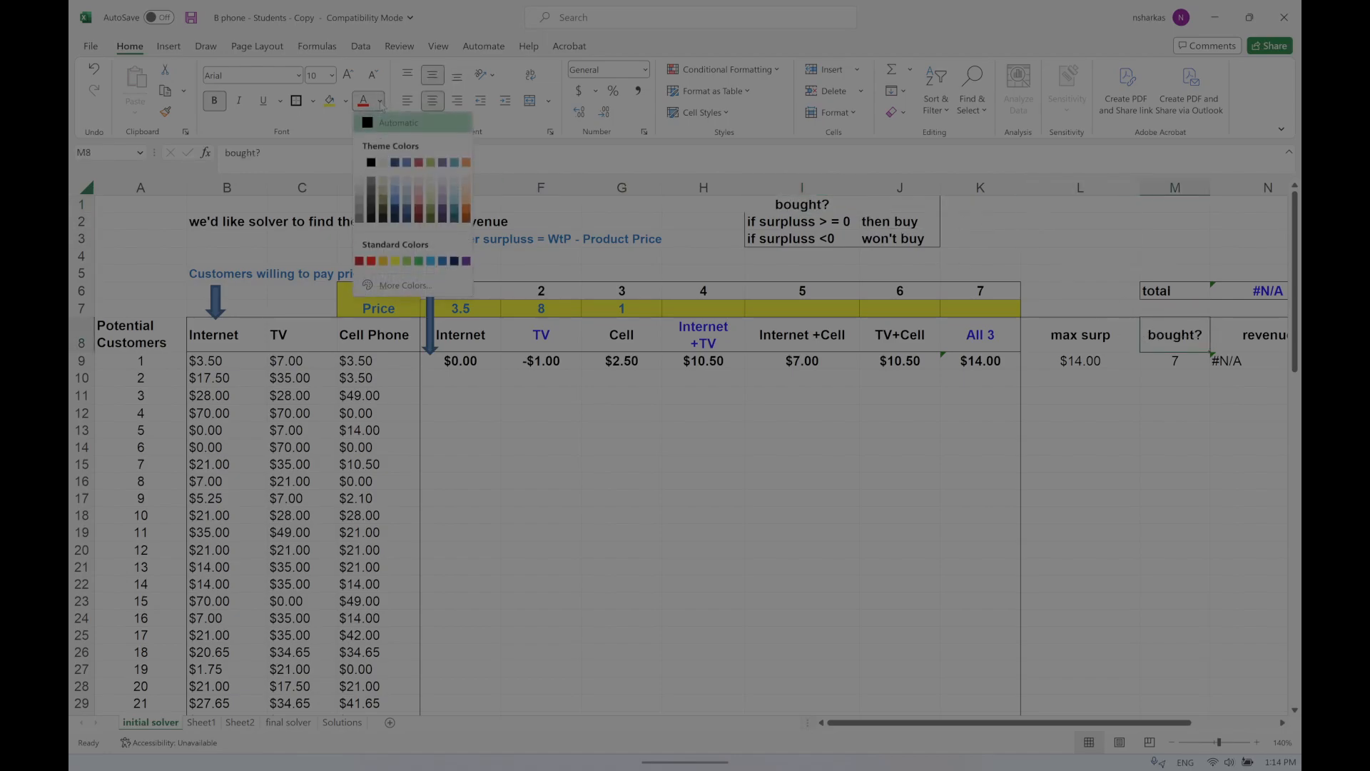
click(467, 212)
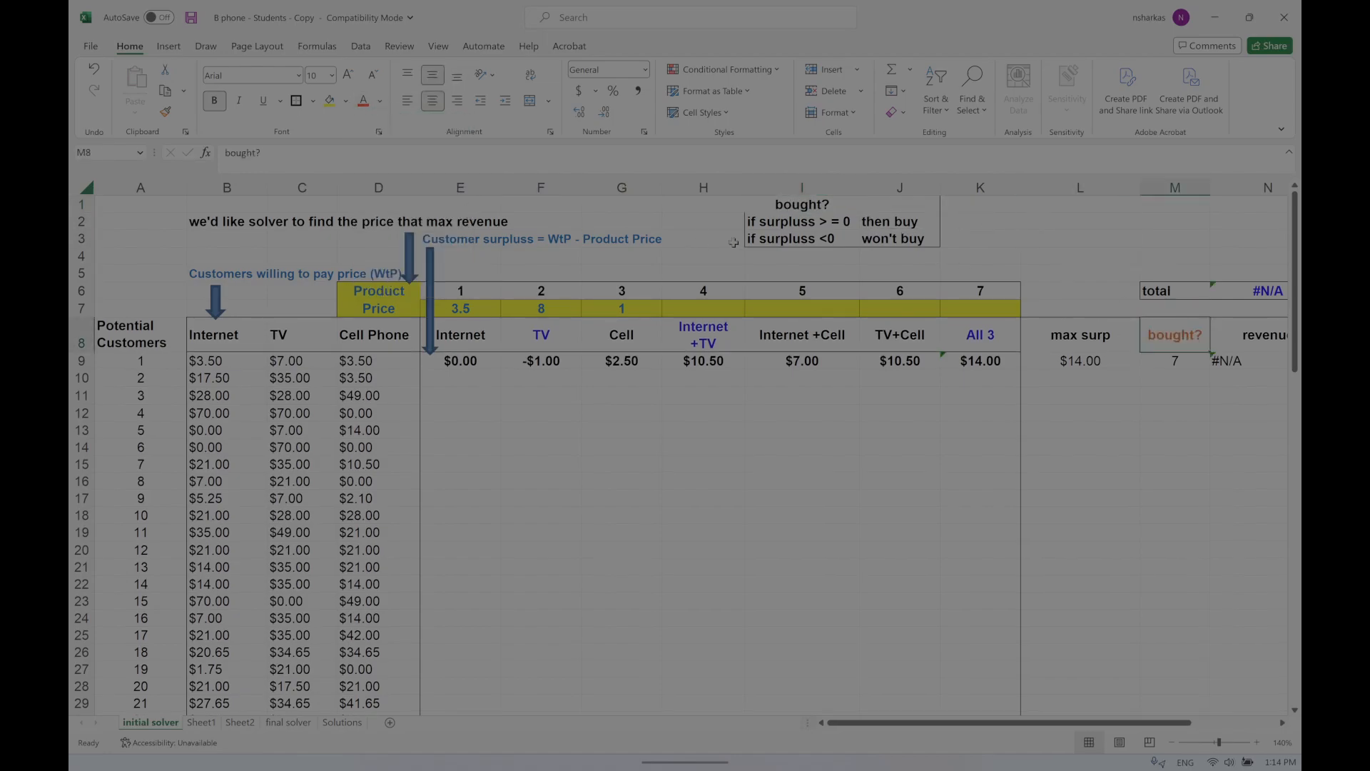
click(371, 110)
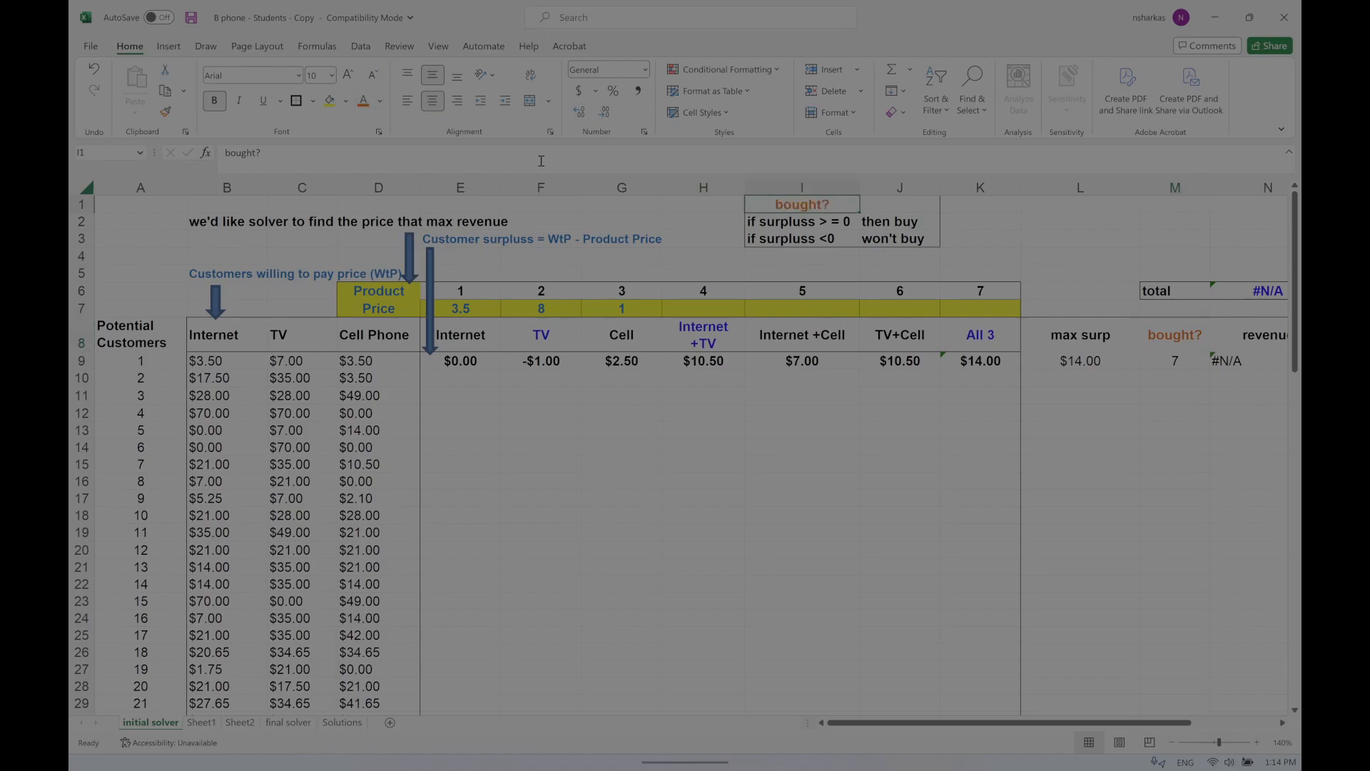
Left-align the "bought?" heading in I1 of the rules box and save the workbook.
click(410, 102)
click(1067, 226)
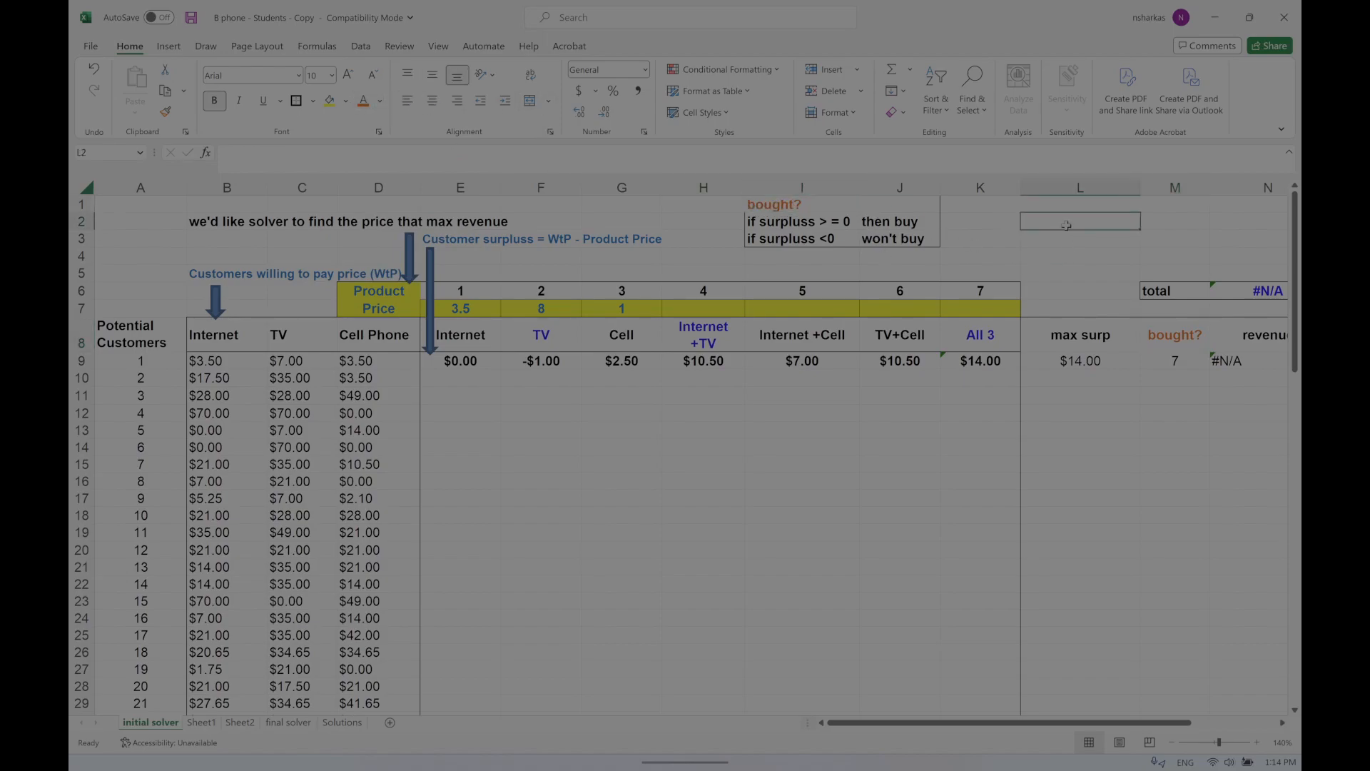
drag(786, 204, 901, 238)
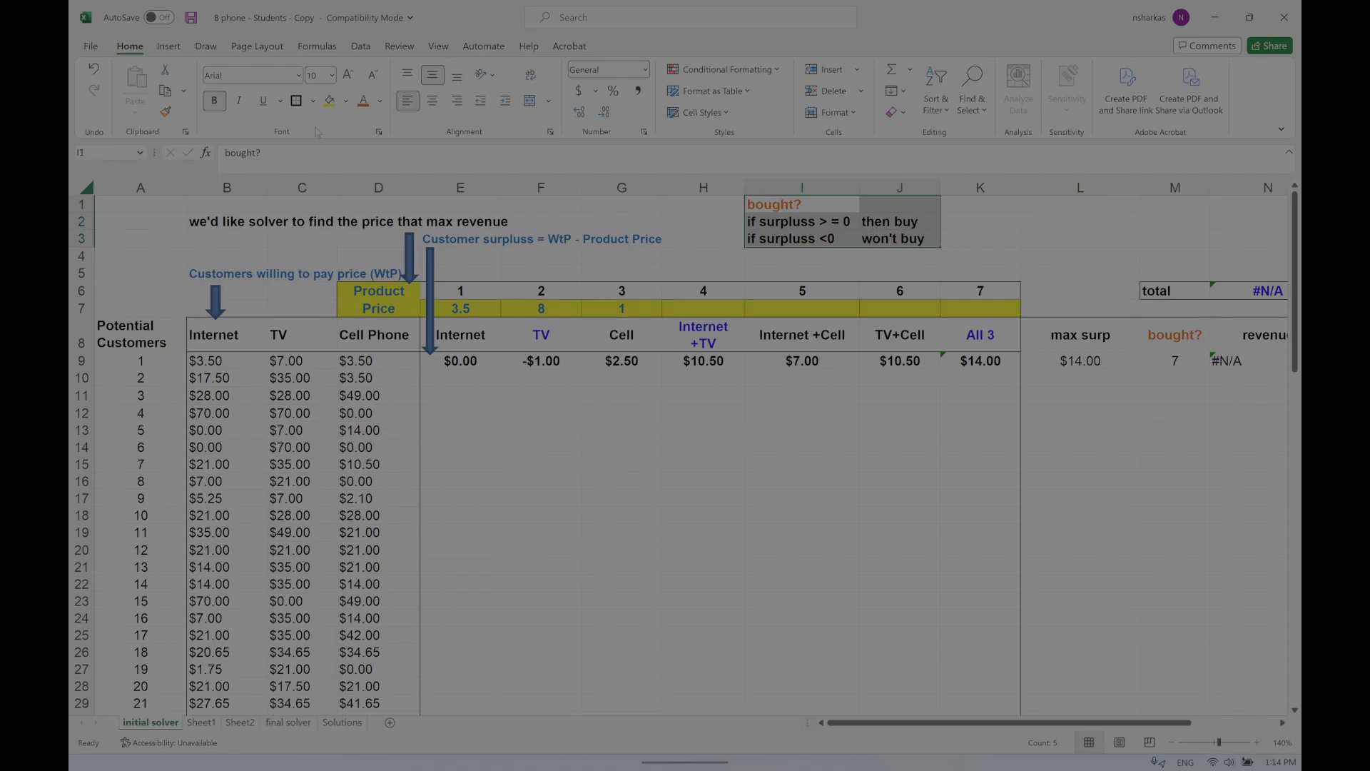
click(1036, 221)
key(ctrl+s)
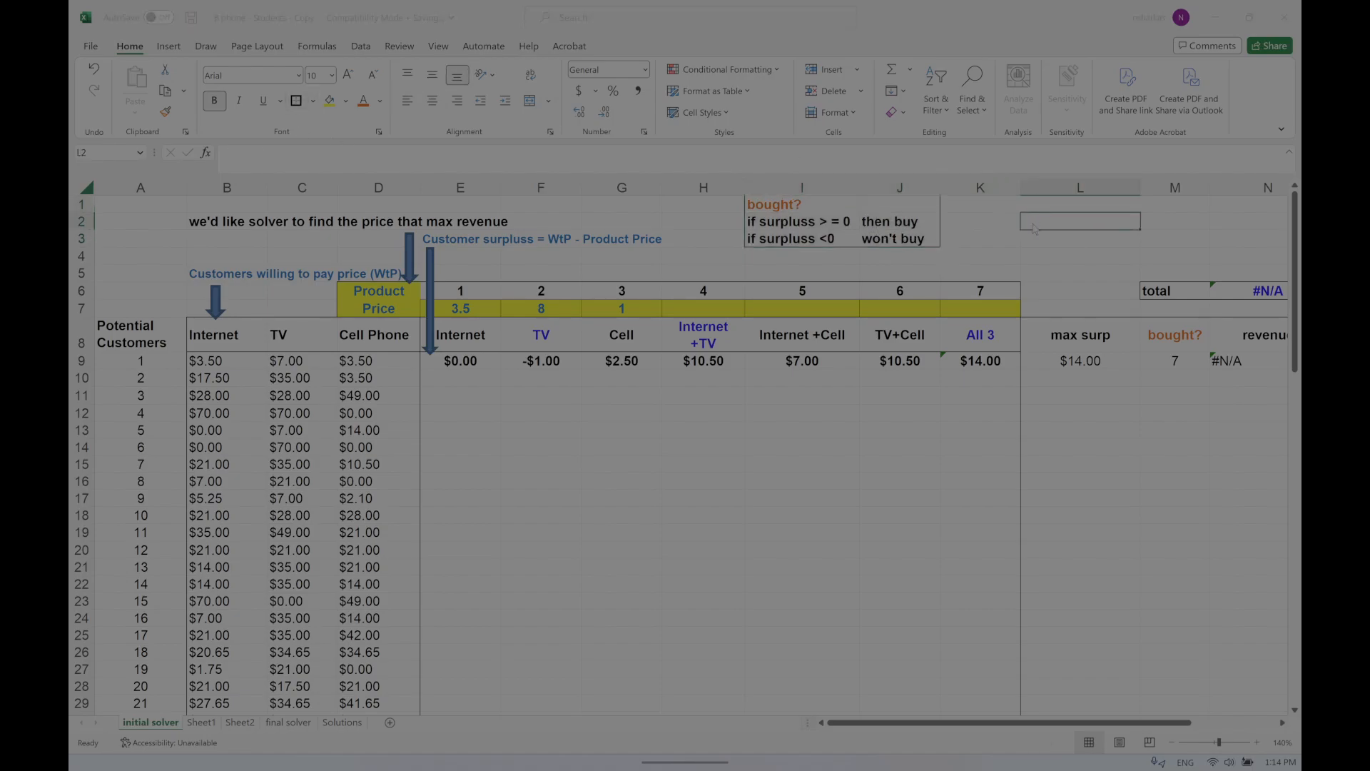
Review the buying rules for positive and negative surplus in I2:J3.
click(744, 477)
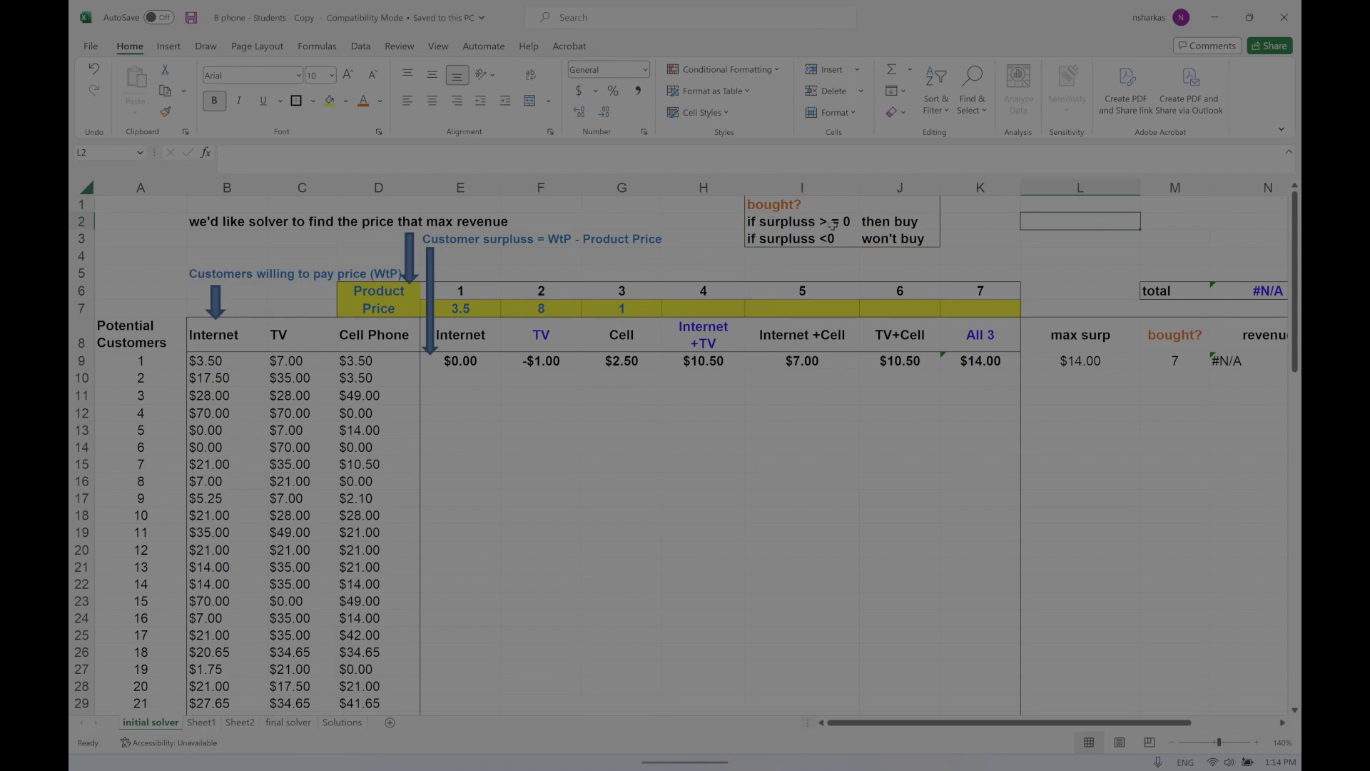
click(885, 227)
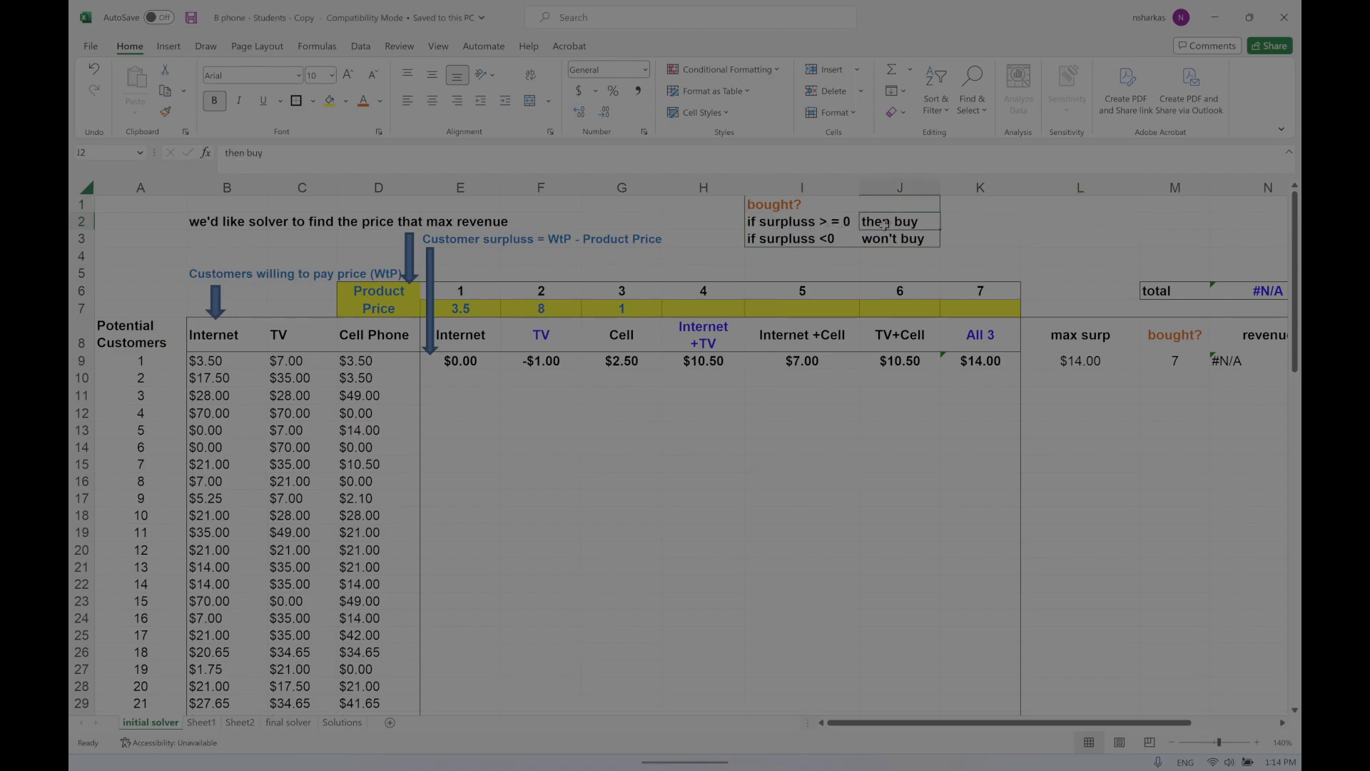
click(765, 240)
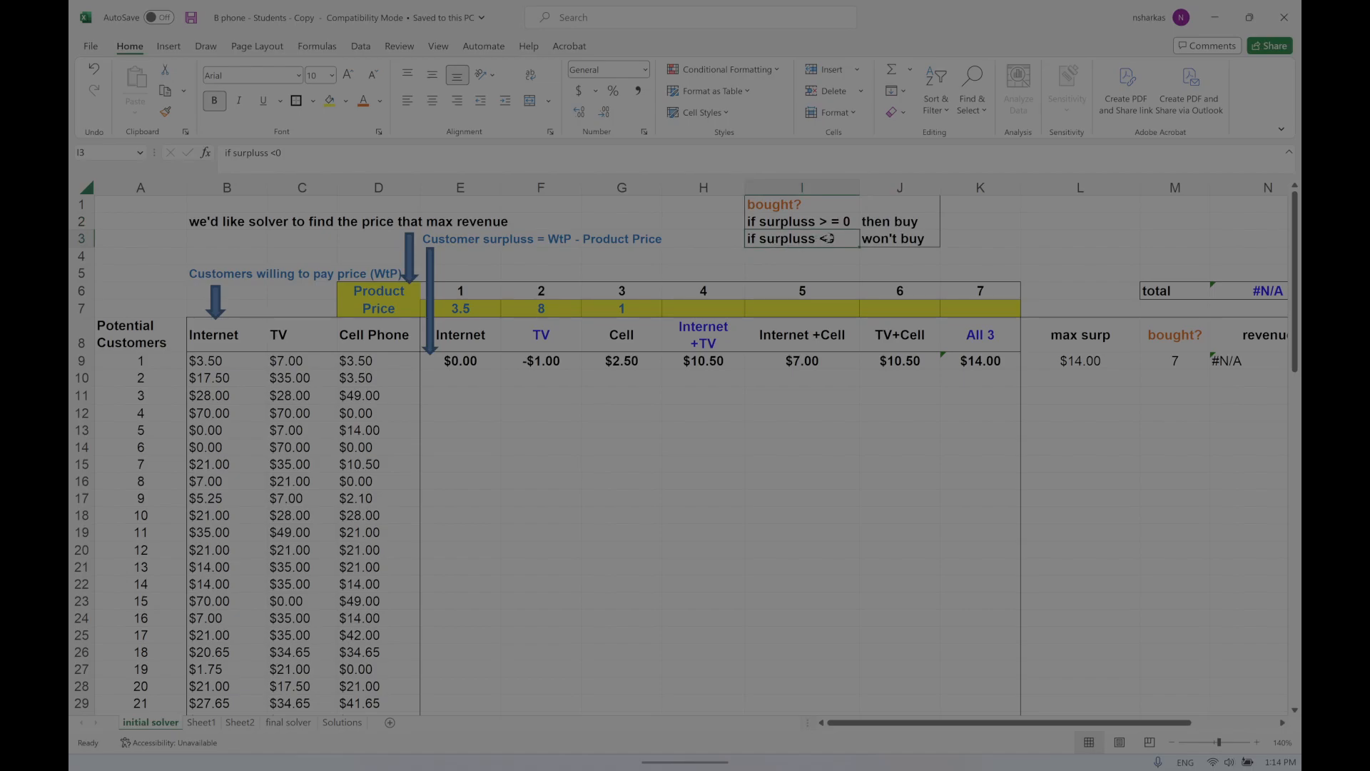
click(913, 241)
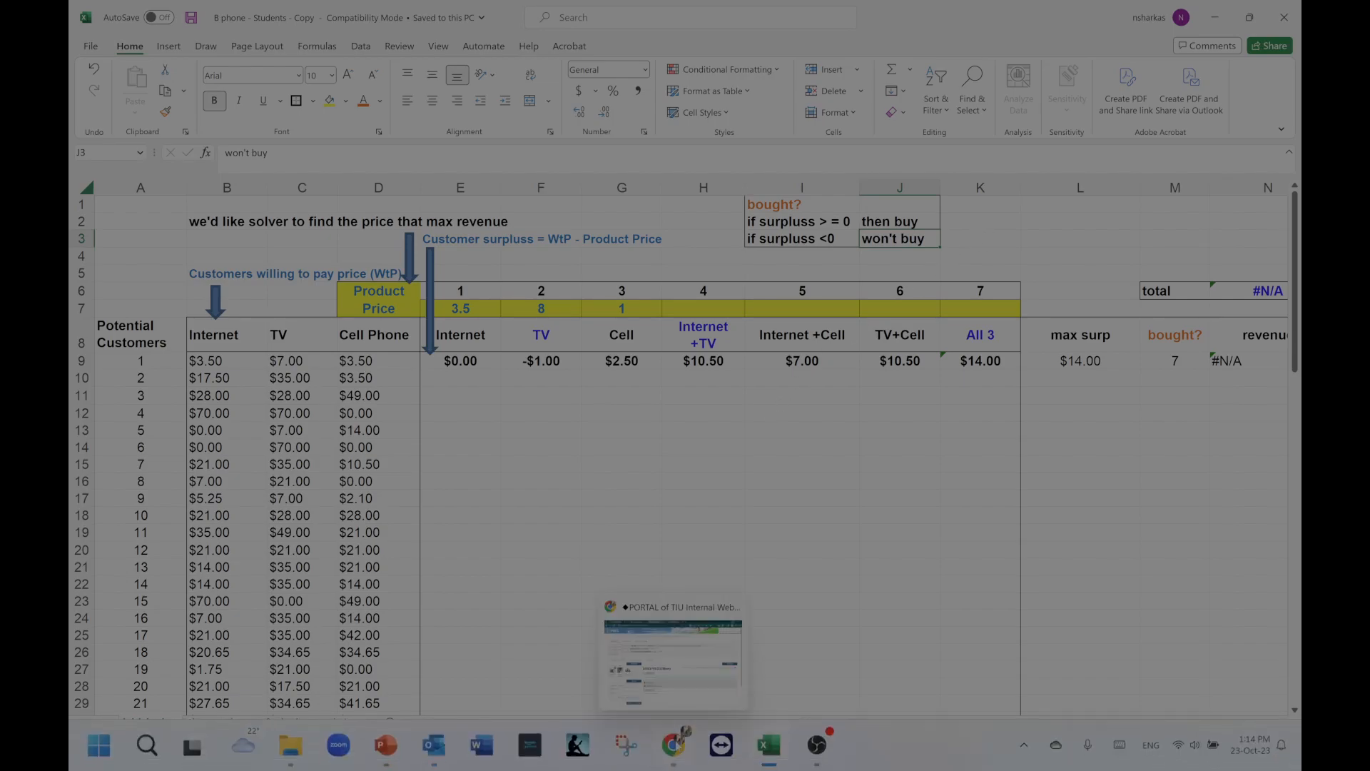
Search Google for "excel if statement" in a new Chrome window and open the Microsoft Support article on the IF function.
right_click(675, 748)
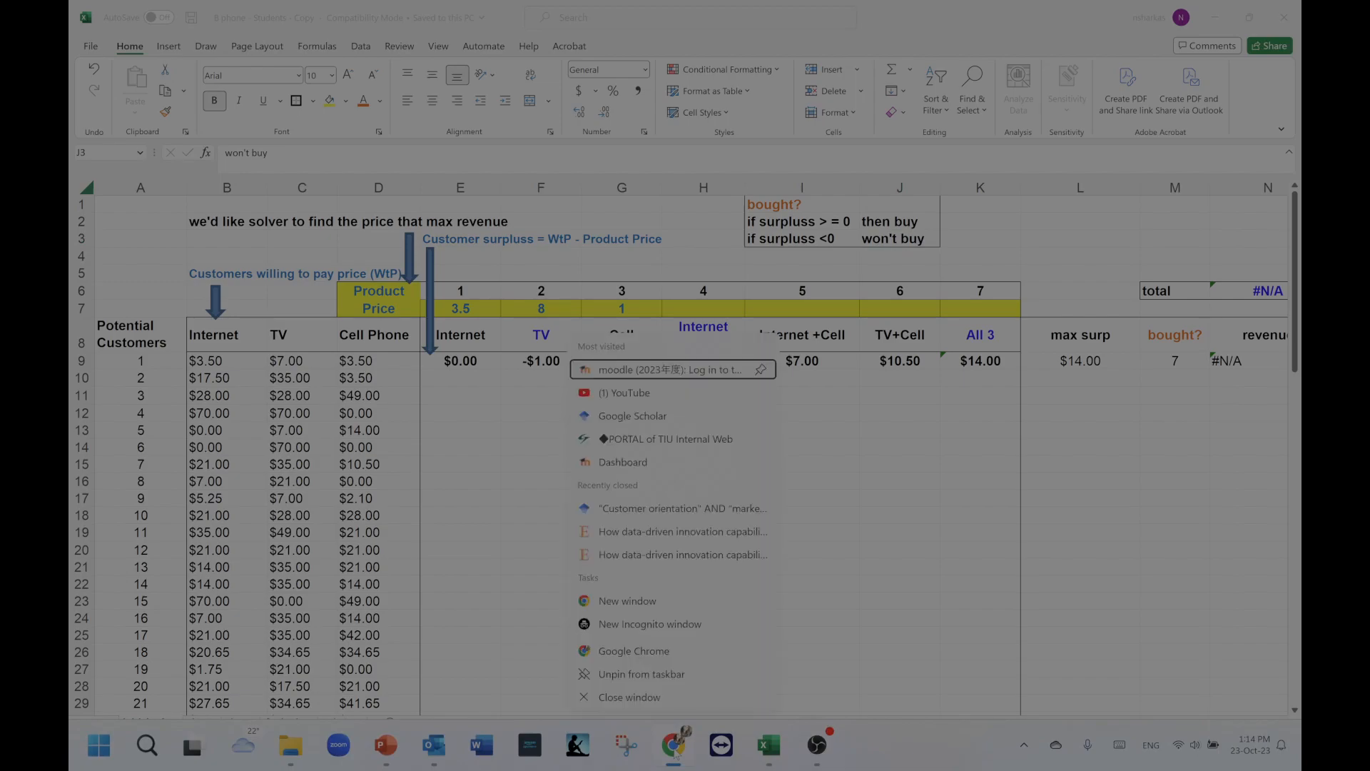
click(633, 606)
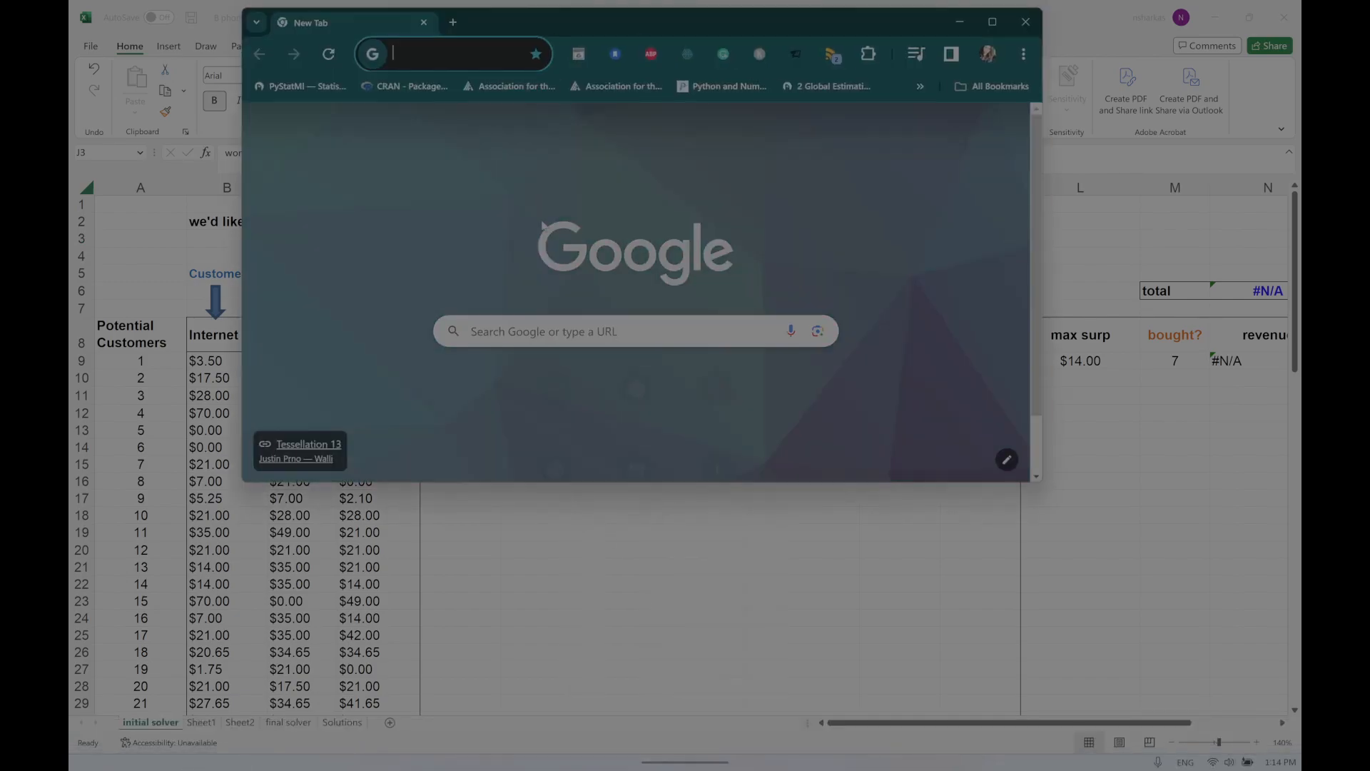
double_click(684, 18)
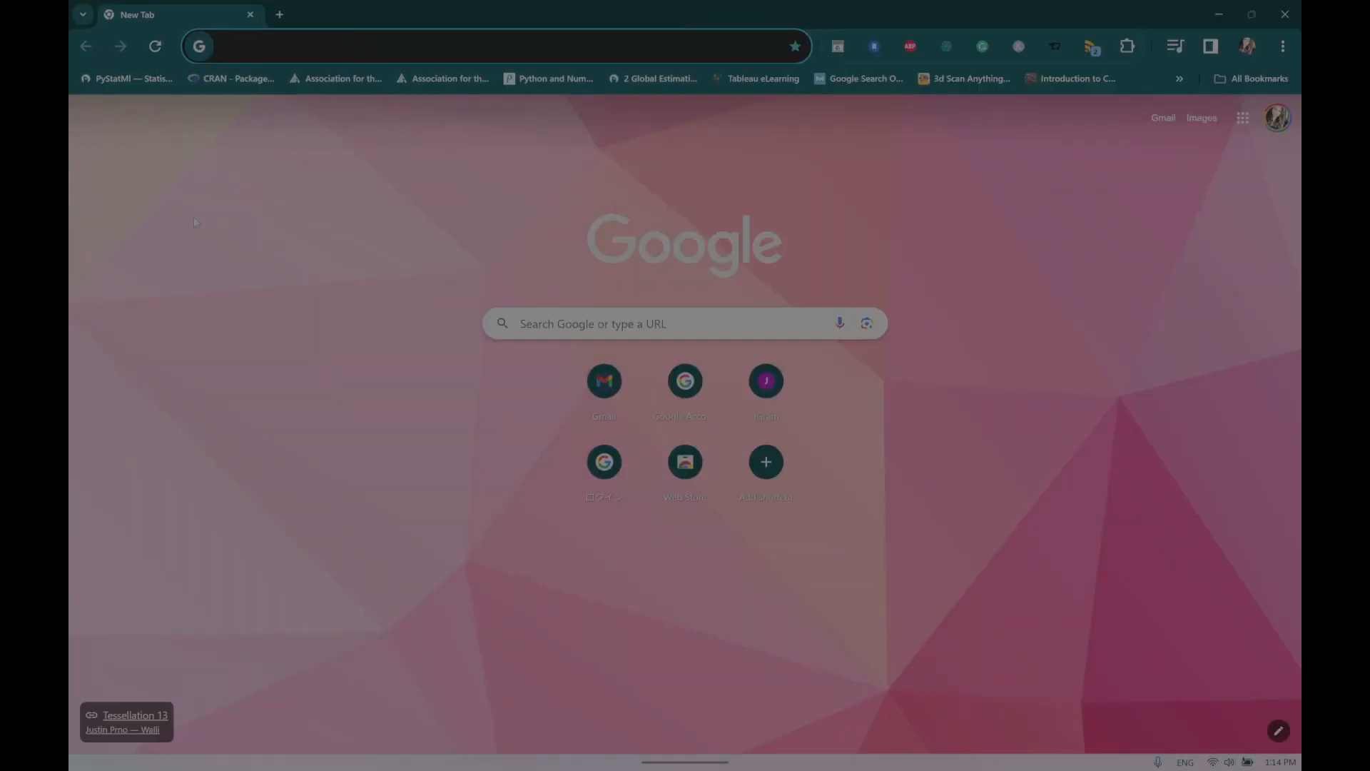
text(excel if st)
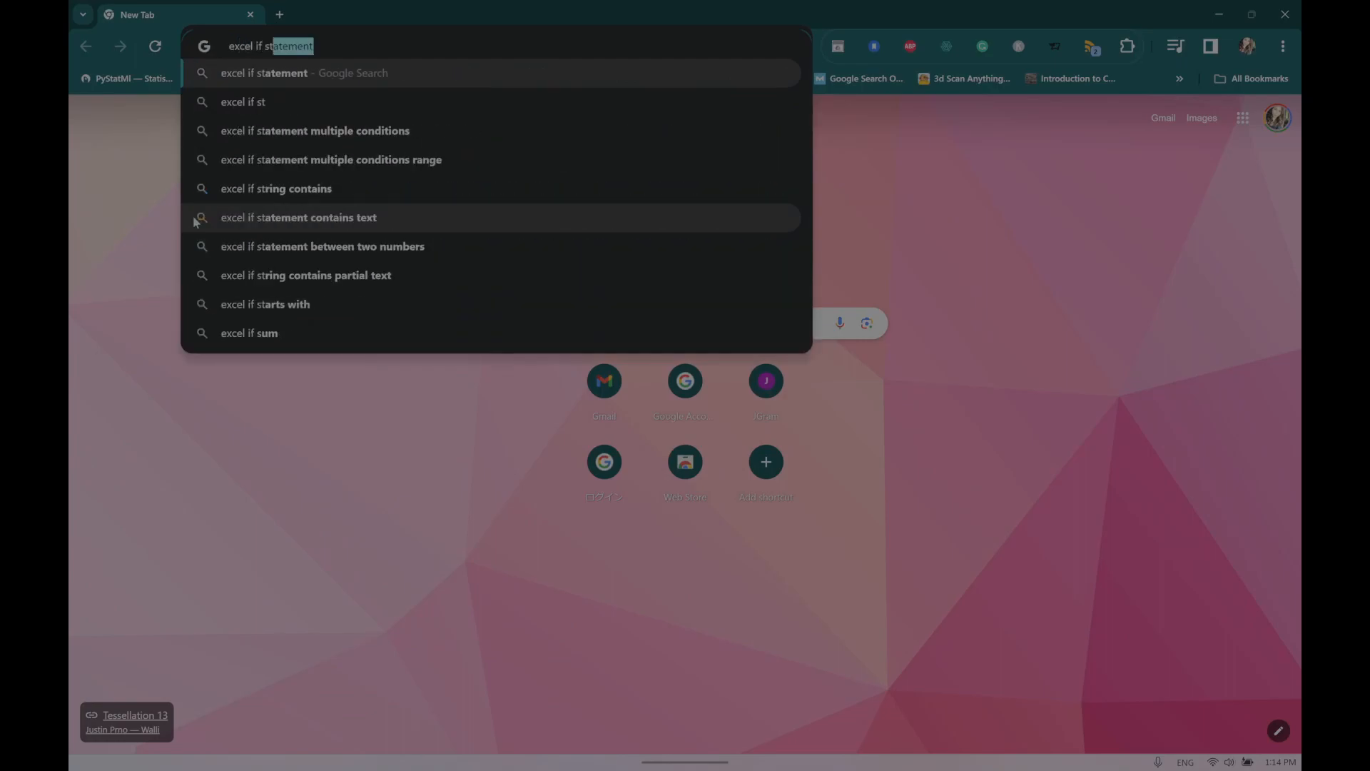
text(atement)
key(Return)
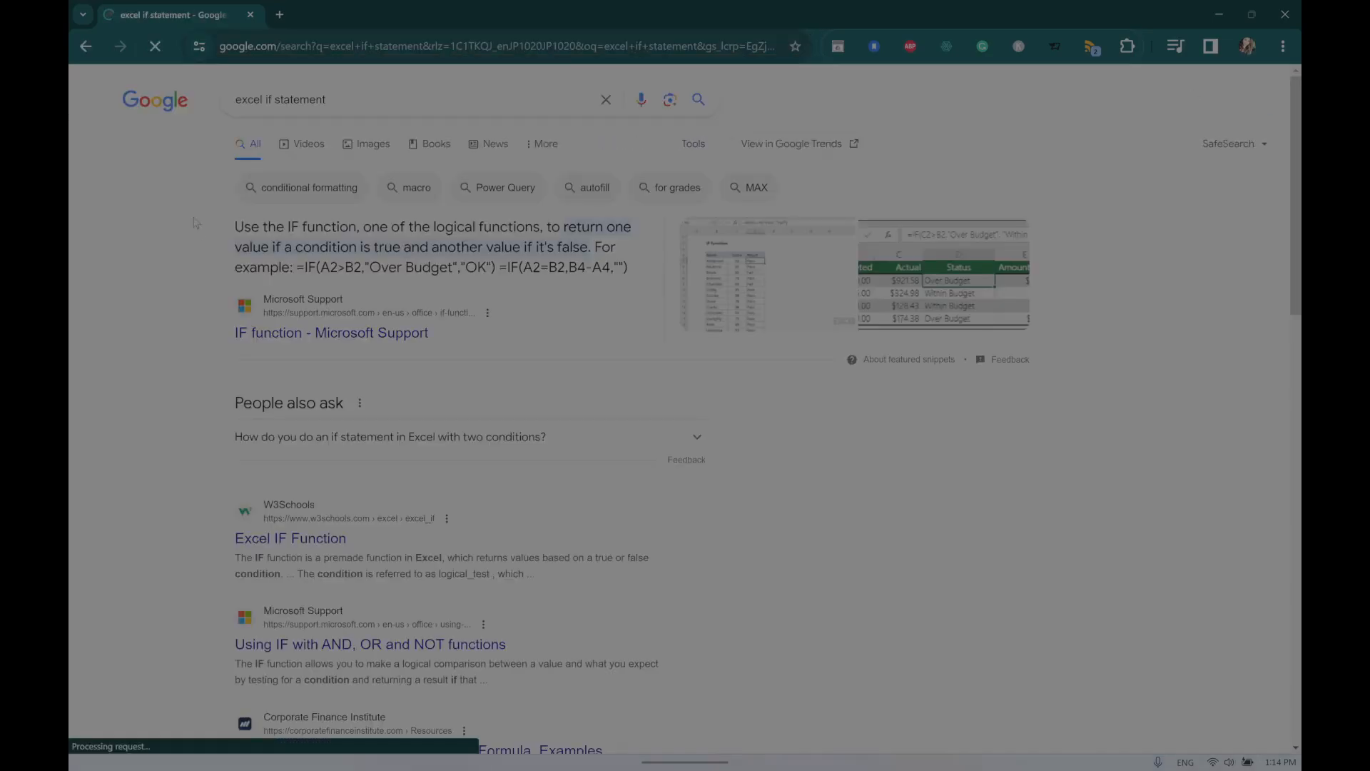
click(370, 333)
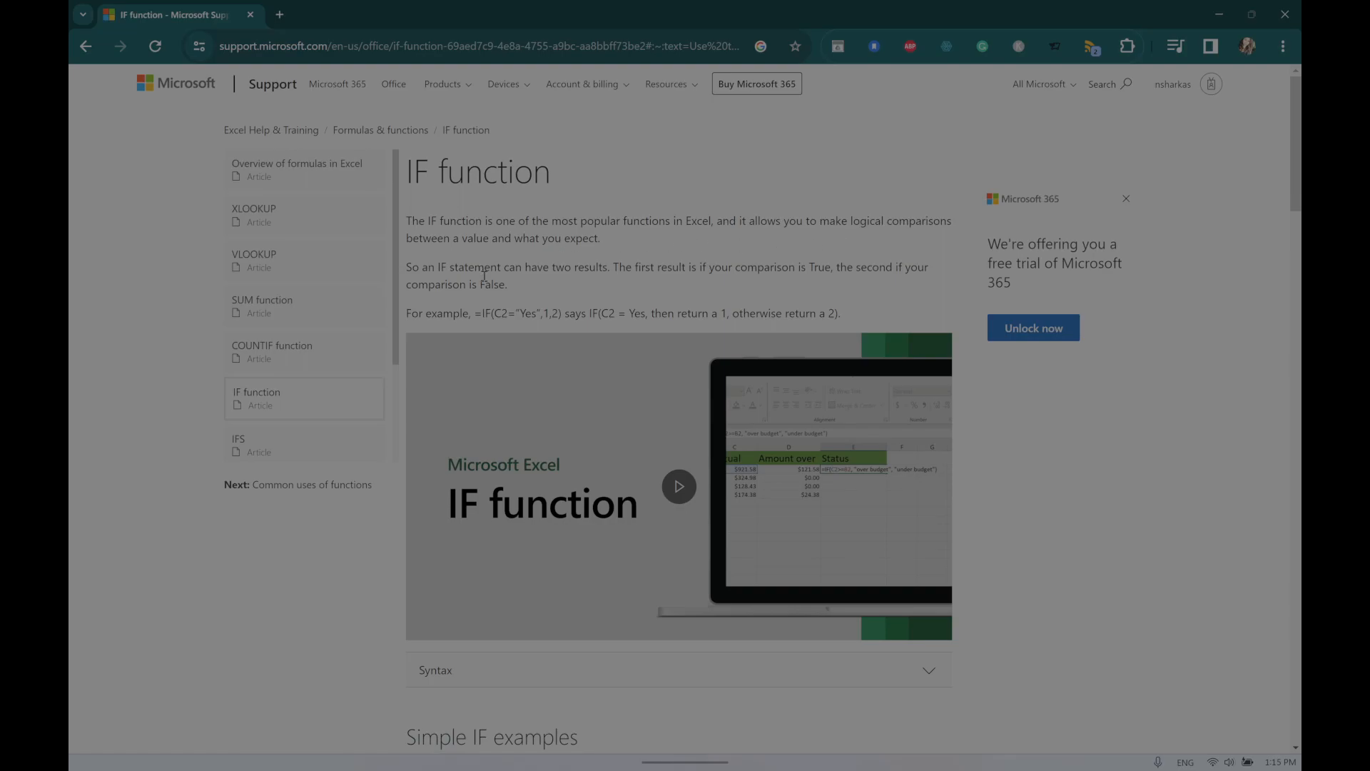
Examine the IF function article's examples, including =IF(C2="Yes",1,2) and =IF(C2=1,"Yes","No"), for the condition and its two results.
scroll(484, 275, down, 1)
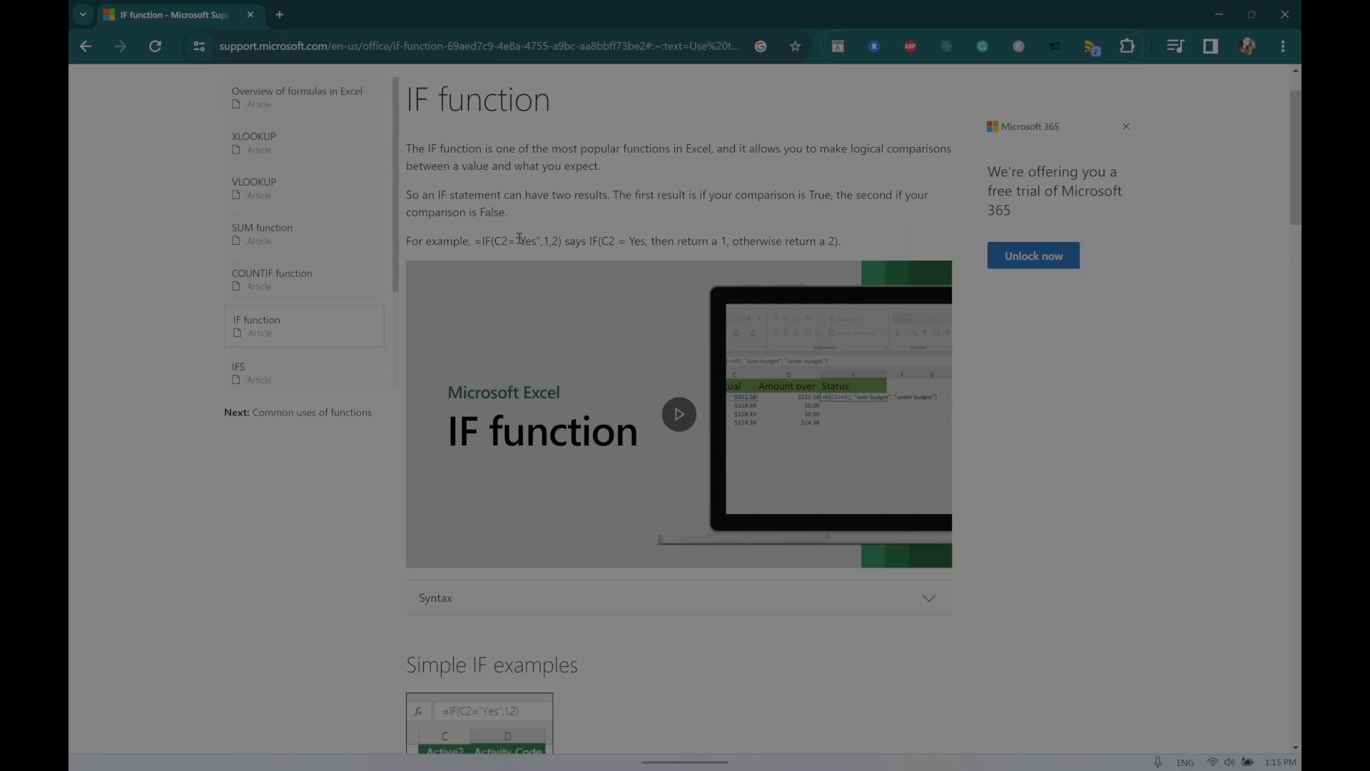
drag(520, 240, 541, 241)
click(548, 241)
double_click(546, 241)
click(555, 241)
double_click(554, 242)
scroll(603, 251, down, 3)
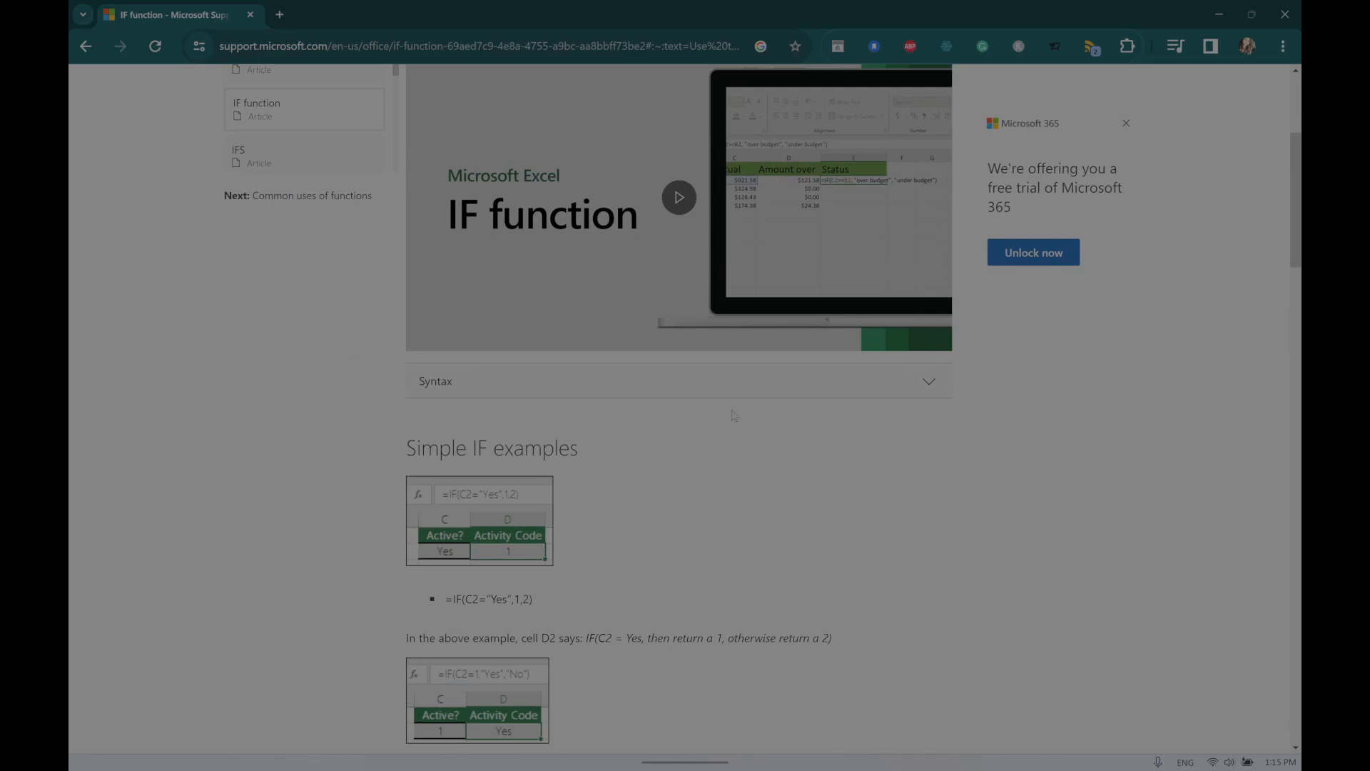
scroll(733, 415, down, 7)
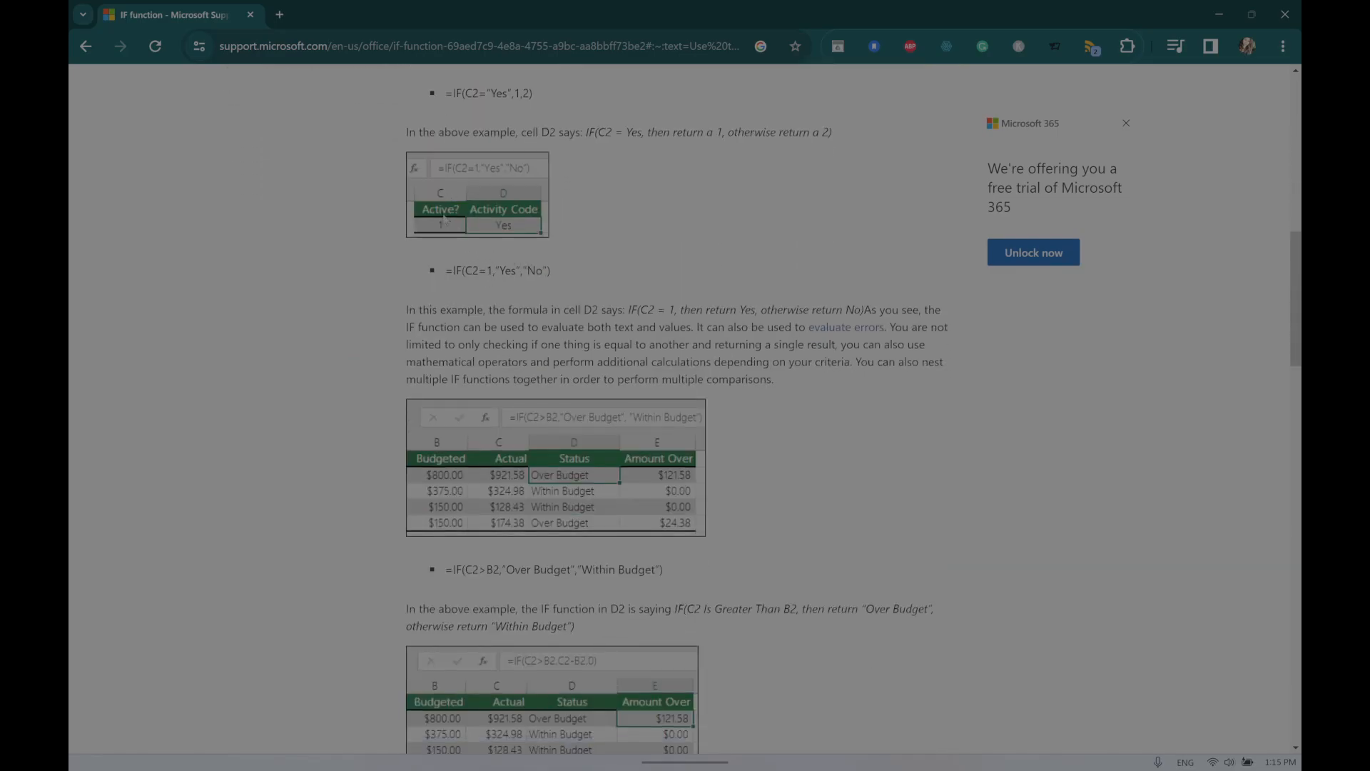
double_click(506, 269)
scroll(670, 318, down, 2)
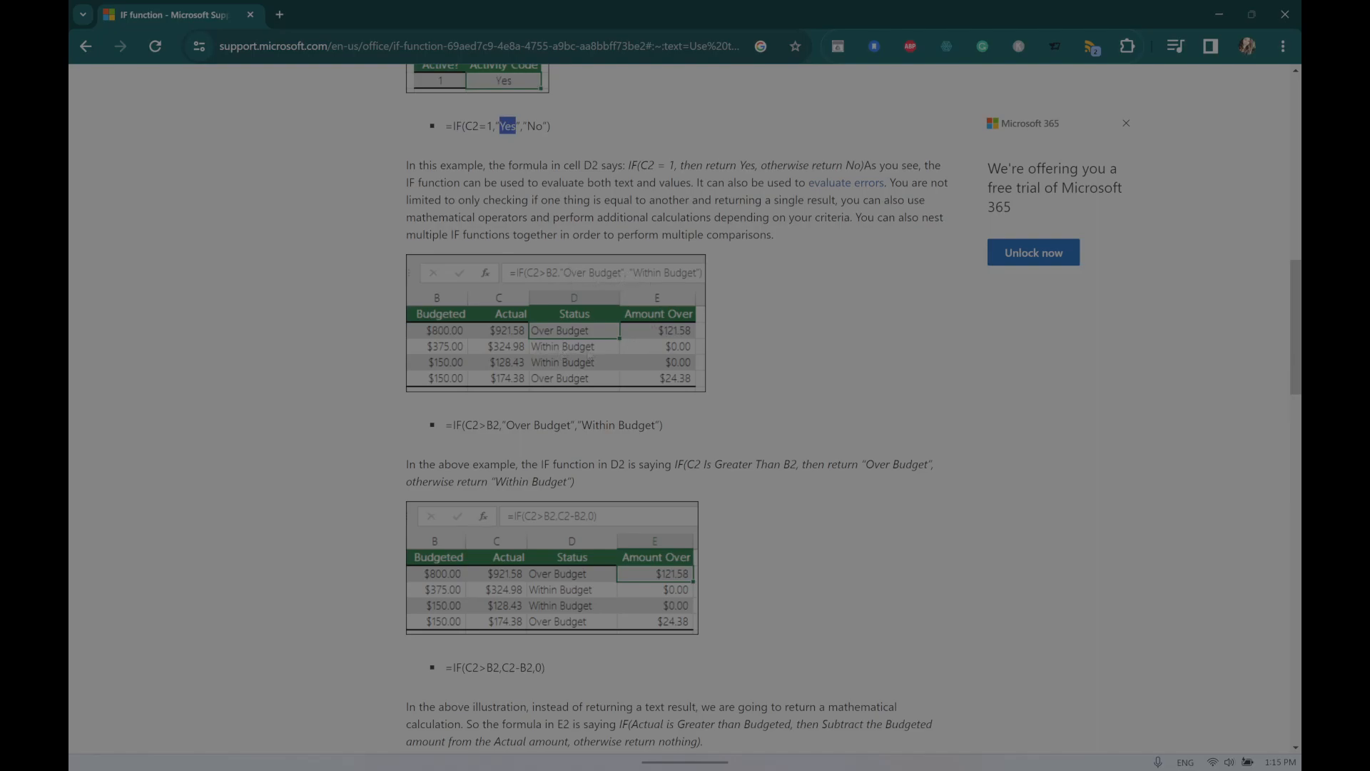
scroll(804, 338, up, 10)
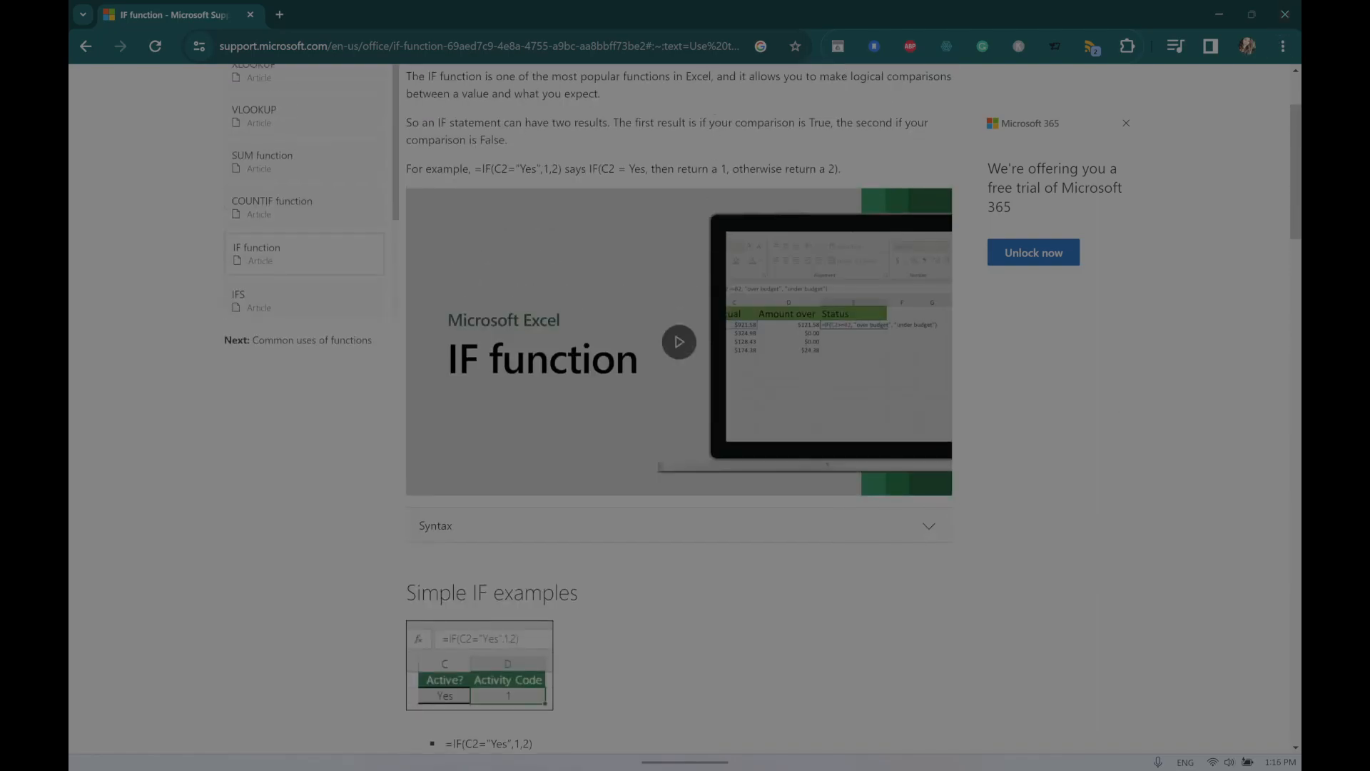
Back in Excel, change J3 to "won't buy (0)" and J2 to "then buy (1)", and widen column J to fit.
click(767, 750)
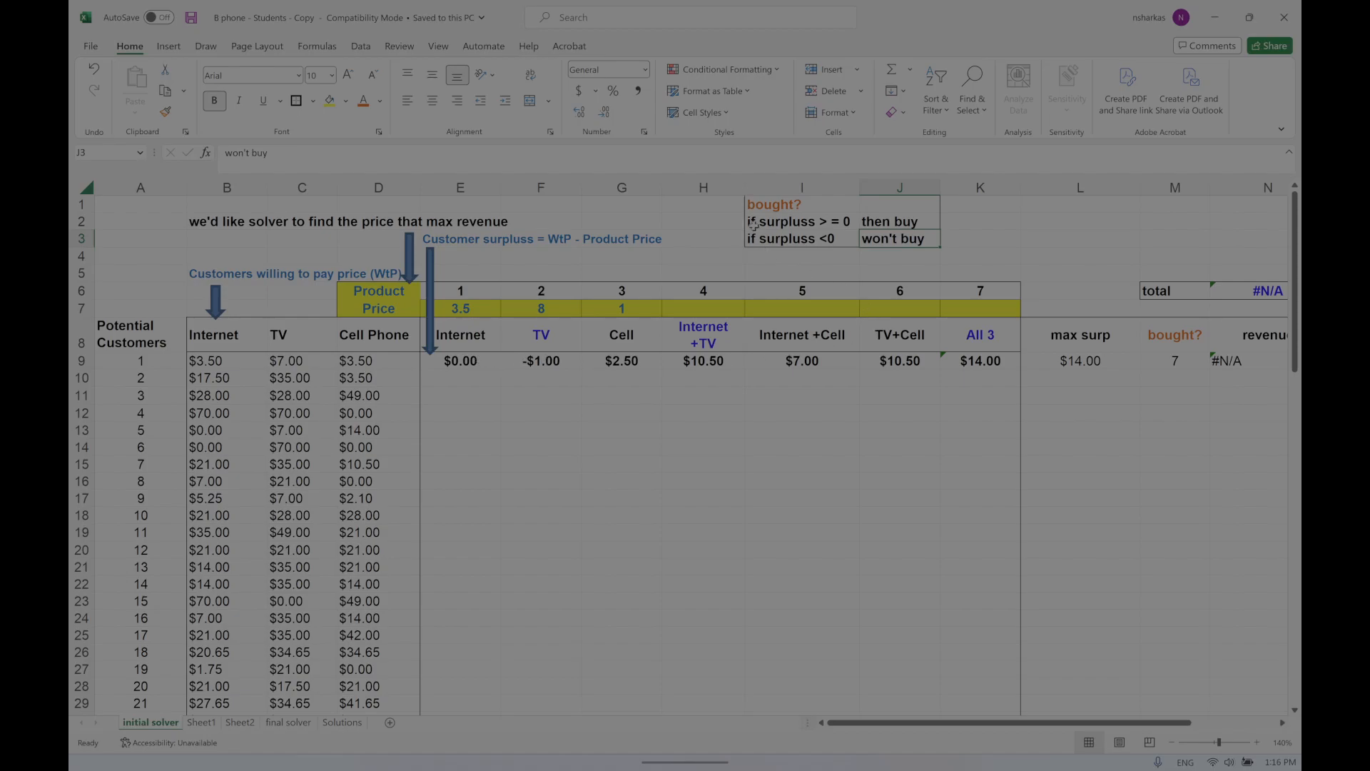
double_click(932, 237)
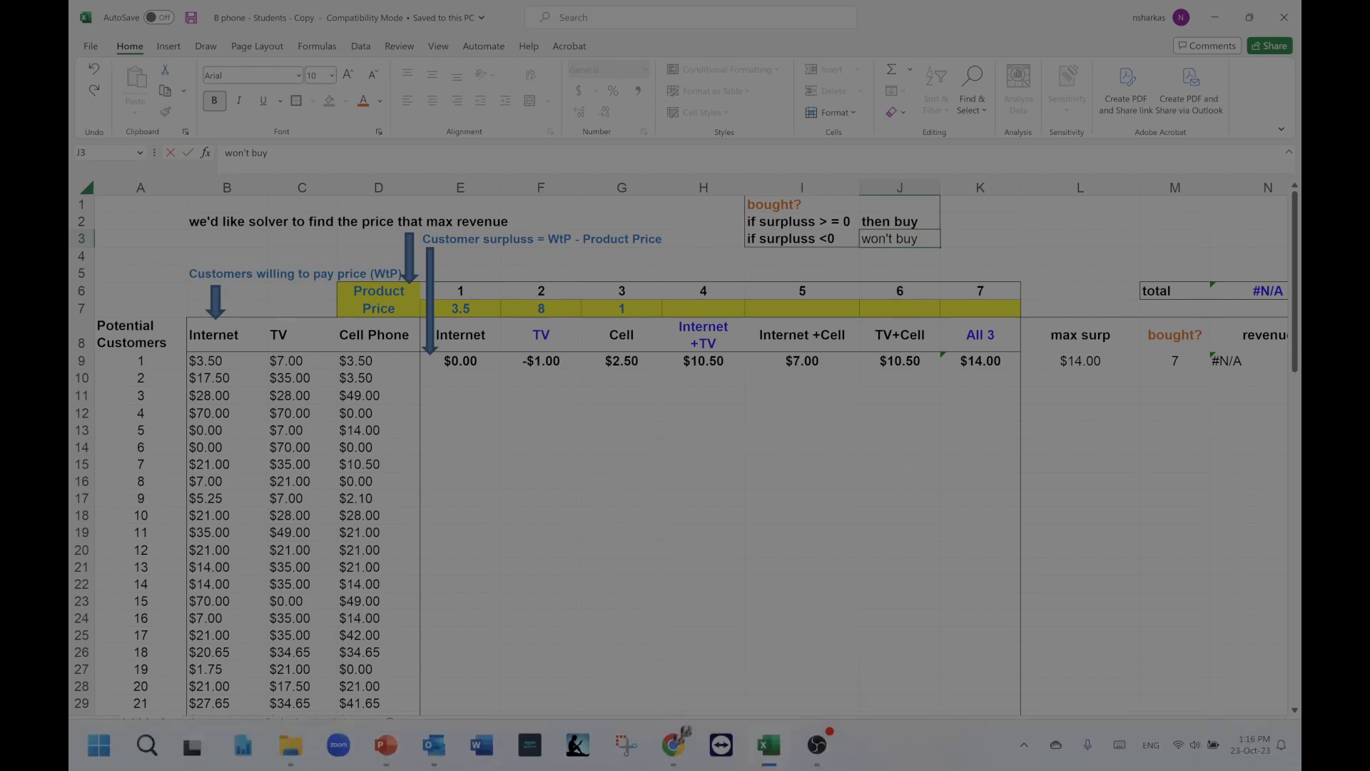
text((0))
double_click(928, 220)
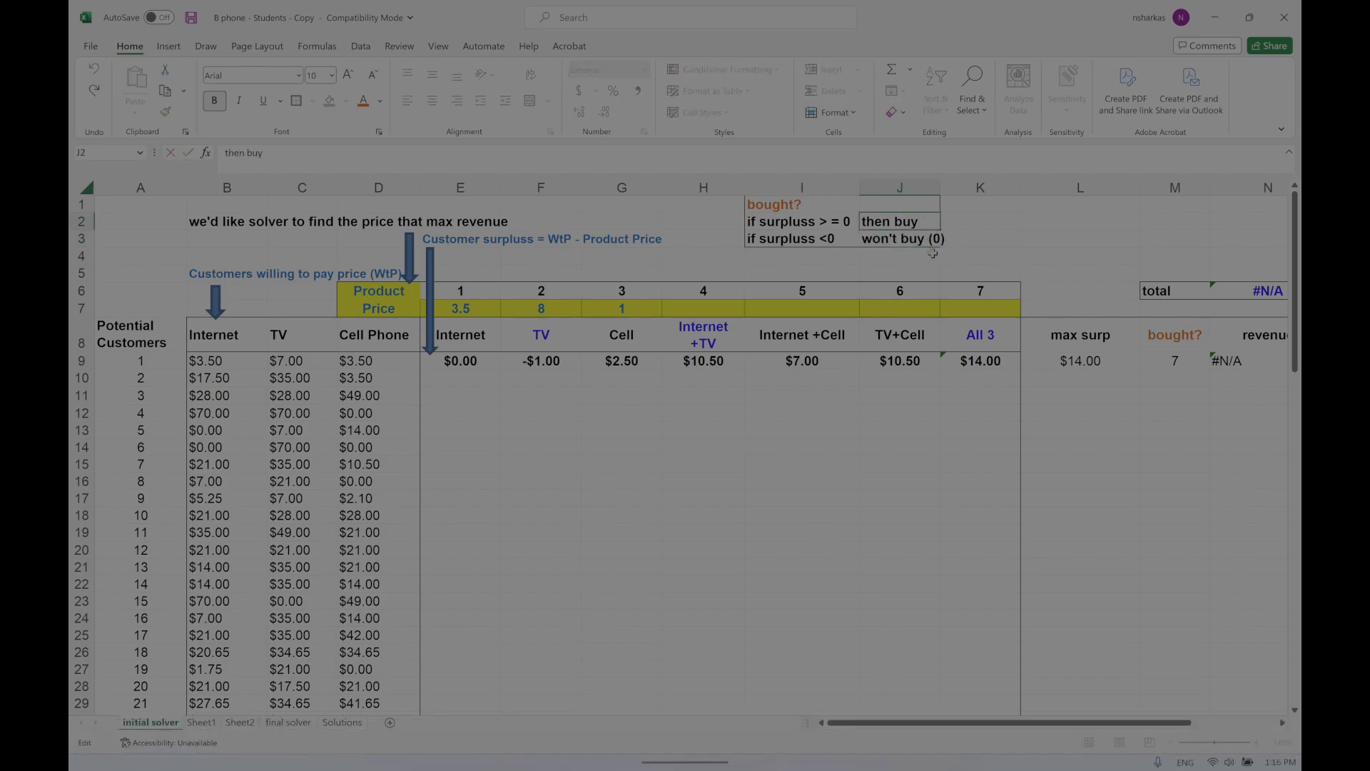
text(()
key(BackSpace)
text(1))
key(Return)
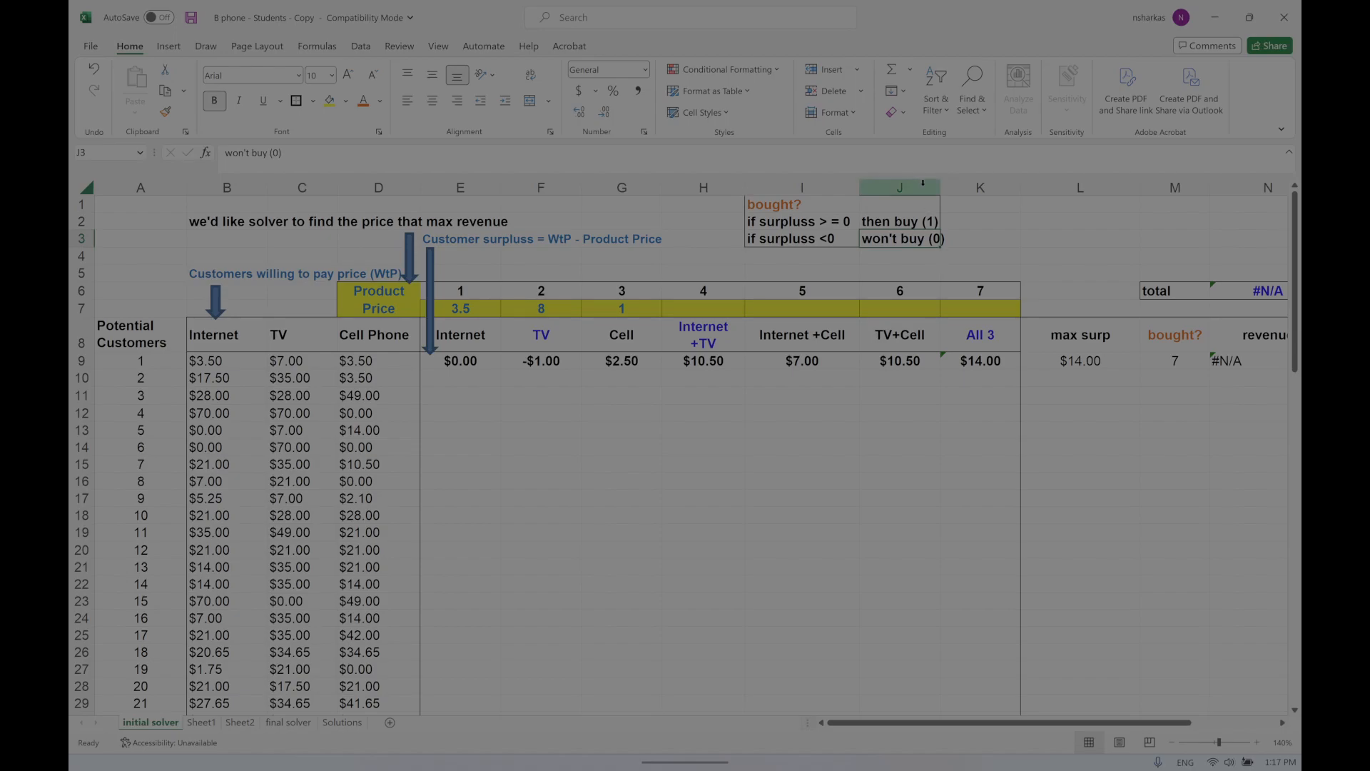
drag(938, 191, 963, 191)
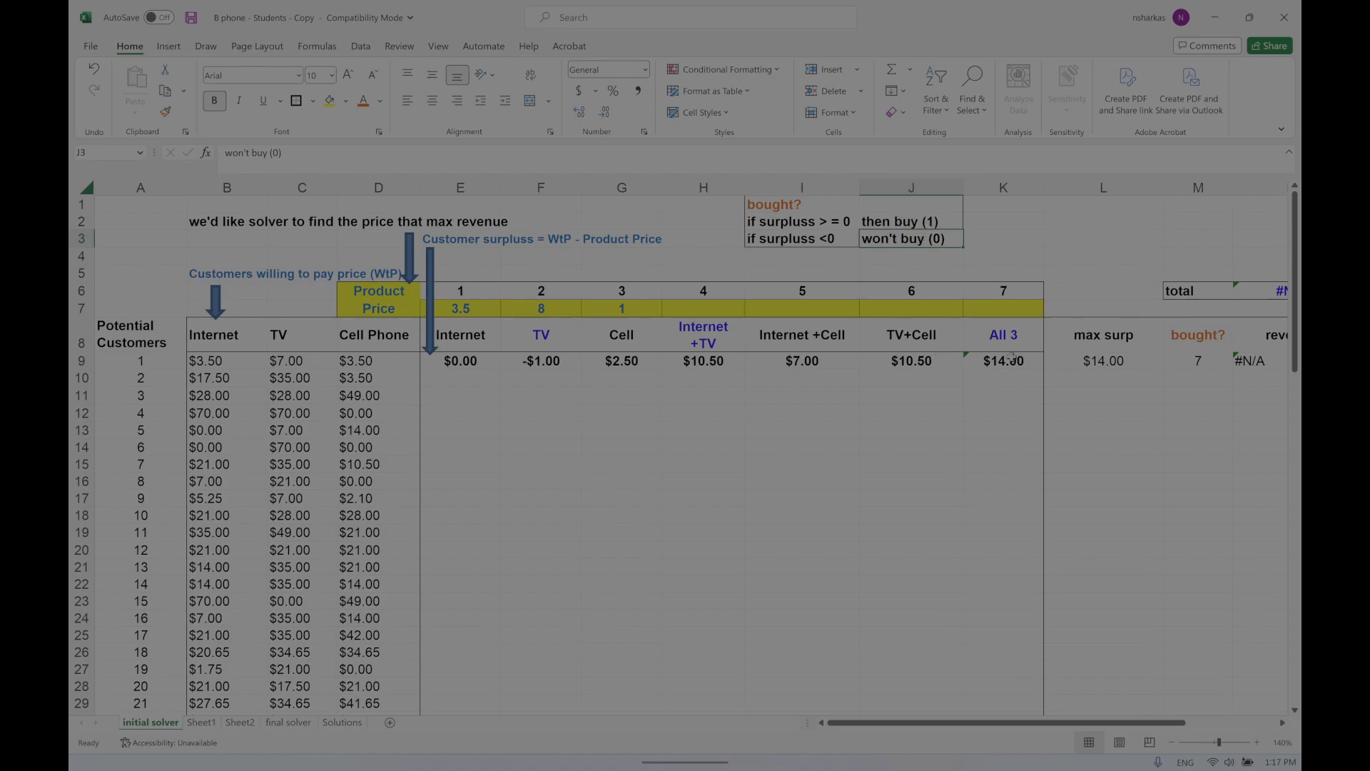
Check the maximum surplus formula in L9, then switch to Chrome and look through the IF function article for a suitable example.
click(1139, 359)
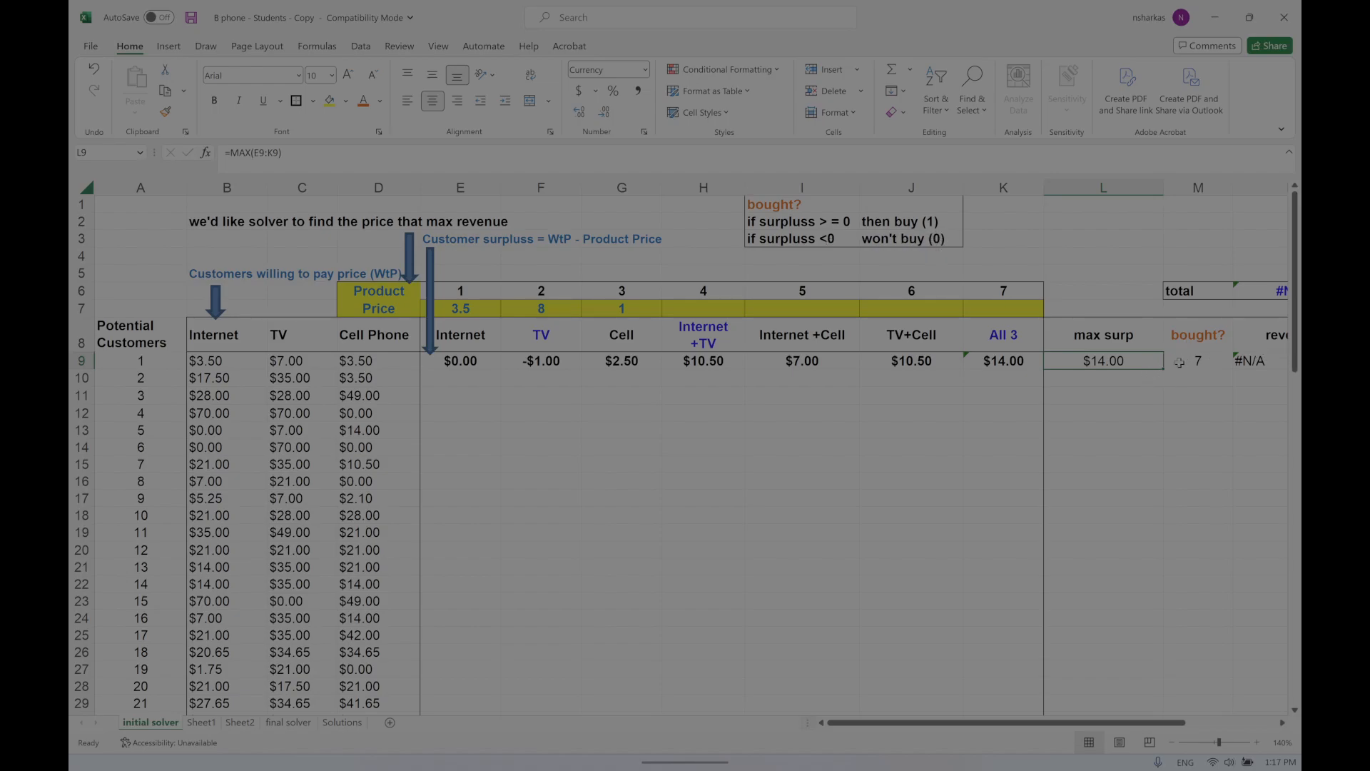
mouse_move(536, 767)
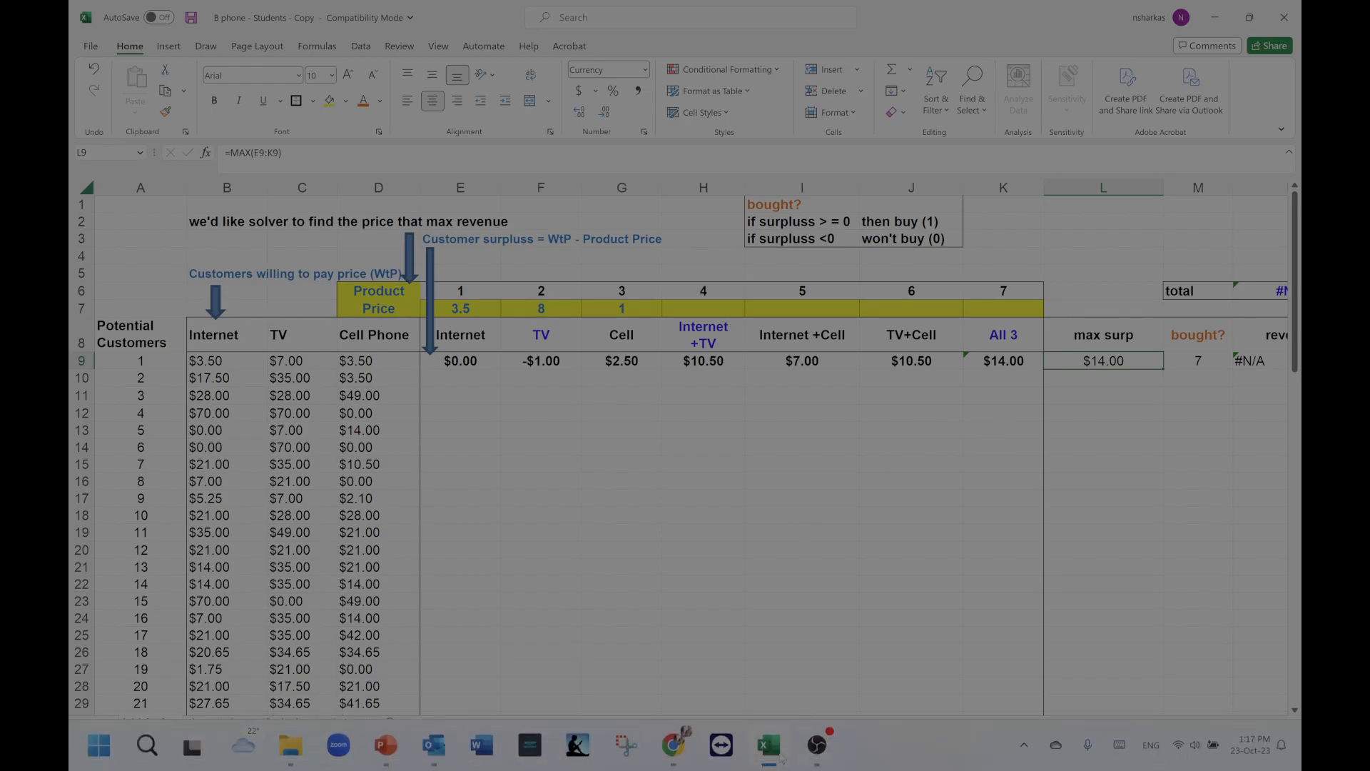
mouse_move(673, 746)
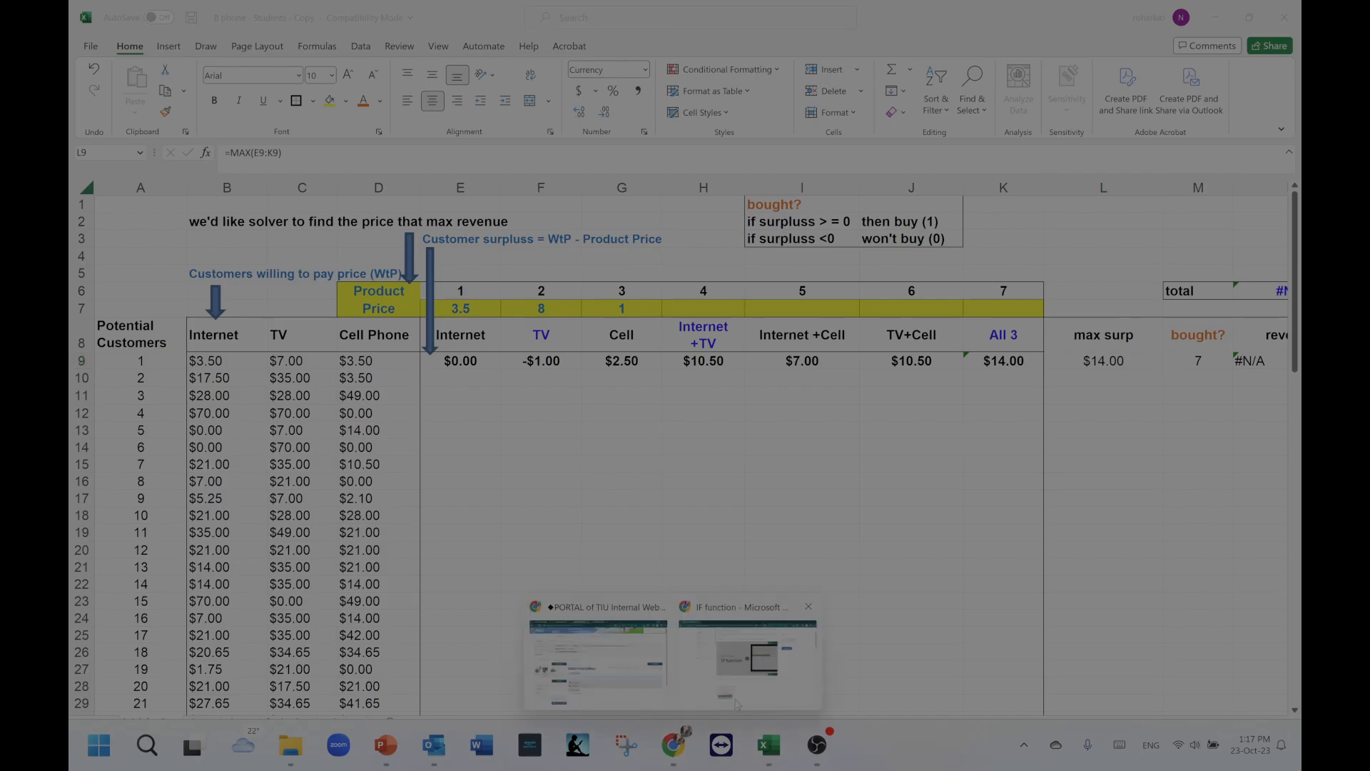
click(738, 705)
scroll(611, 513, up, 2)
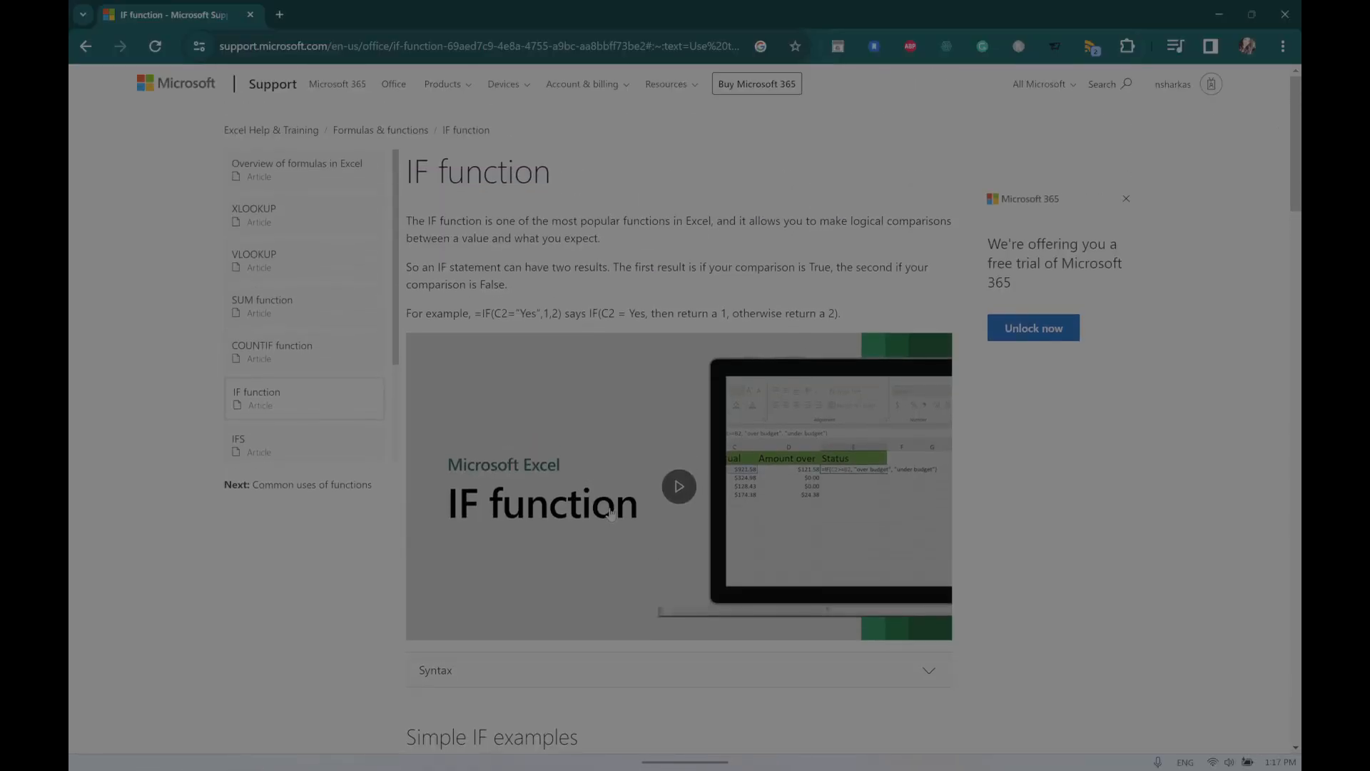
scroll(611, 514, down, 15)
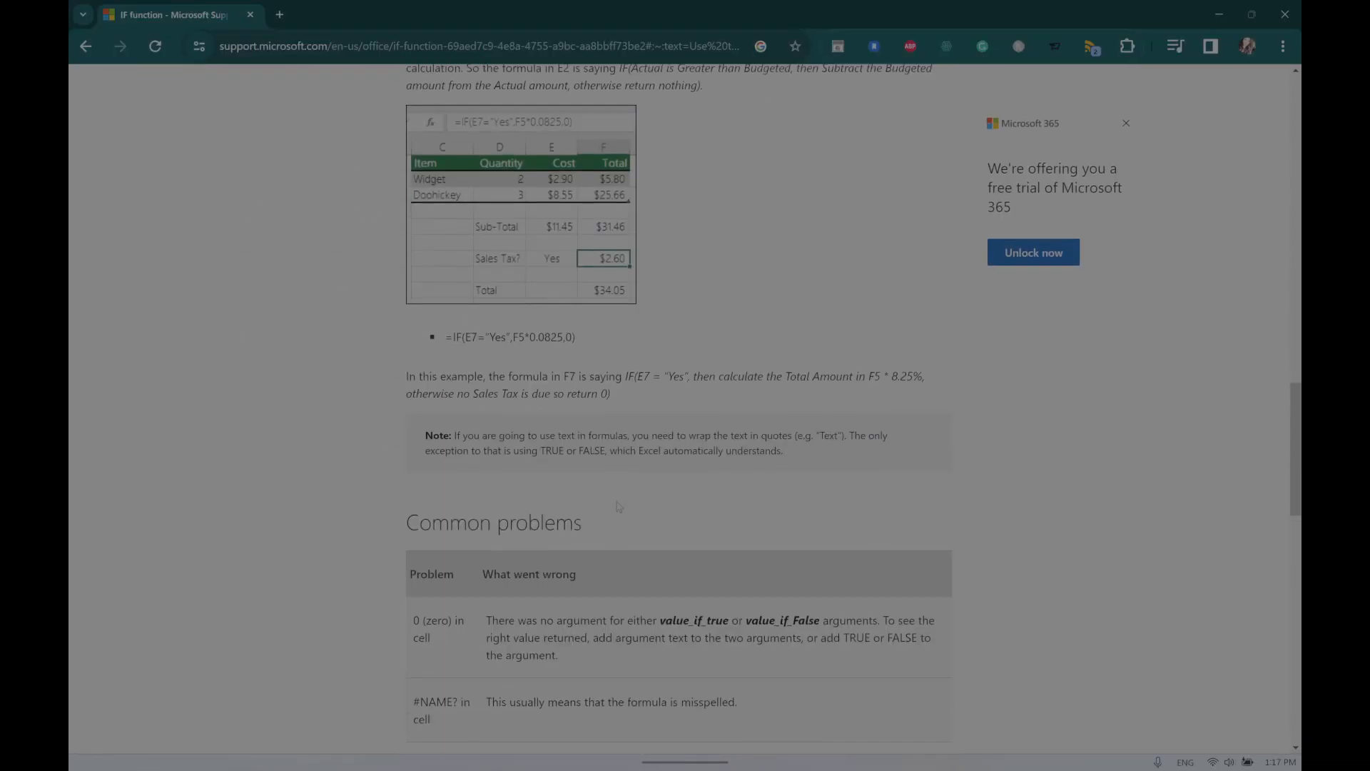
scroll(619, 506, down, 4)
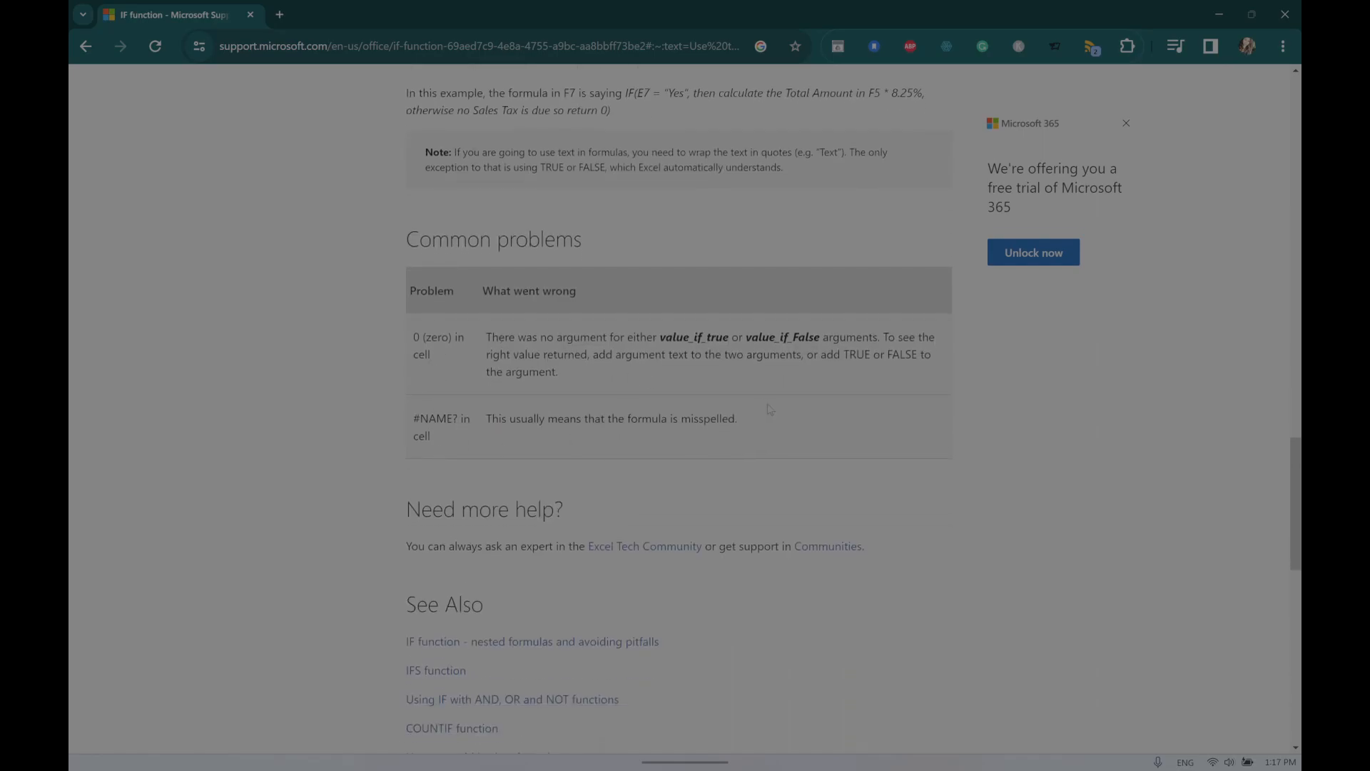
scroll(769, 408, down, 3)
scroll(771, 408, up, 6)
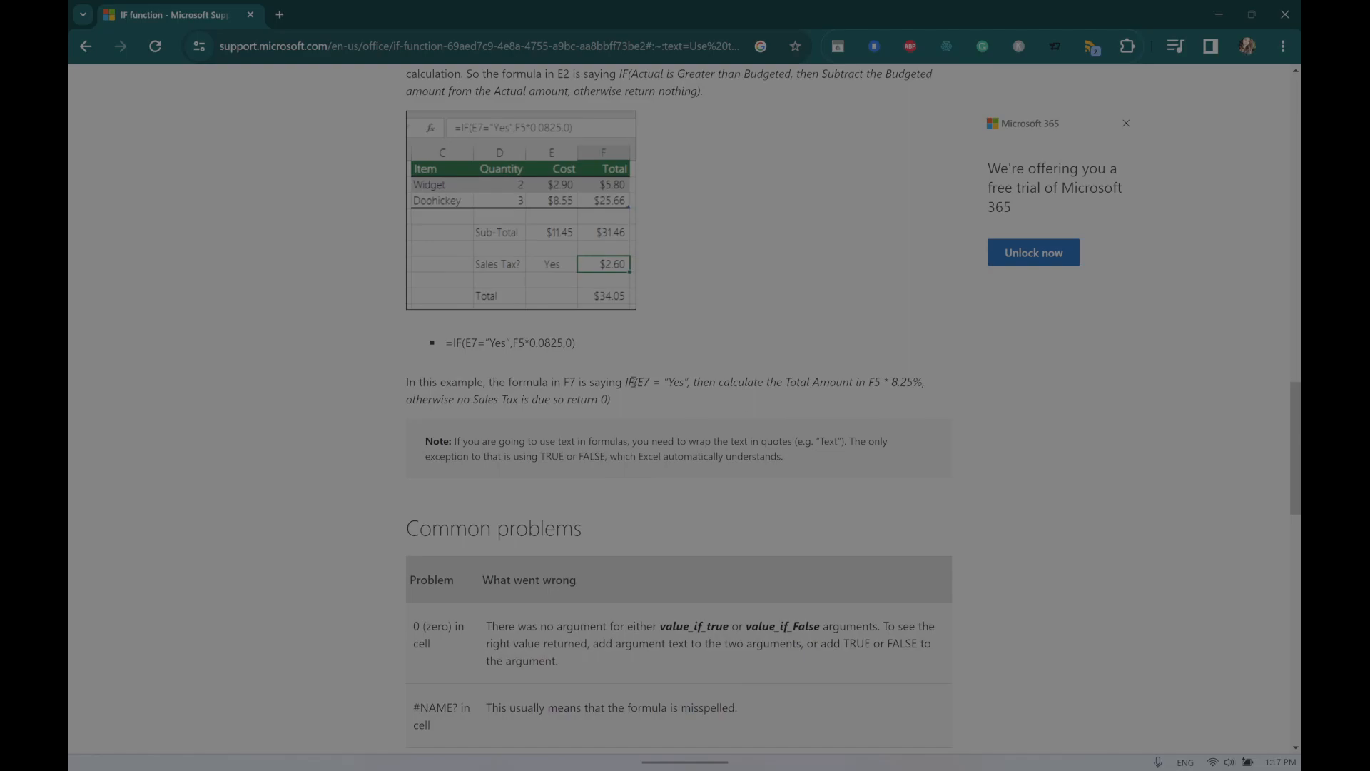
scroll(810, 405, up, 7)
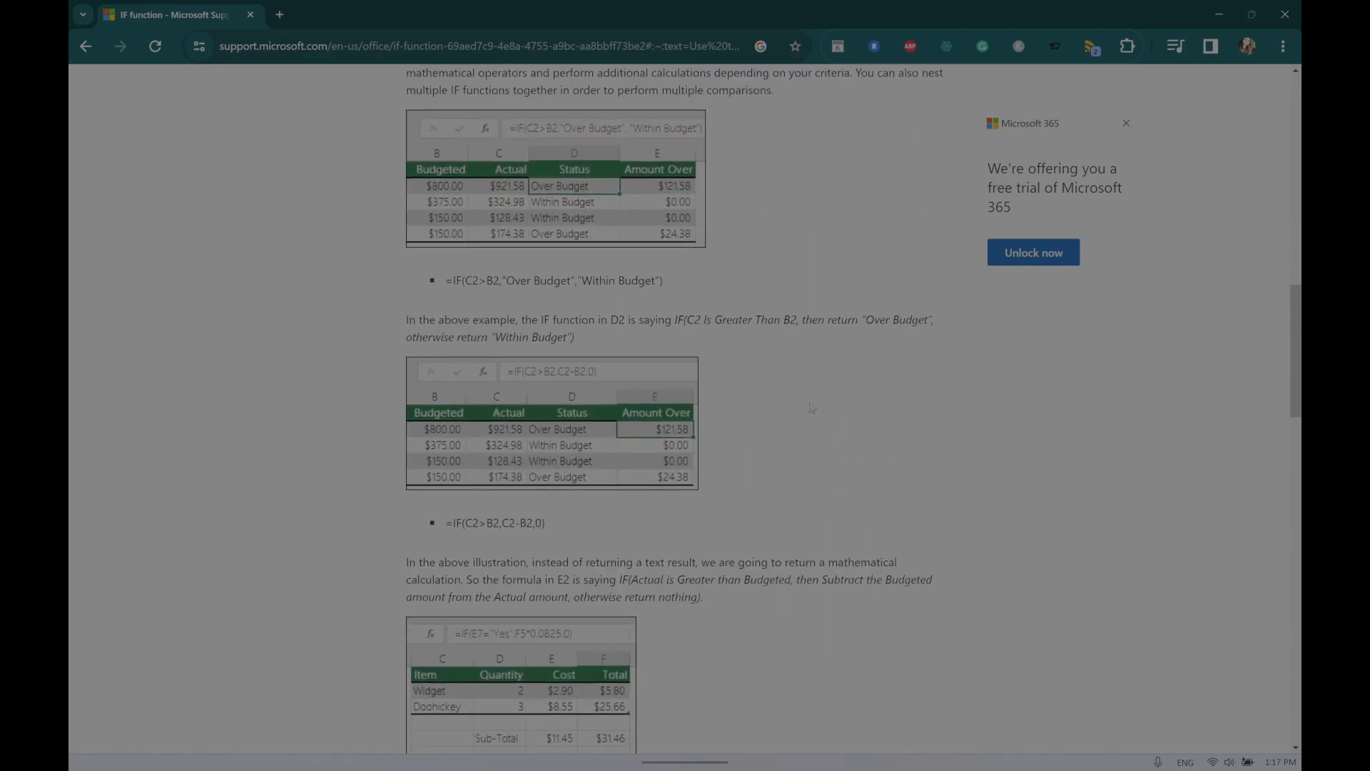
scroll(812, 409, up, 15)
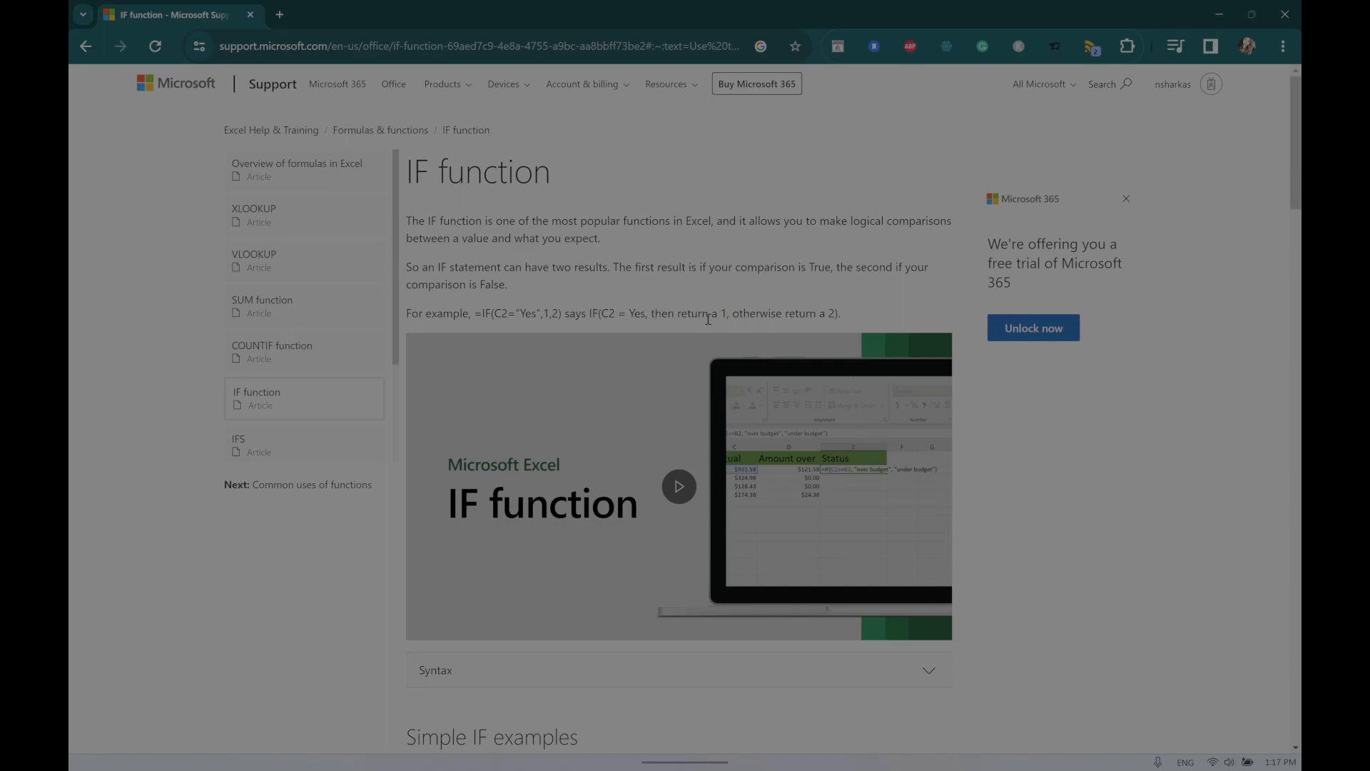
Copy the article's sentence explaining the =IF(C2="Yes",1,2) example and switch back to the Excel workbook.
drag(597, 315, 858, 321)
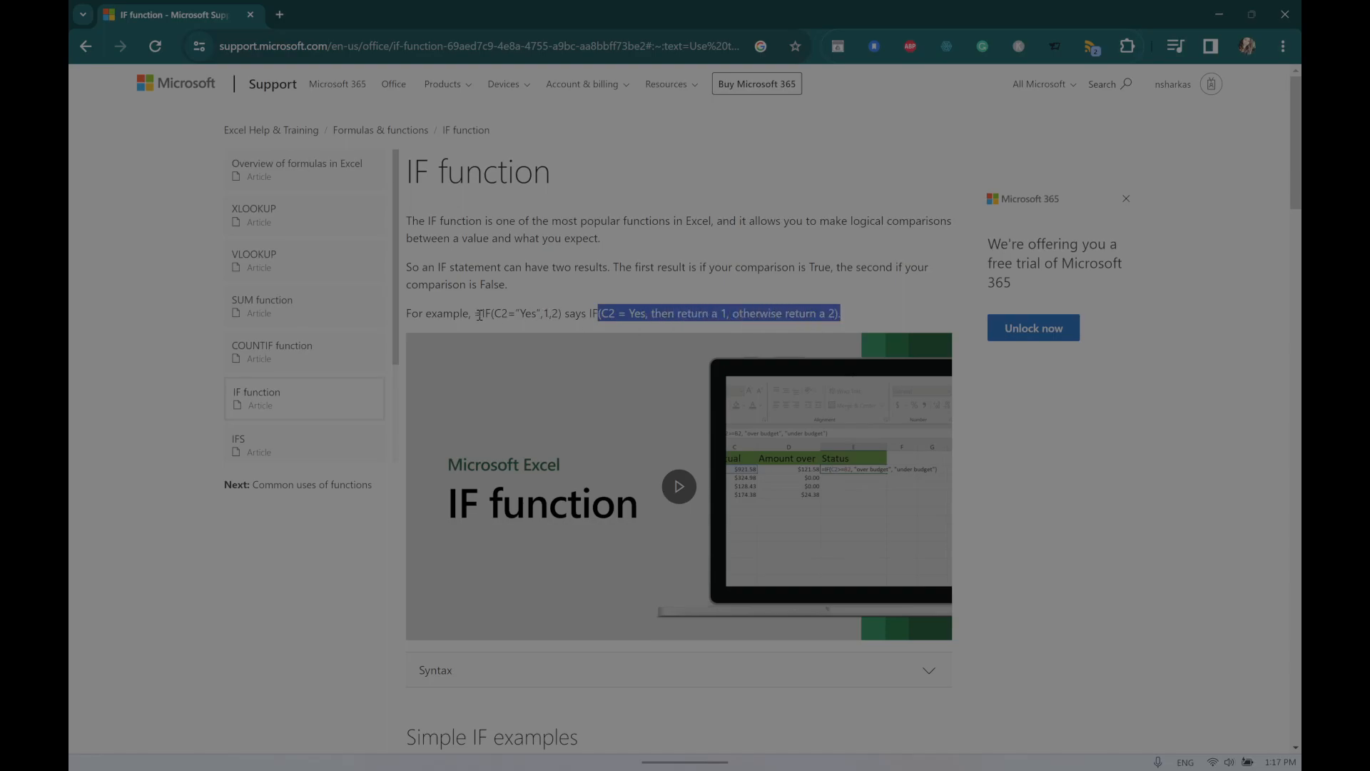
drag(407, 315, 869, 314)
key(ctrl+c)
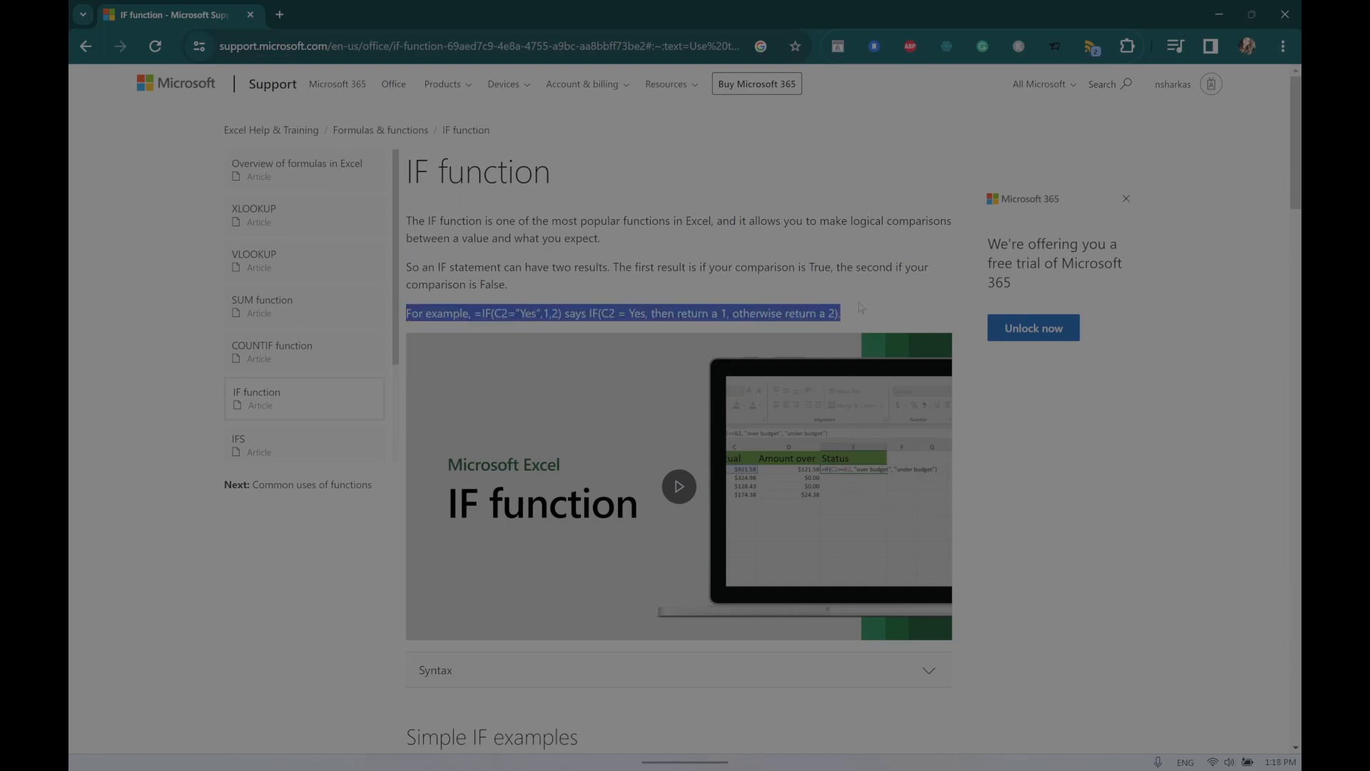
mouse_move(629, 762)
click(777, 751)
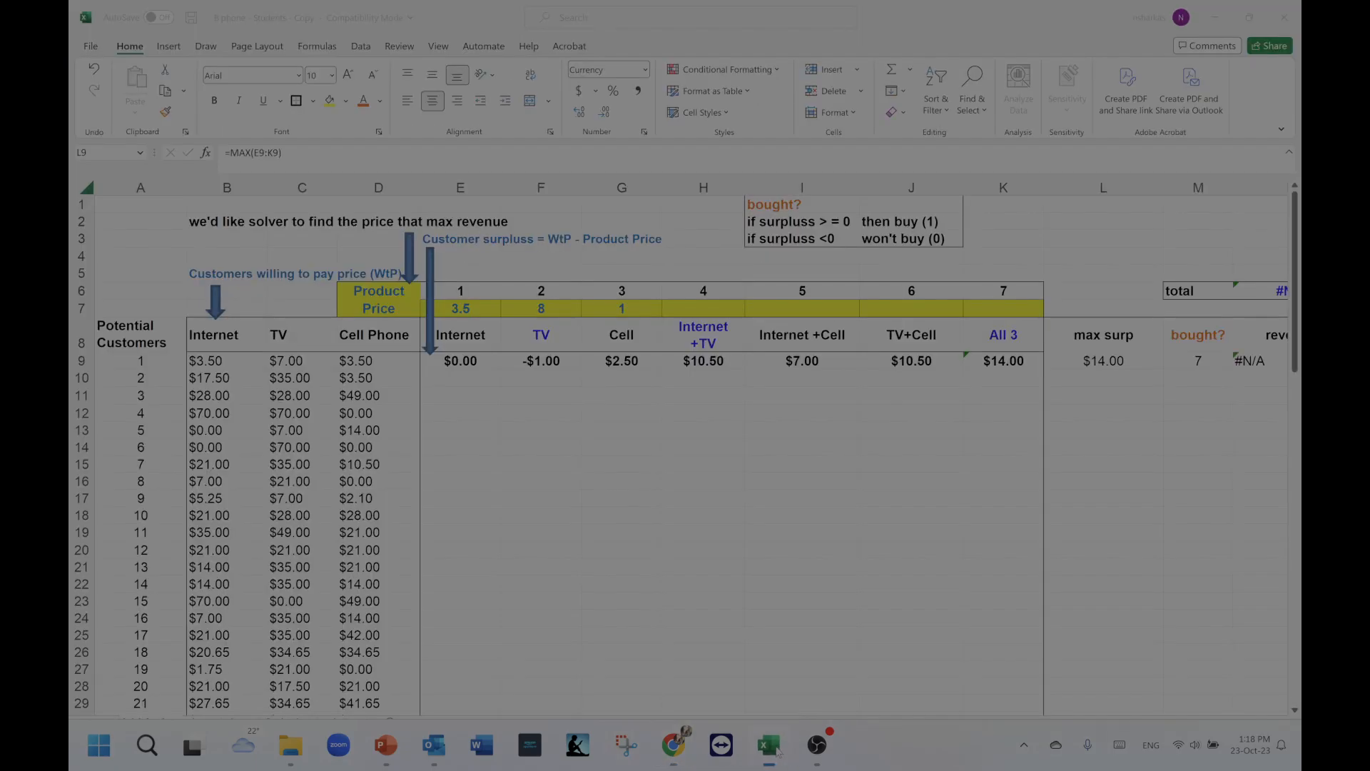
Paste the copied IF example sentence into K1 and enlarge its font by two size increments.
click(1024, 206)
key(ctrl+v)
click(348, 75)
click(348, 75)
click(988, 241)
scroll(615, 539, right, 1)
scroll(616, 538, right, 1)
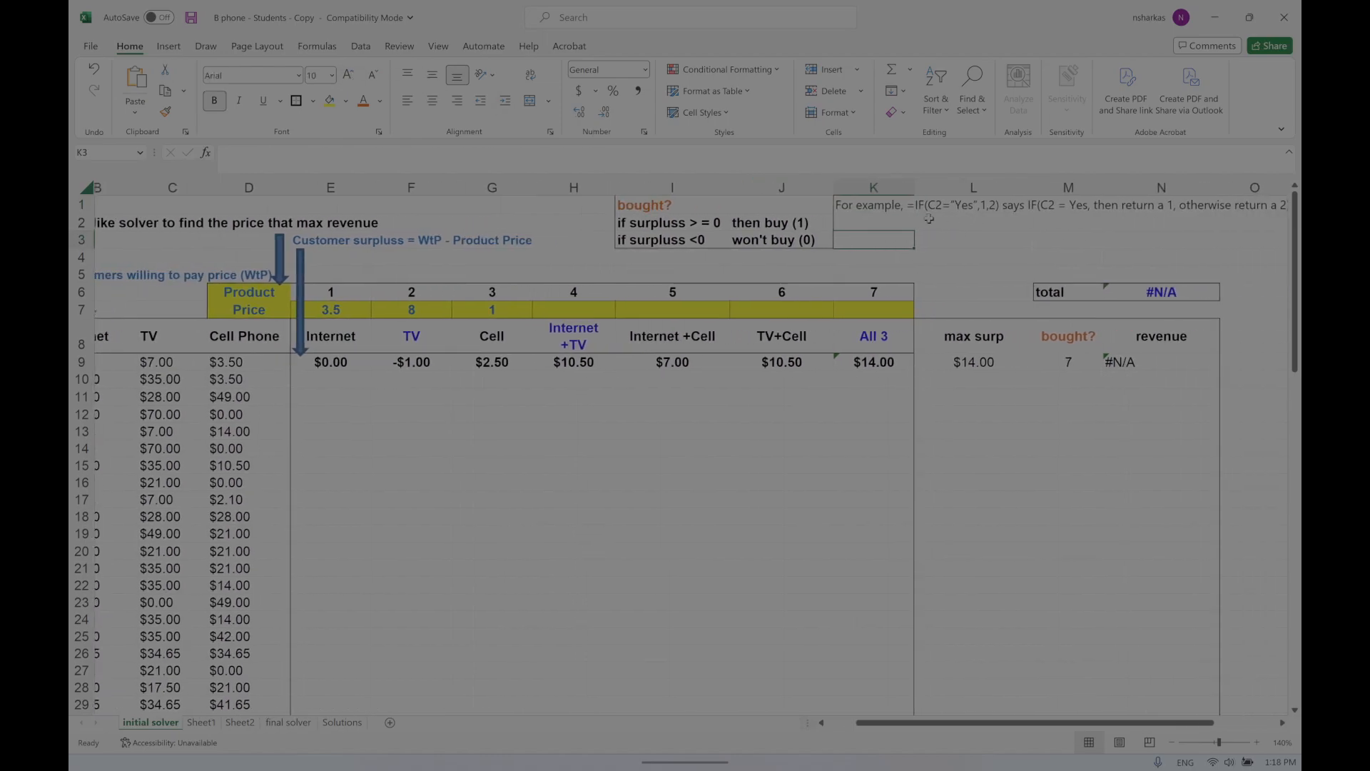
scroll(928, 214, right, 1)
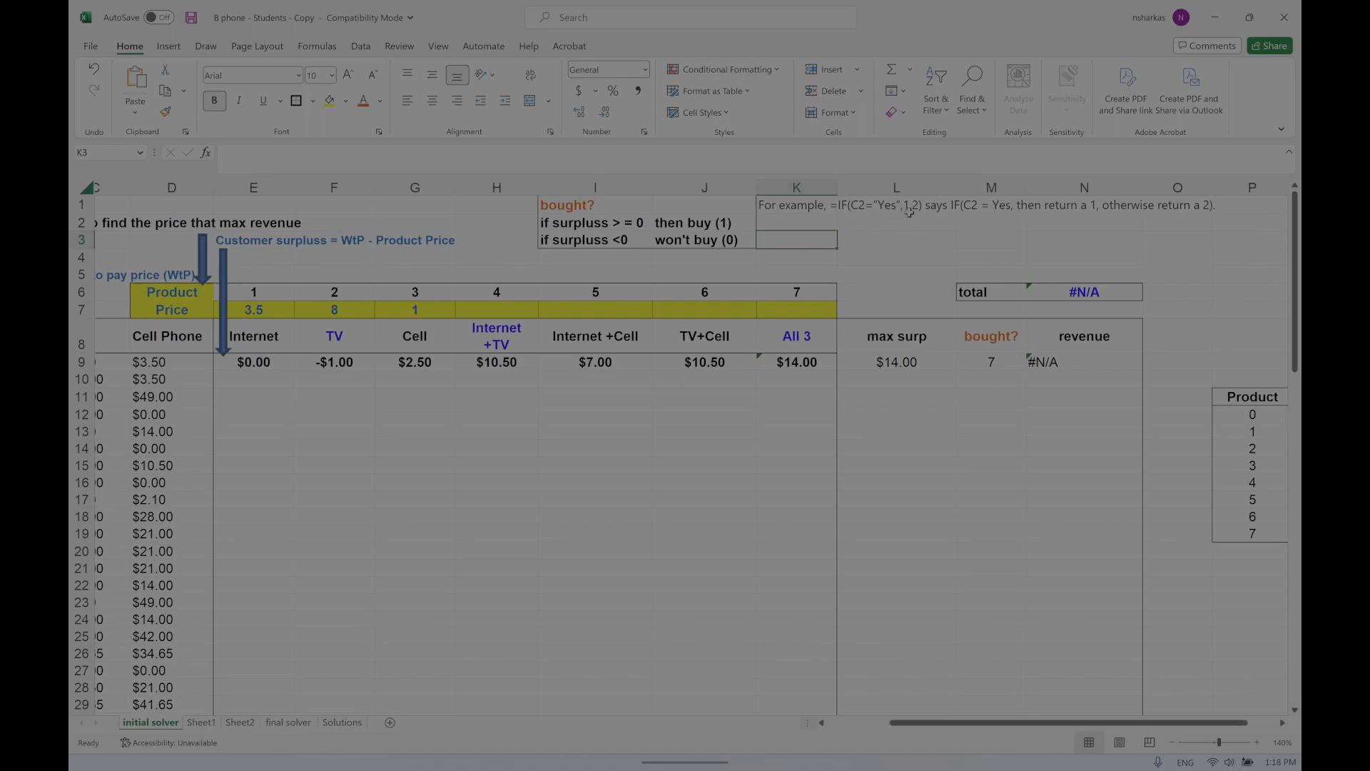
scroll(1129, 223, left, 3)
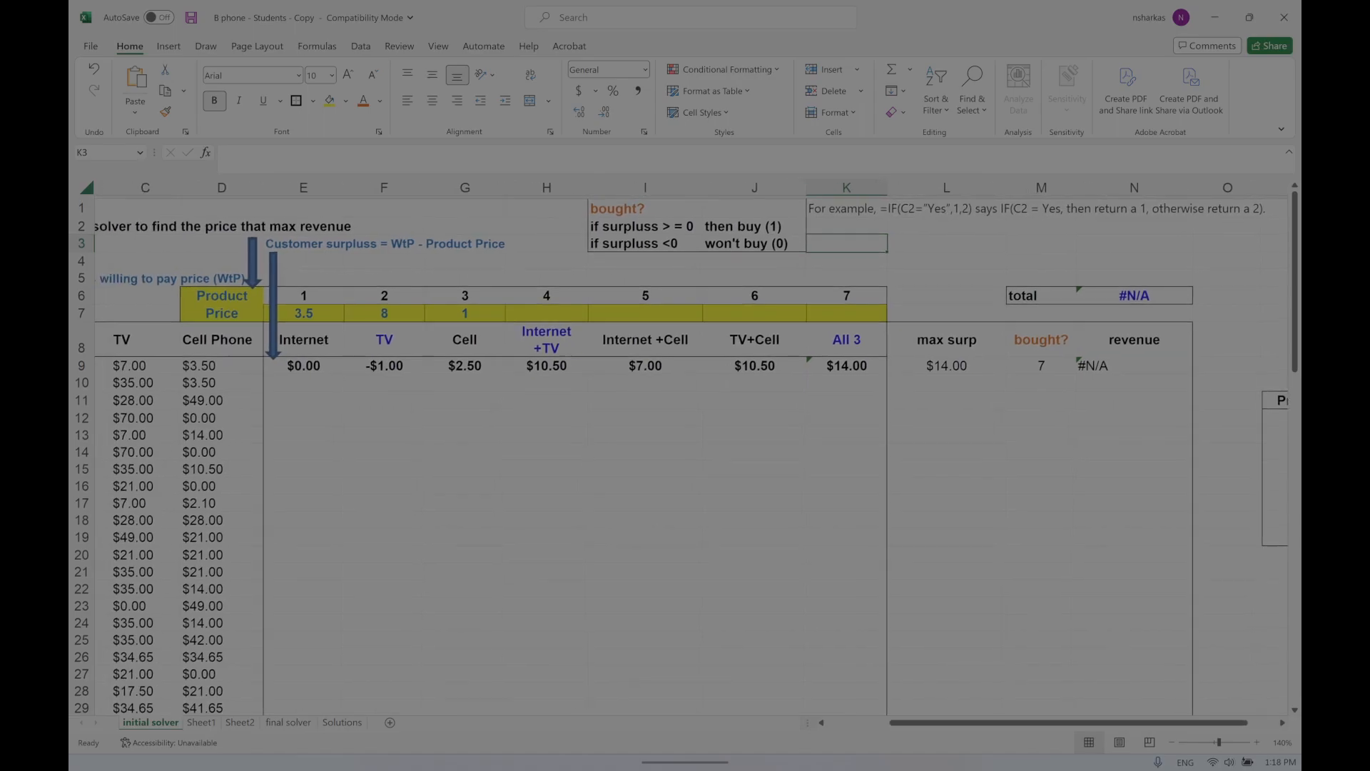
scroll(848, 413, right, 1)
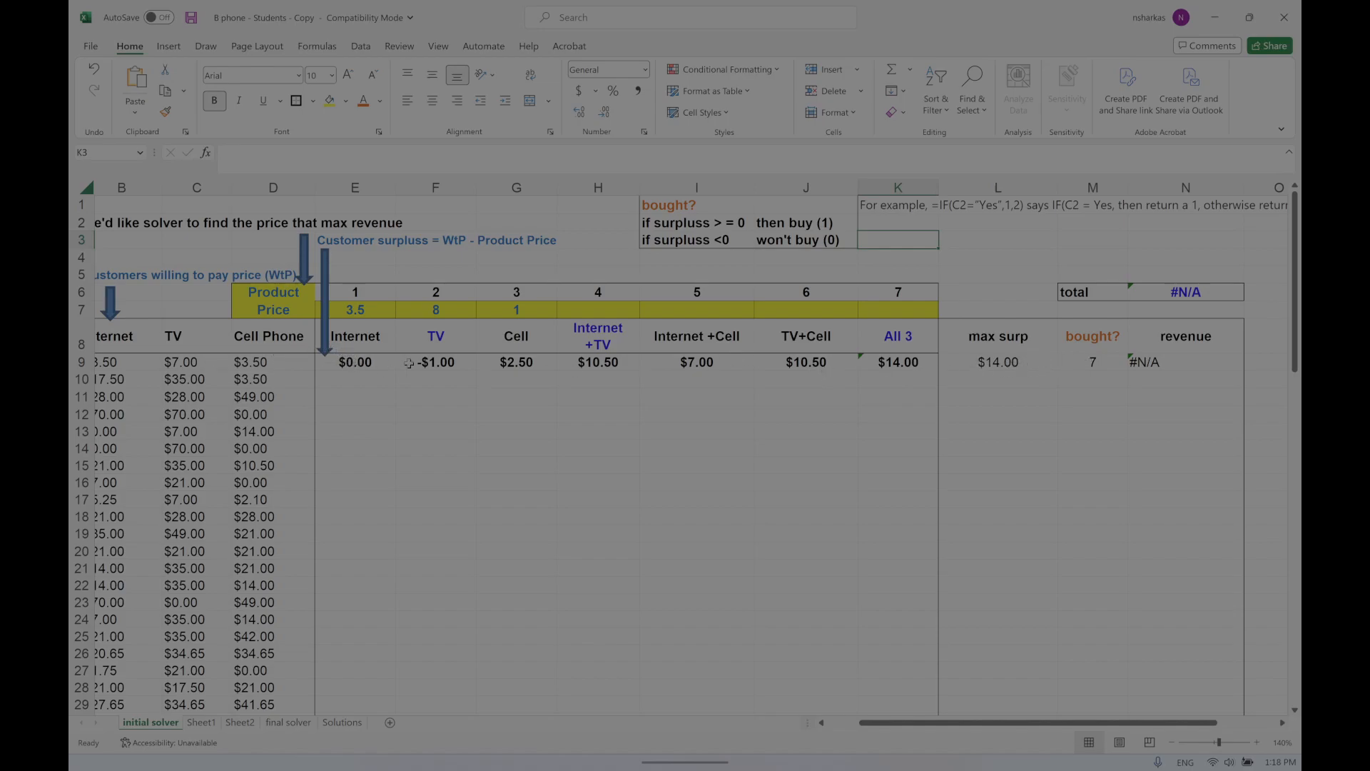
Fill in a price of 9 for each of the four bundles, products 4 to 7, in H7:K7.
click(687, 307)
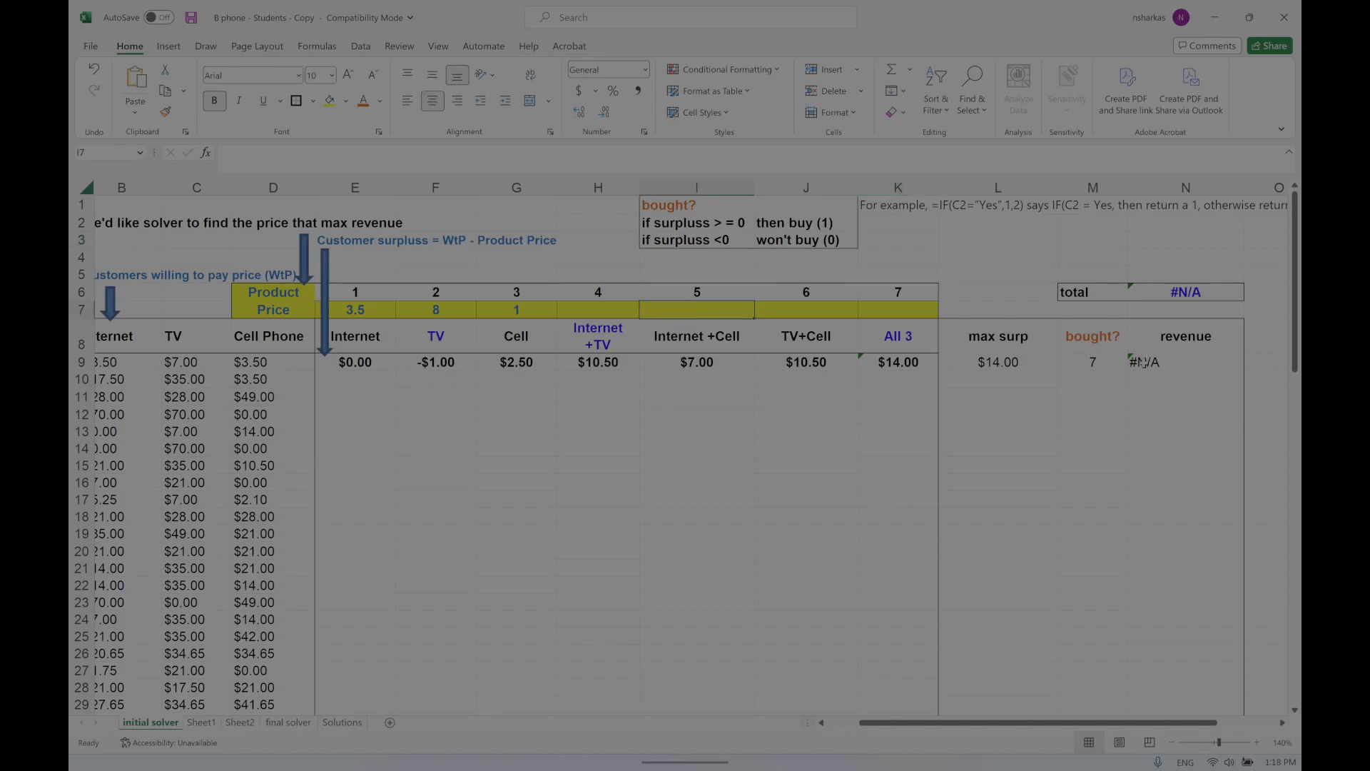
click(892, 366)
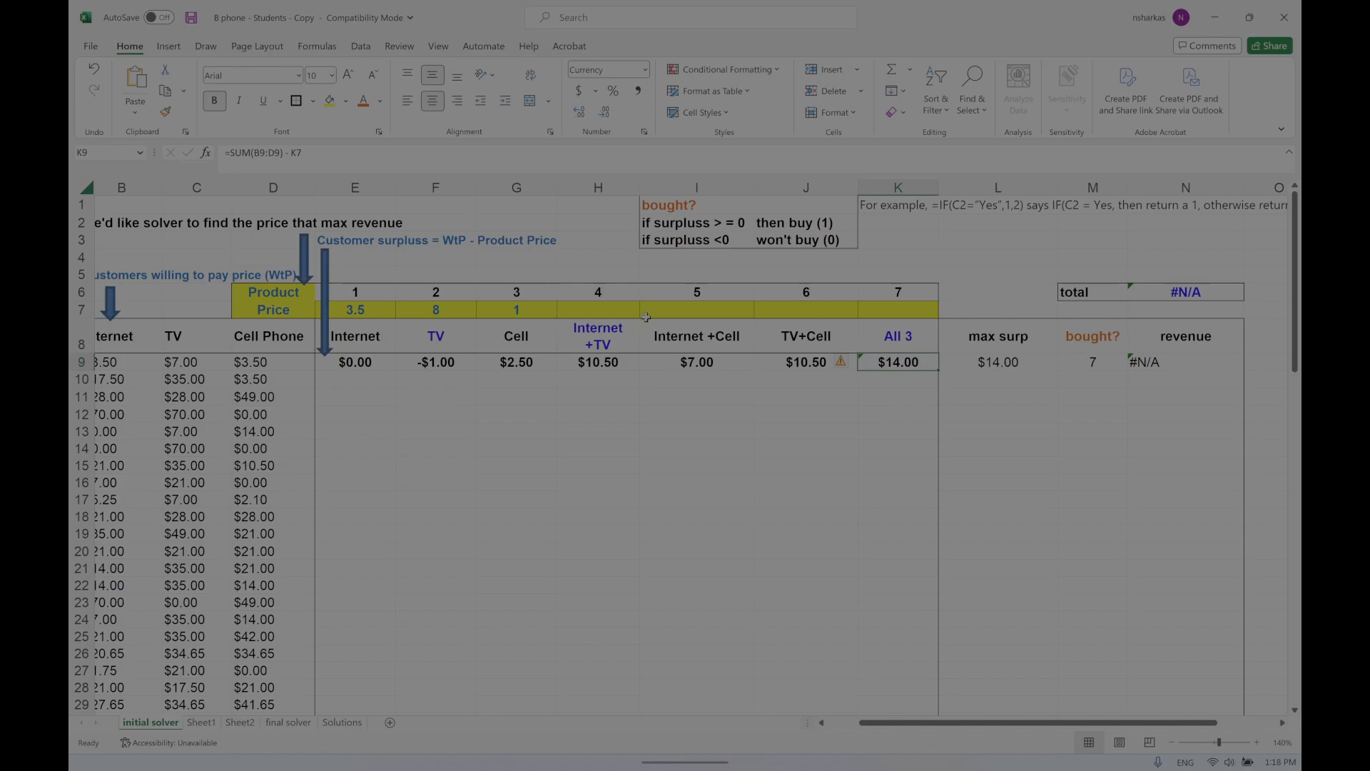
click(575, 309)
text(9)
click(728, 315)
text(9)
click(785, 311)
text(9)
click(863, 314)
text(9)
click(826, 437)
click(891, 309)
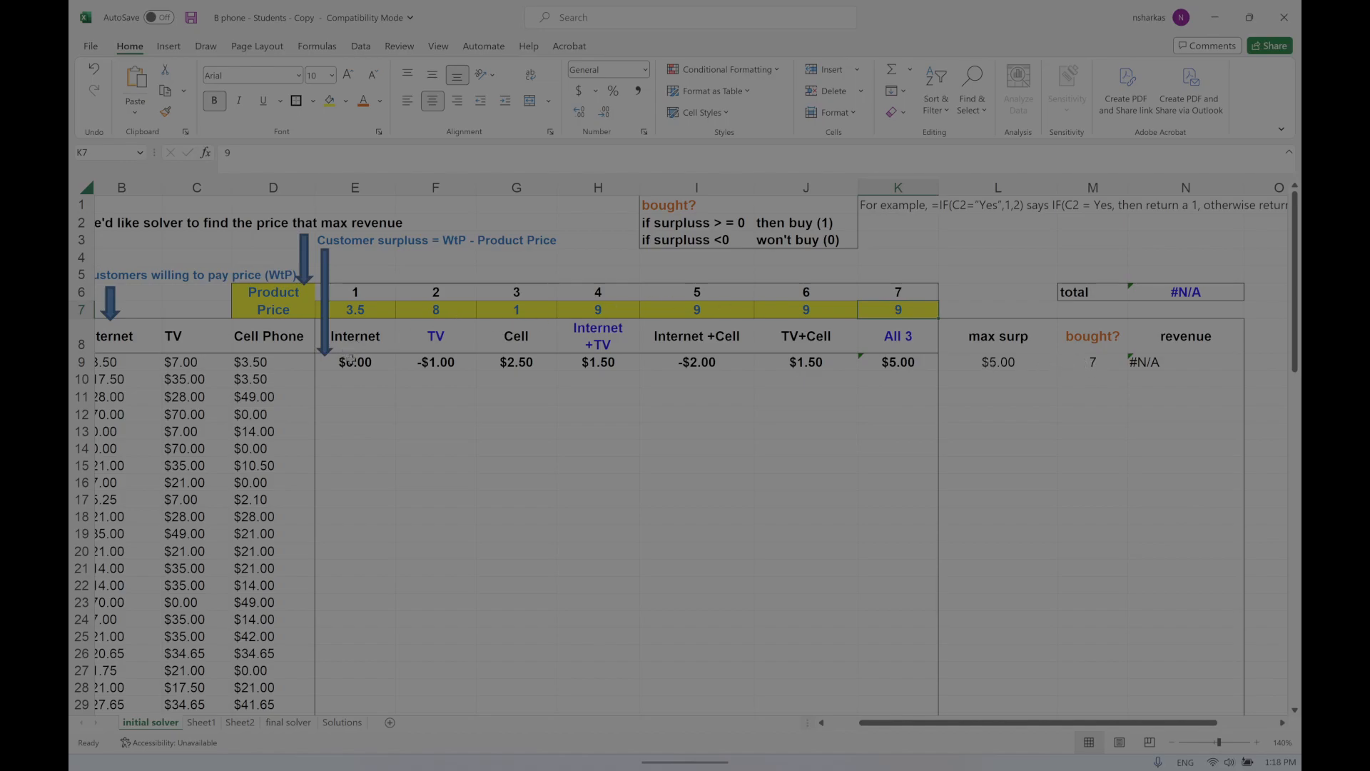
Check the All 3 surplus and price, then examine the IF and MATCH purchase formula in M9.
click(898, 363)
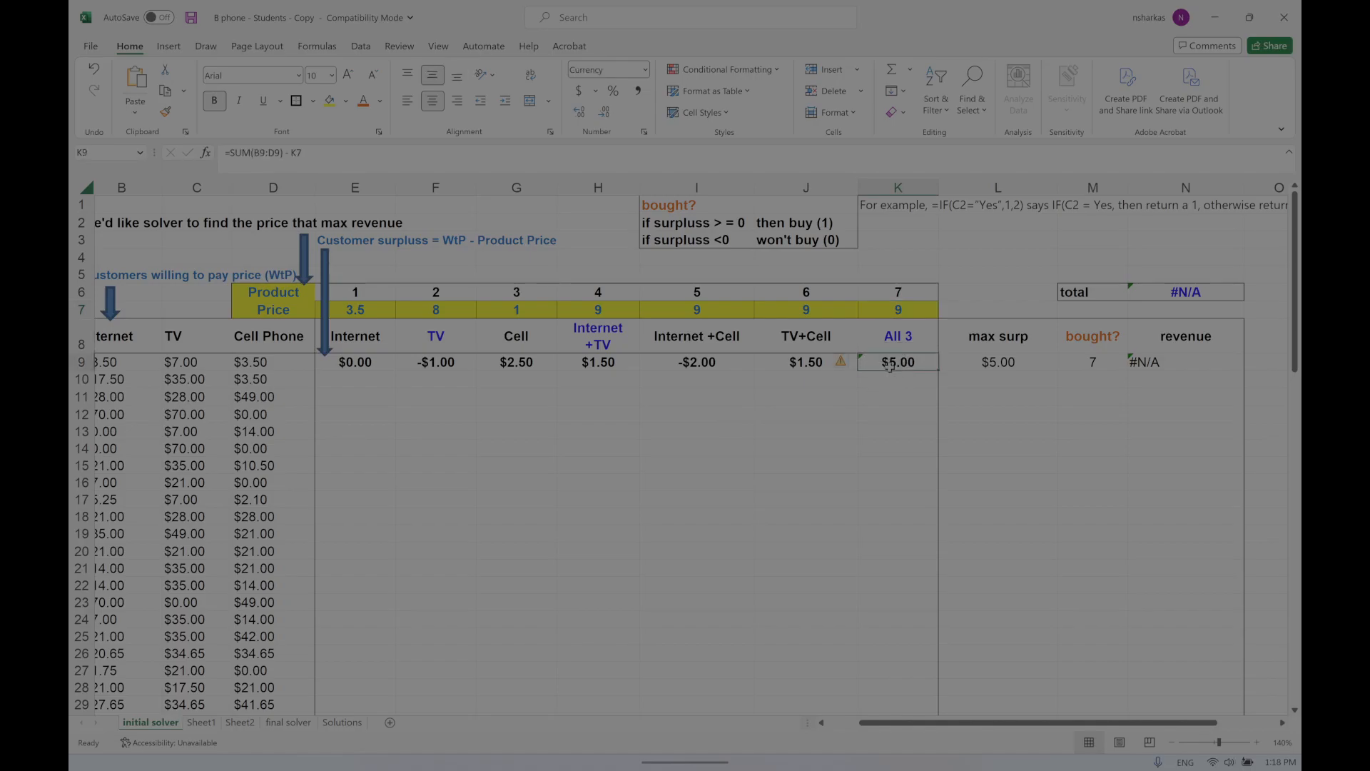
click(895, 305)
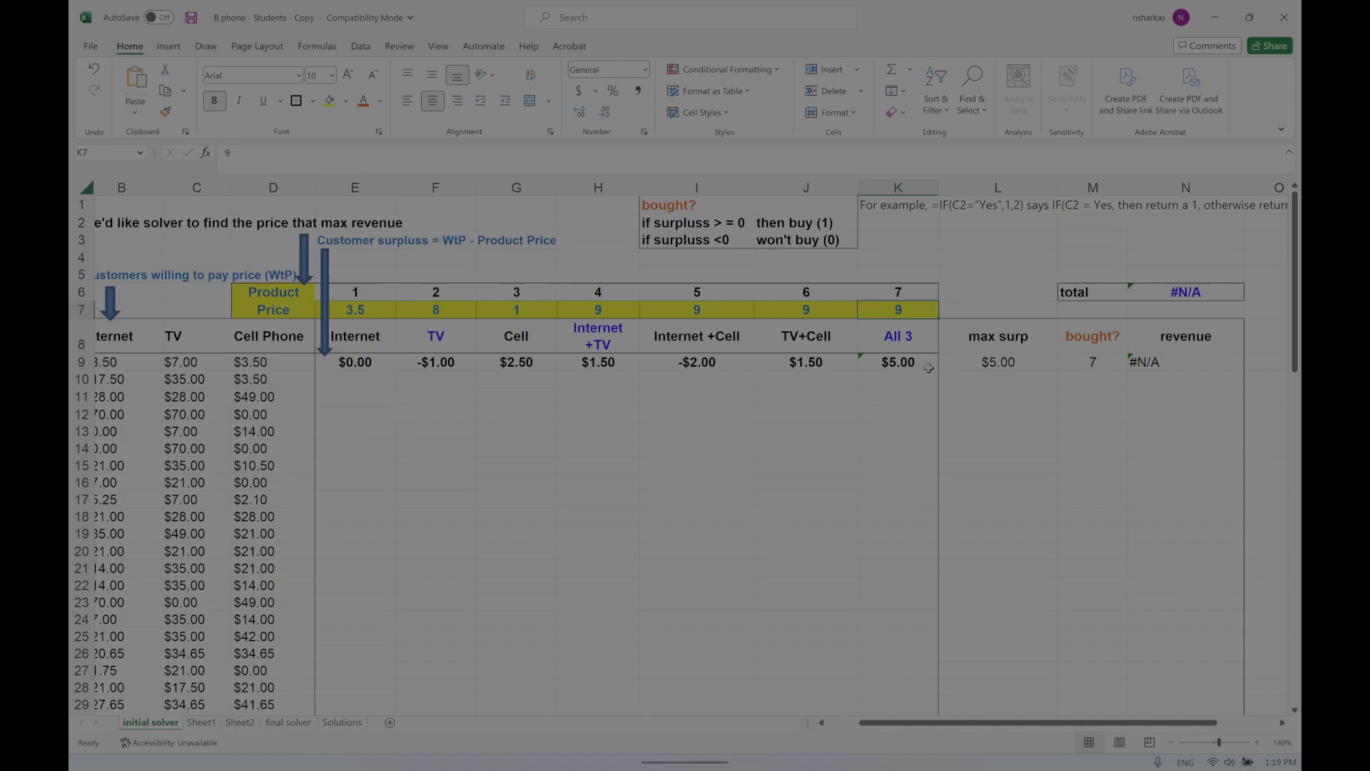
double_click(1083, 362)
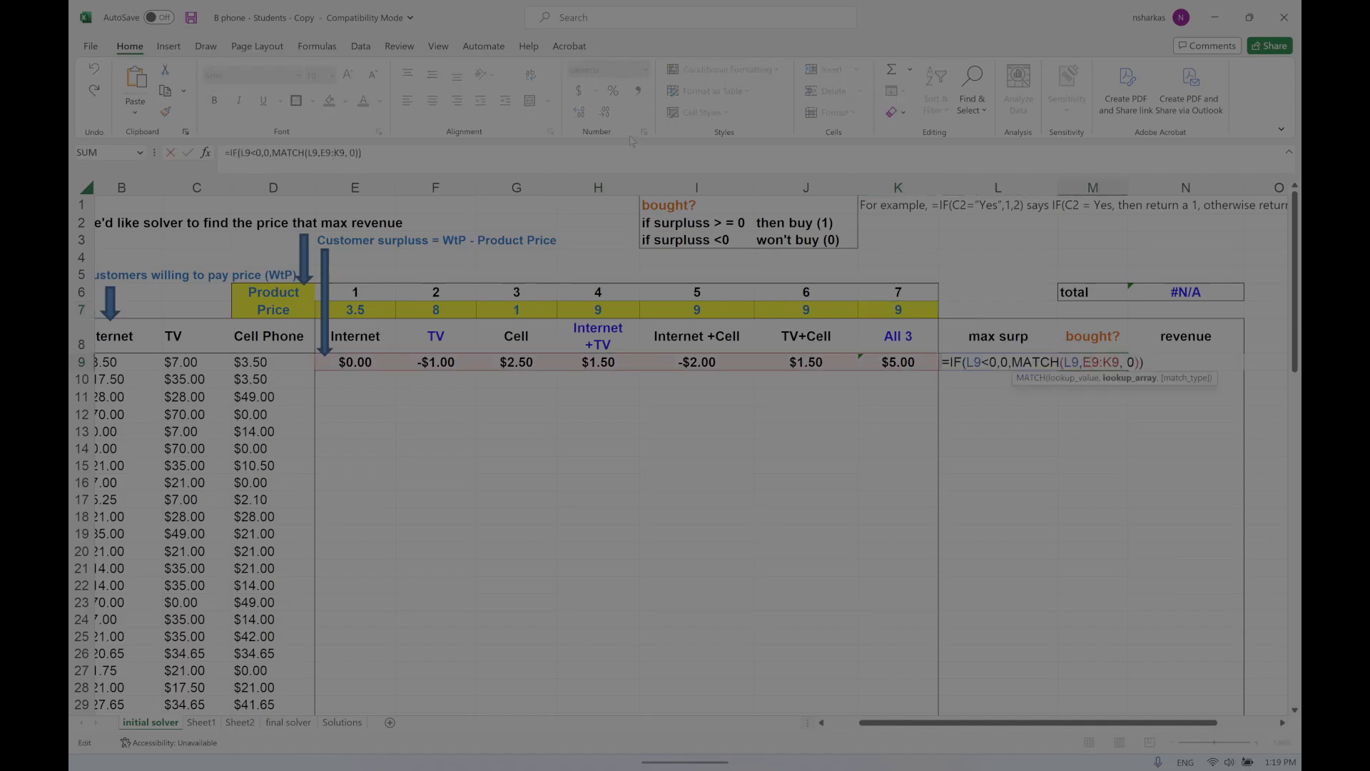
key(ctrl+Return)
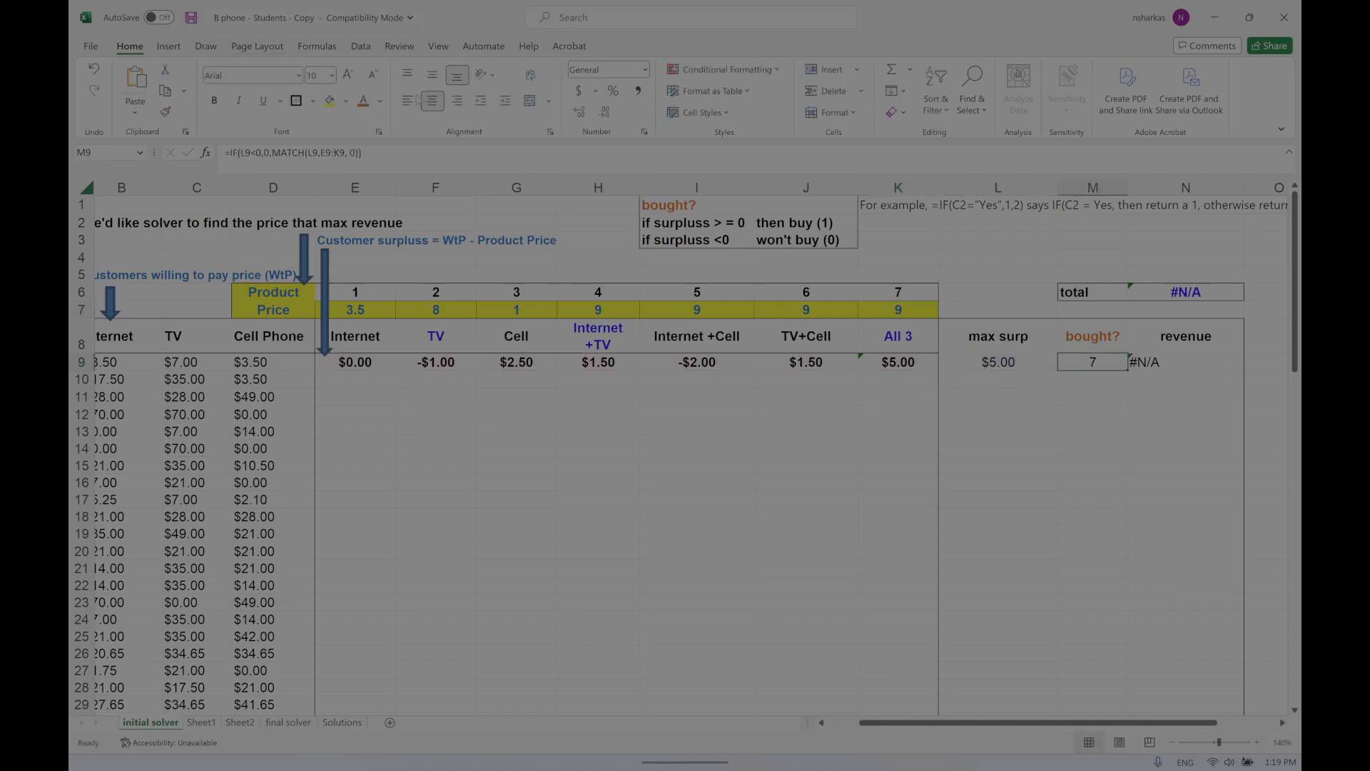
double_click(1065, 362)
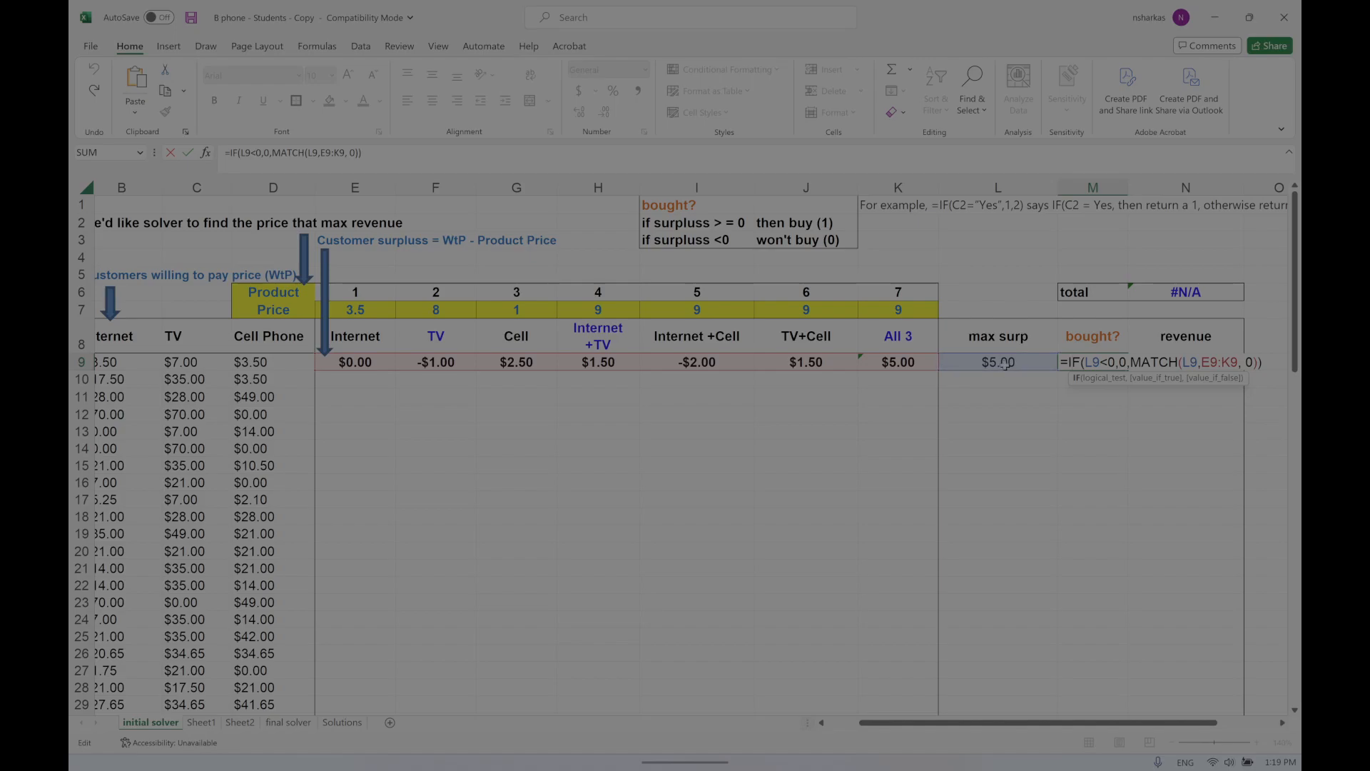
key(ctrl+Return)
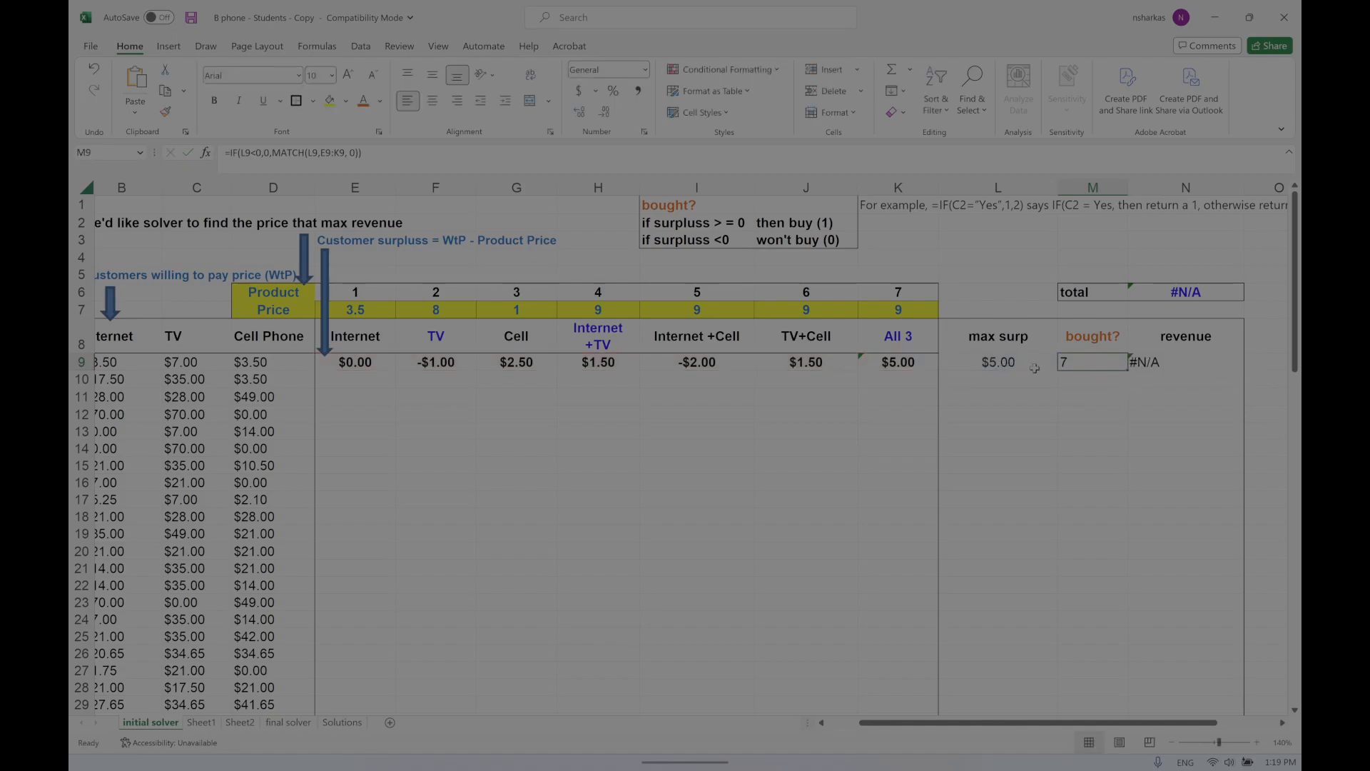
In M9's formula, re-enter MATCH's match type as 0 (Exact match) and recheck the formula.
double_click(1116, 362)
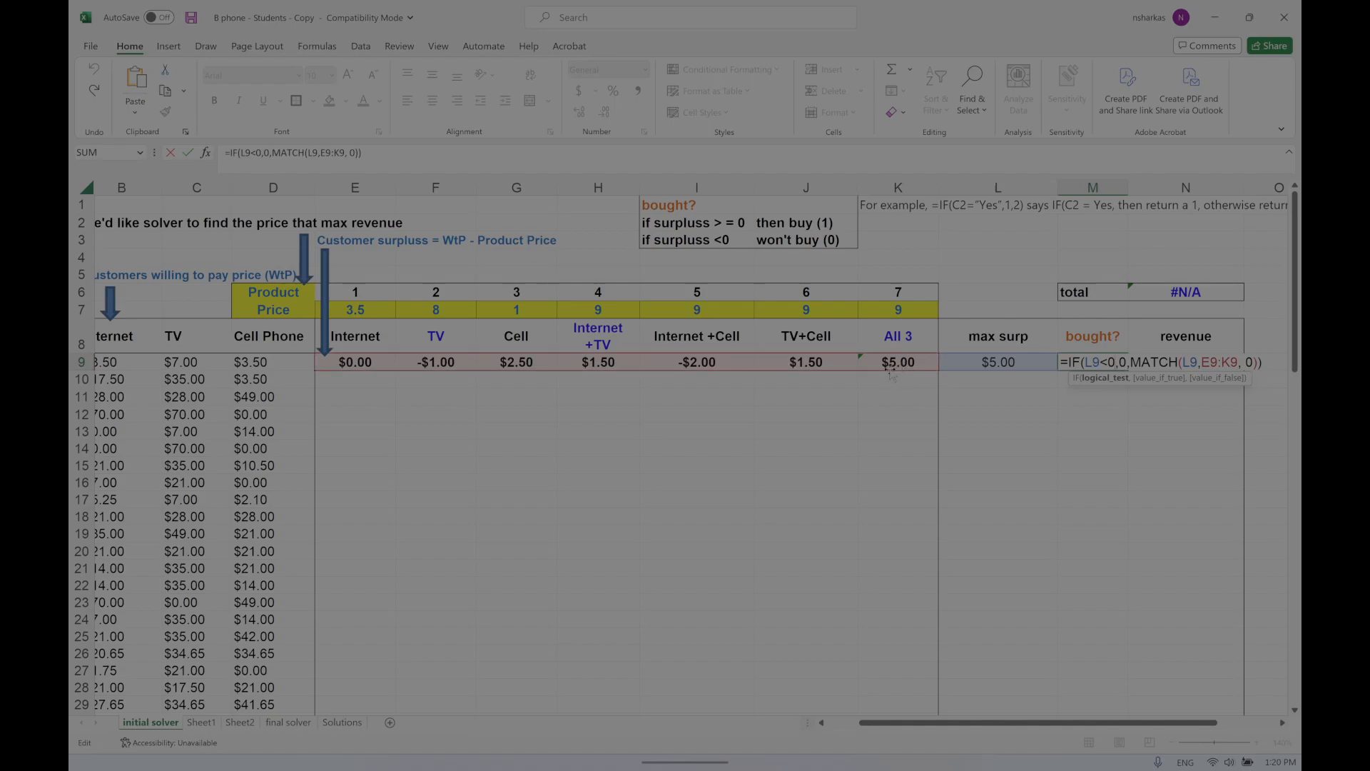
click(1252, 362)
key(BackSpace)
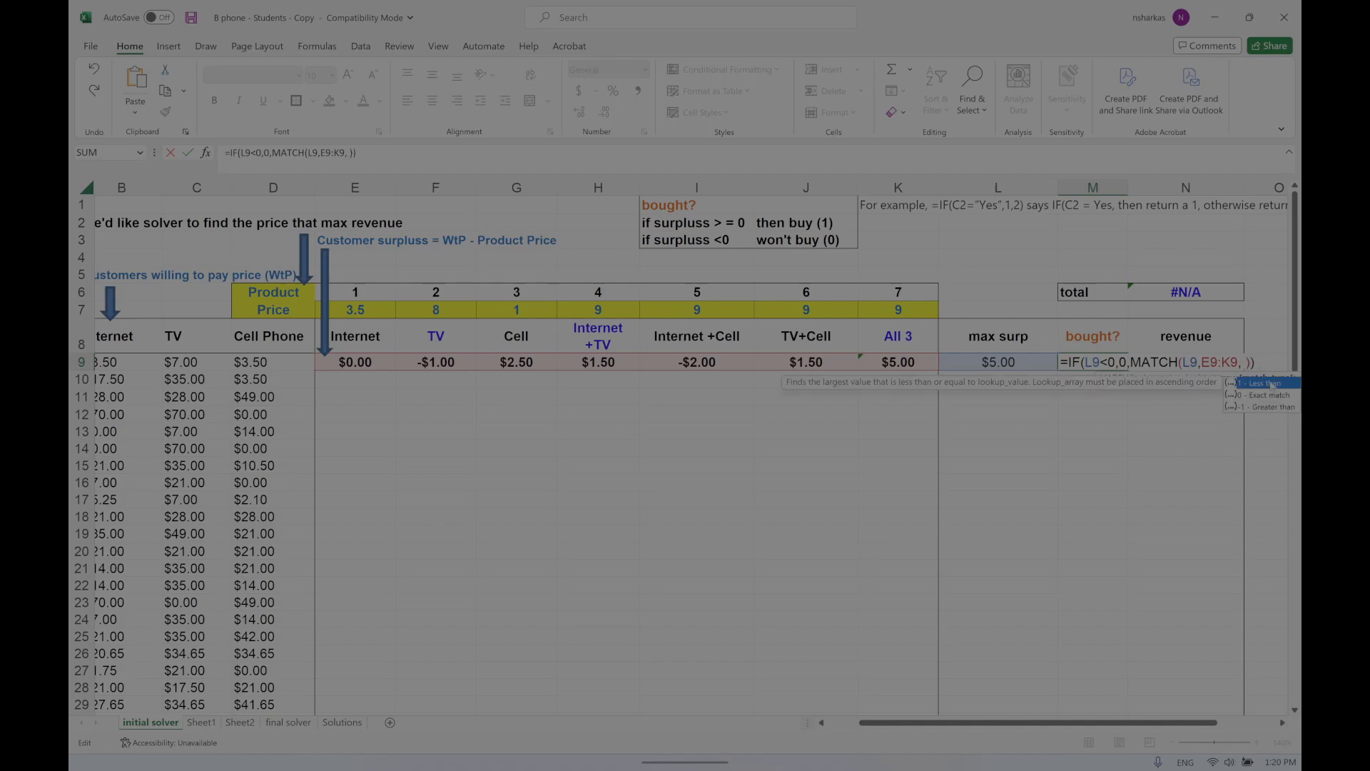
double_click(1257, 396)
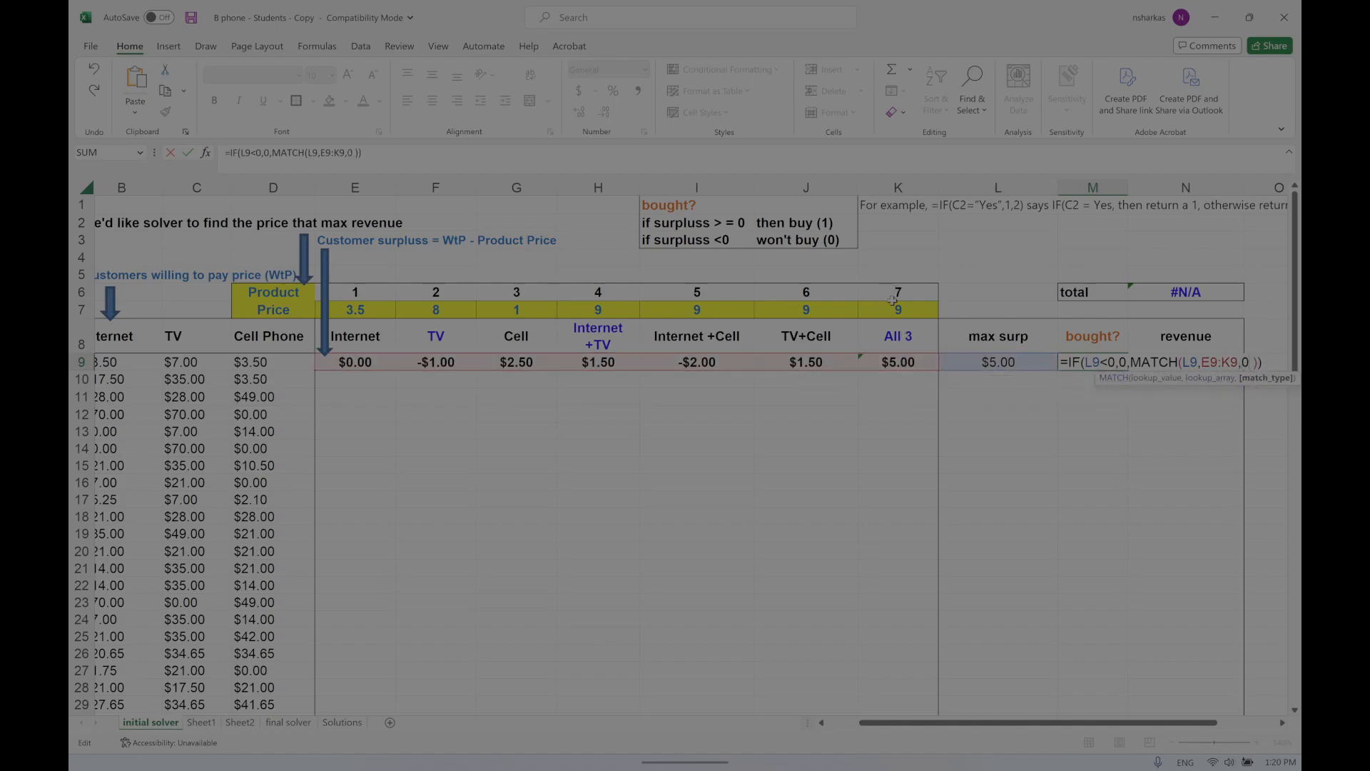
key(Return)
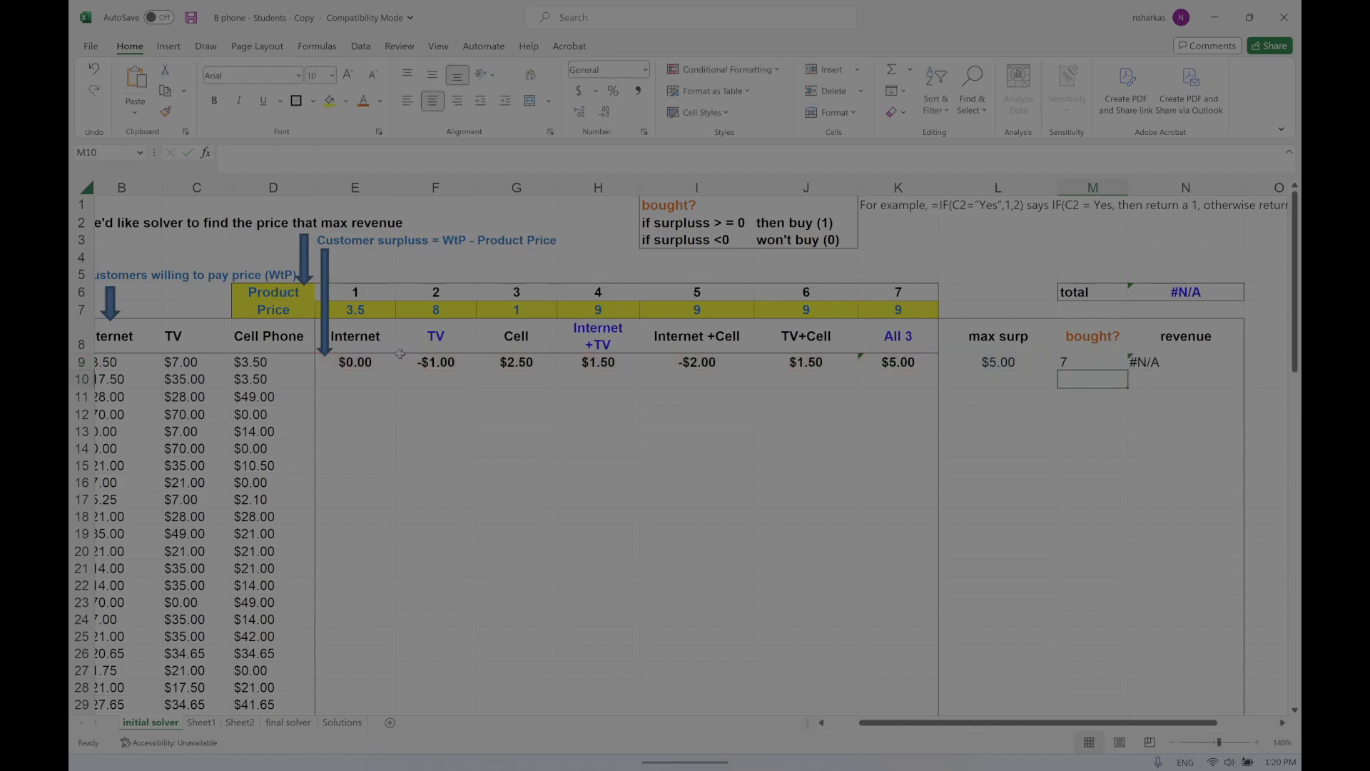
double_click(1071, 365)
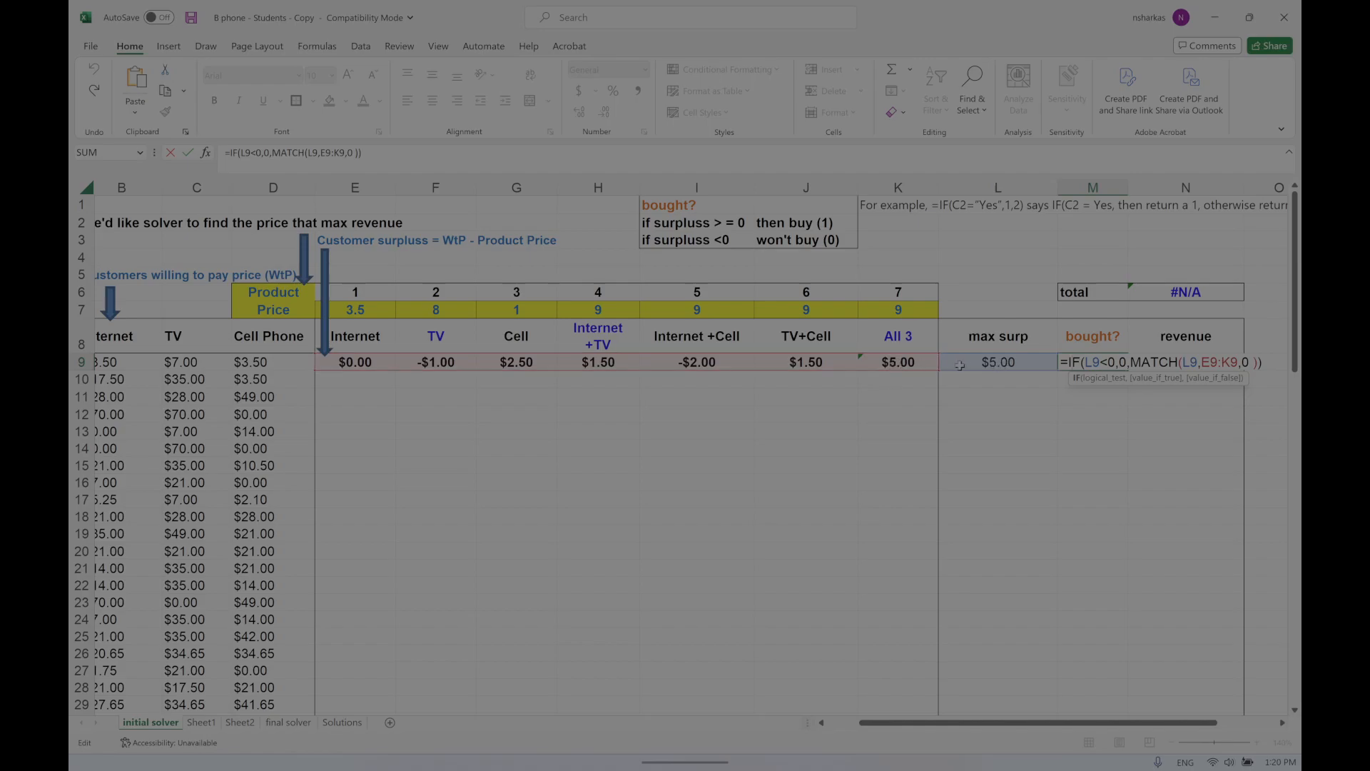
key(Return)
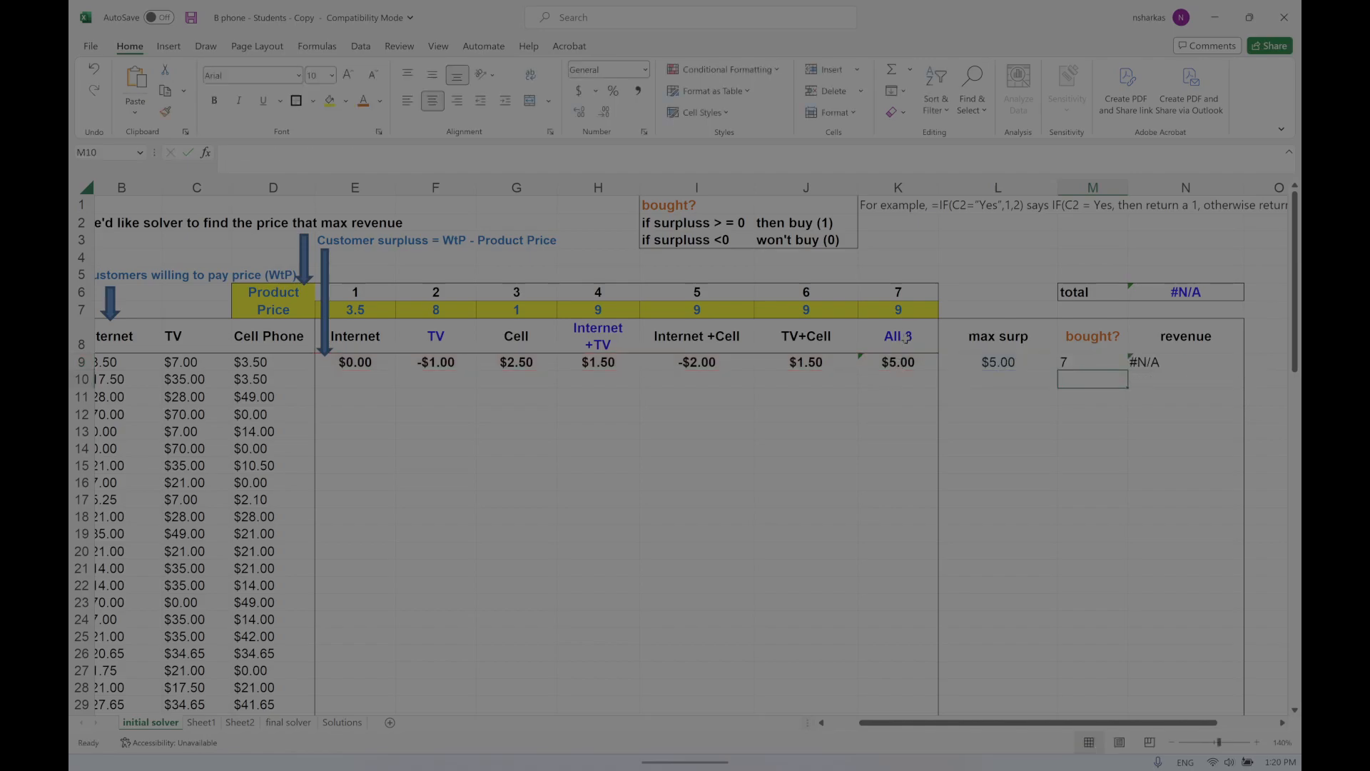
Set the All 3 price in K7 to 16 and check the maximum surplus, Cell surplus and bought? cells.
click(904, 310)
text(16)
key(Return)
click(984, 362)
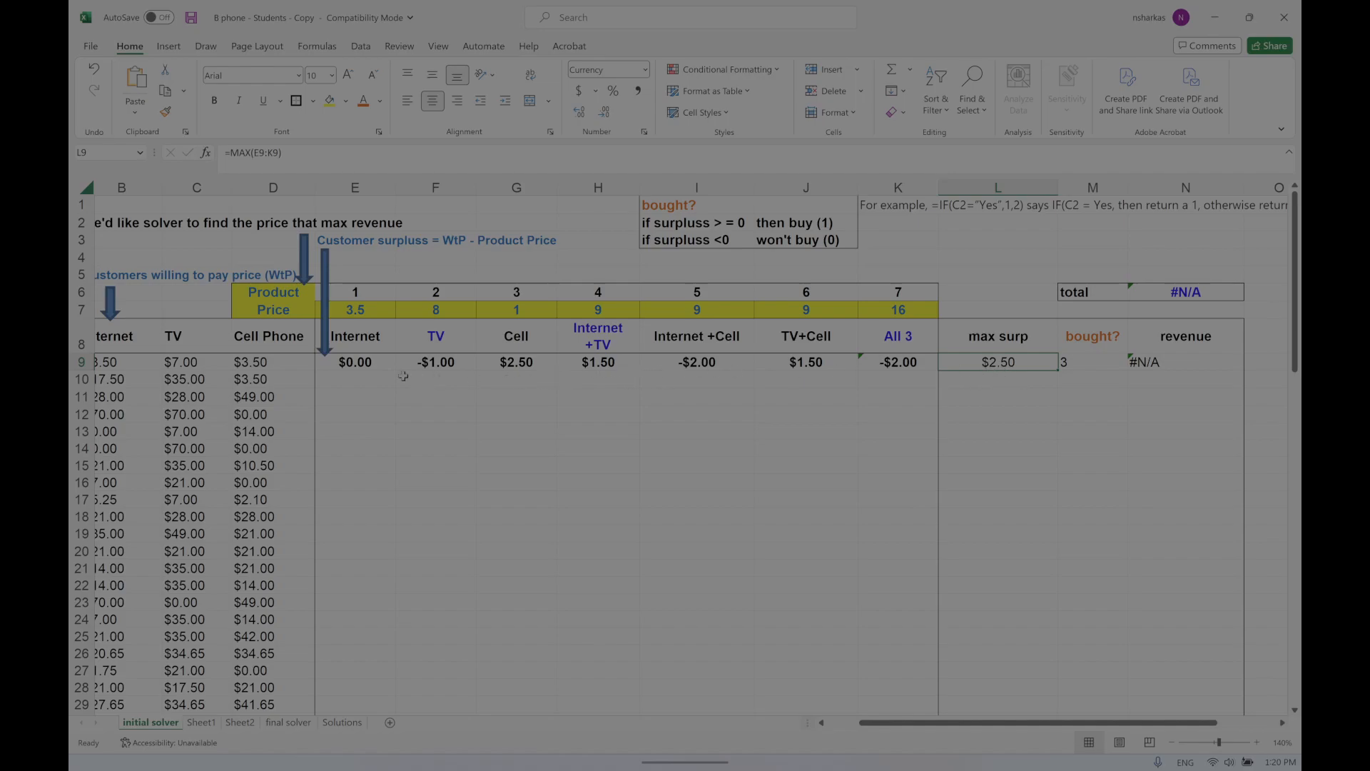
click(524, 363)
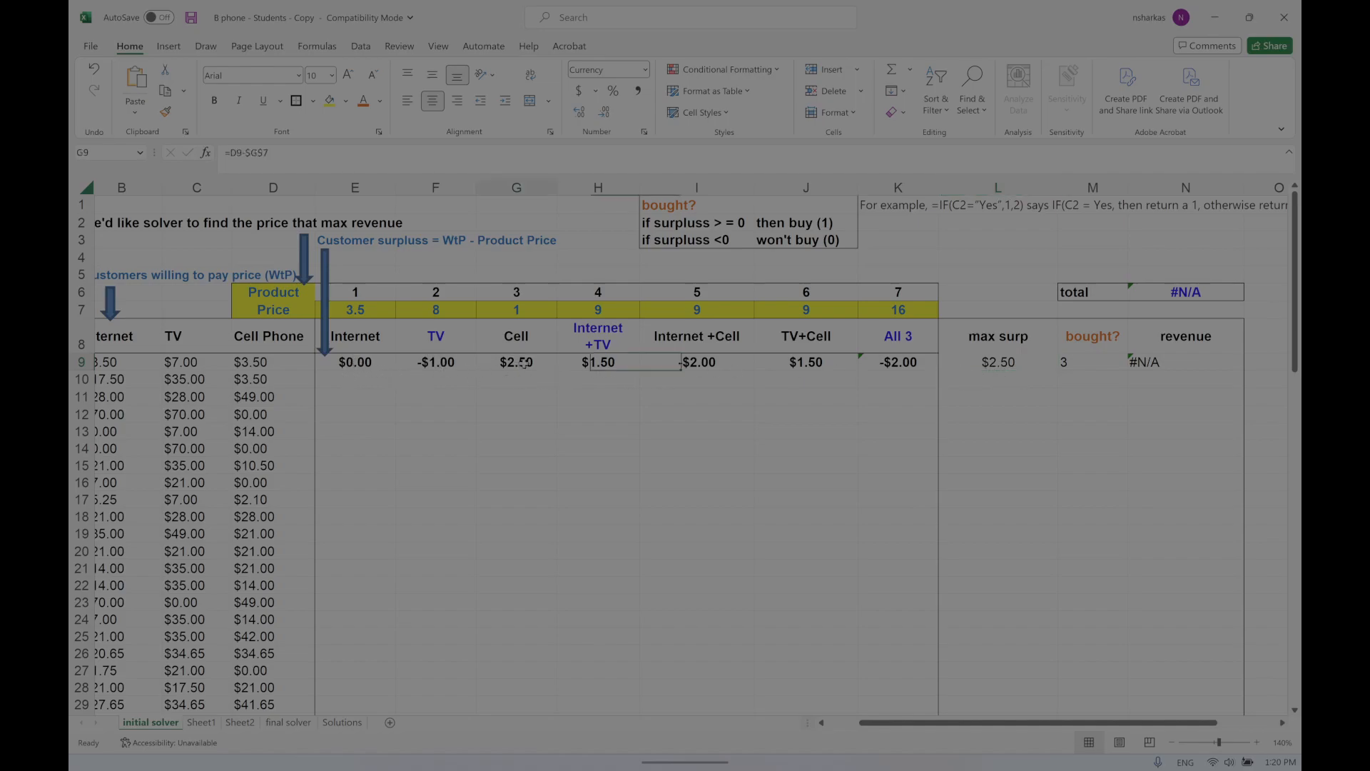
click(1104, 361)
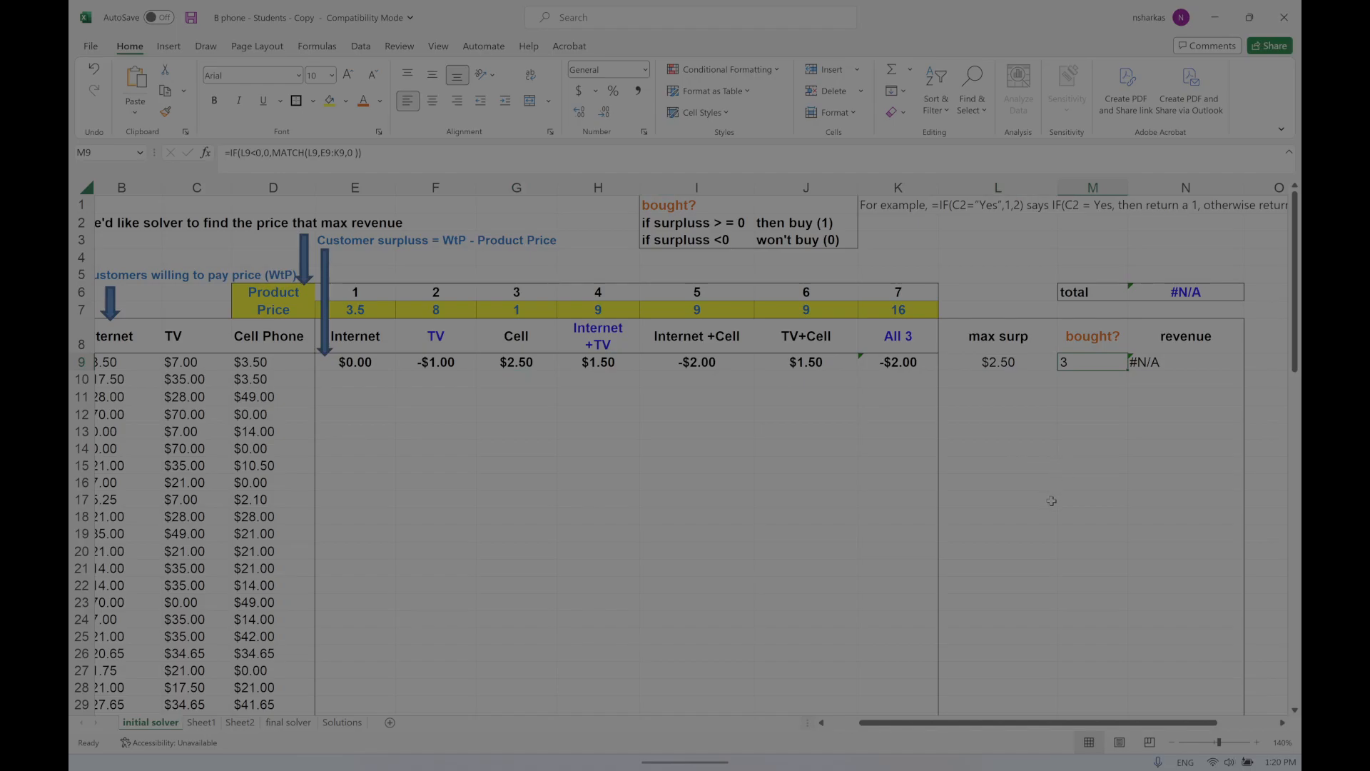
Review the purchase formula in M9, then go through the product numbers and prices in E6:K7.
double_click(1085, 364)
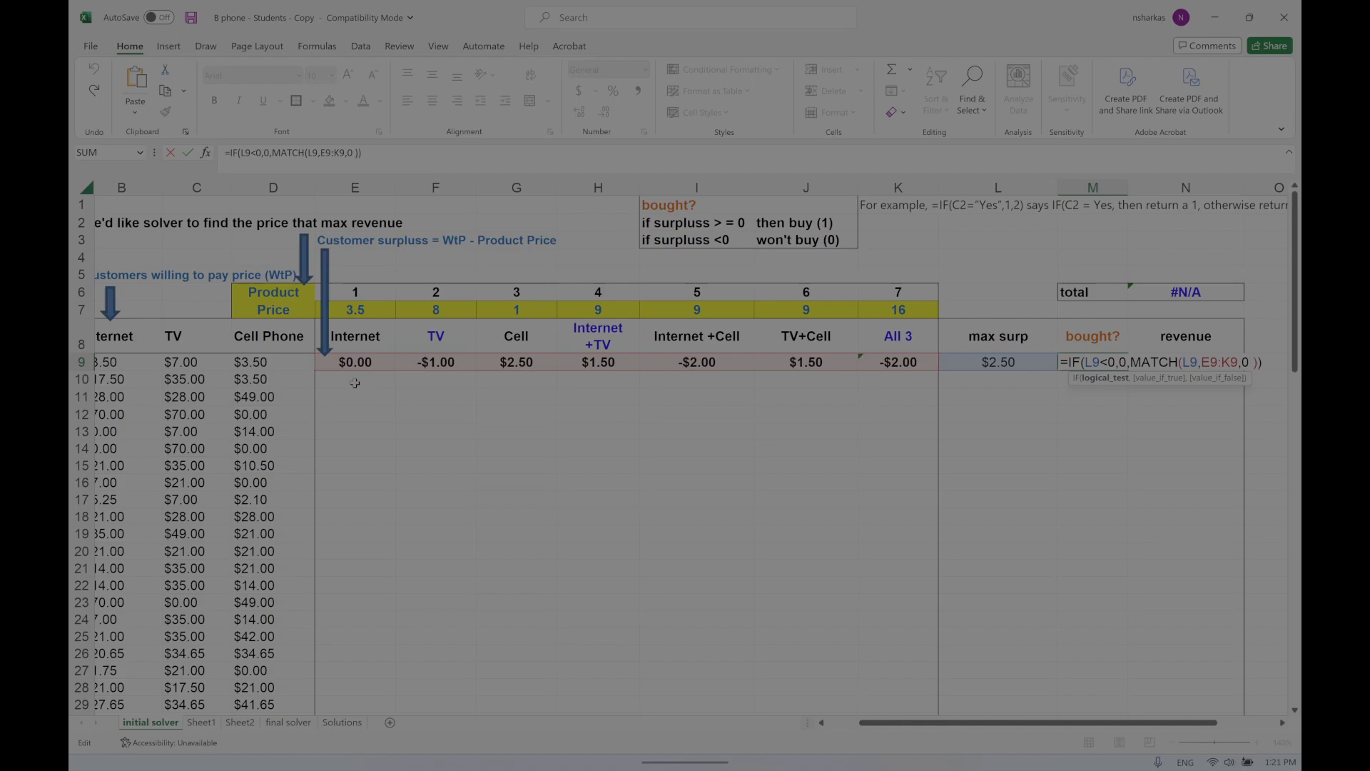
key(ctrl+Return)
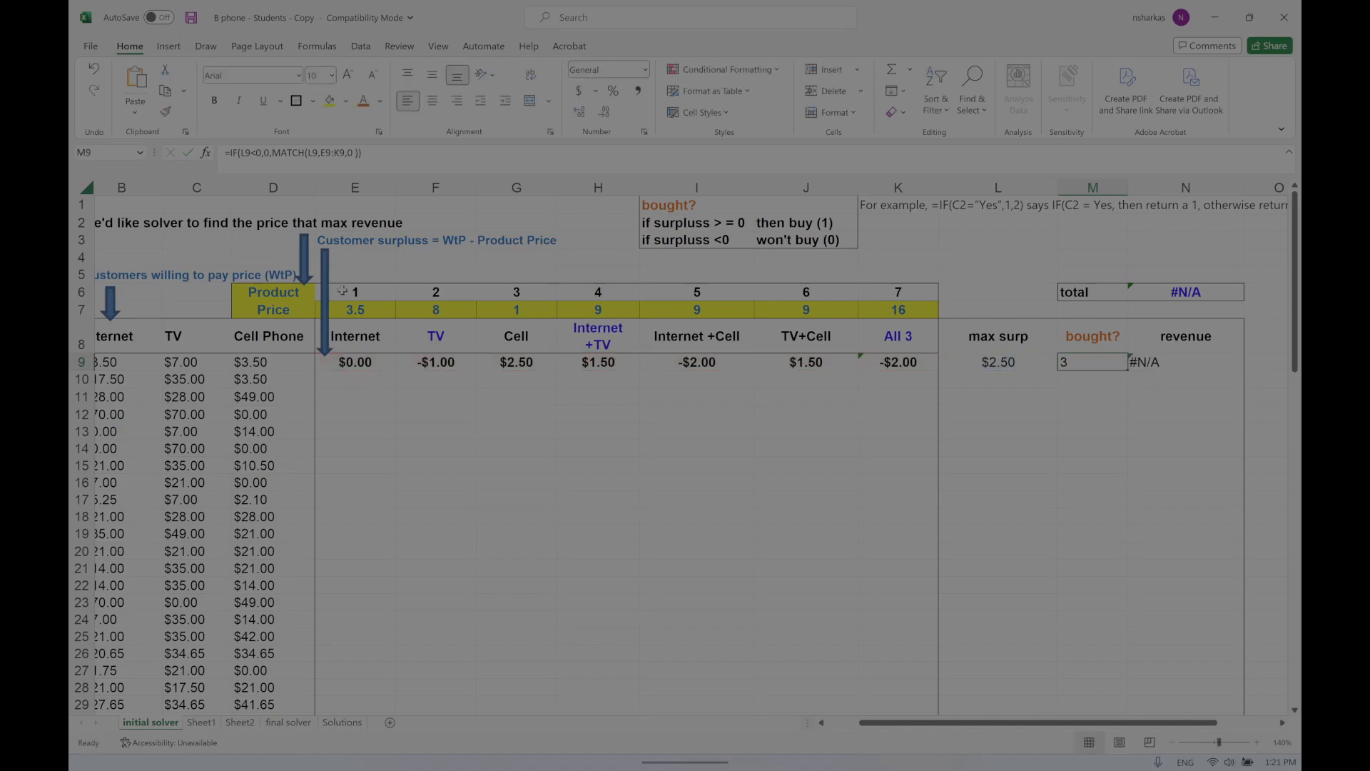
drag(348, 314, 887, 292)
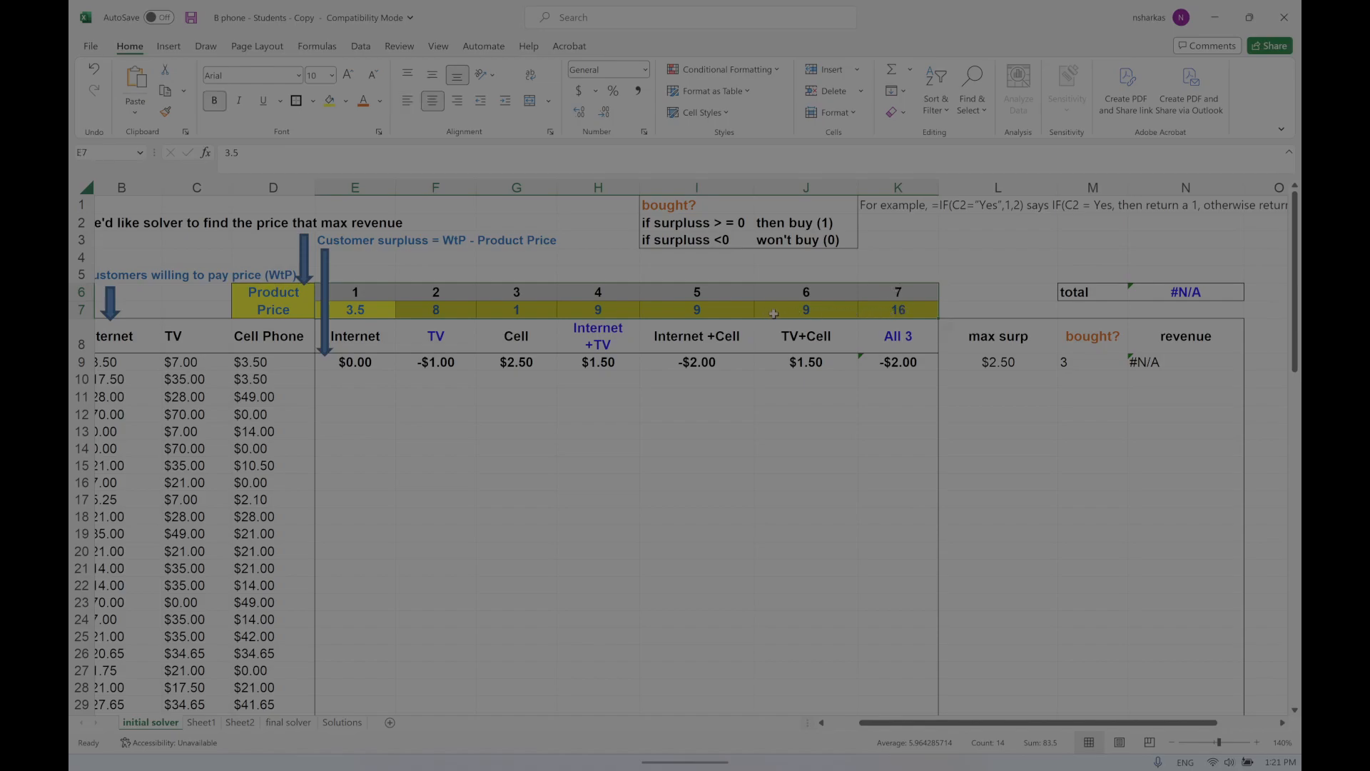
click(368, 293)
click(443, 292)
click(504, 293)
click(598, 292)
click(698, 293)
click(788, 293)
click(872, 293)
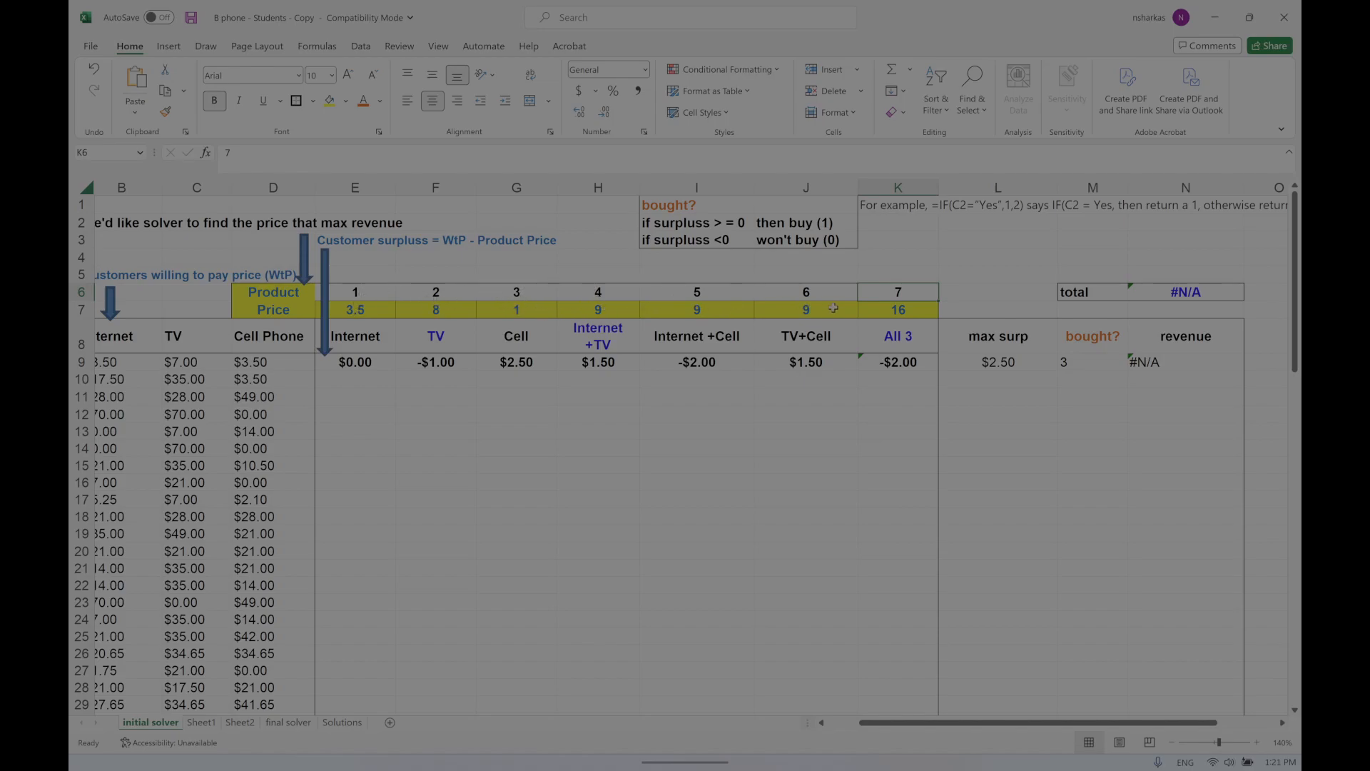
Examine the IF and HLOOKUP revenue formula in N9 and compare it with the purchase formula in M9.
double_click(1172, 362)
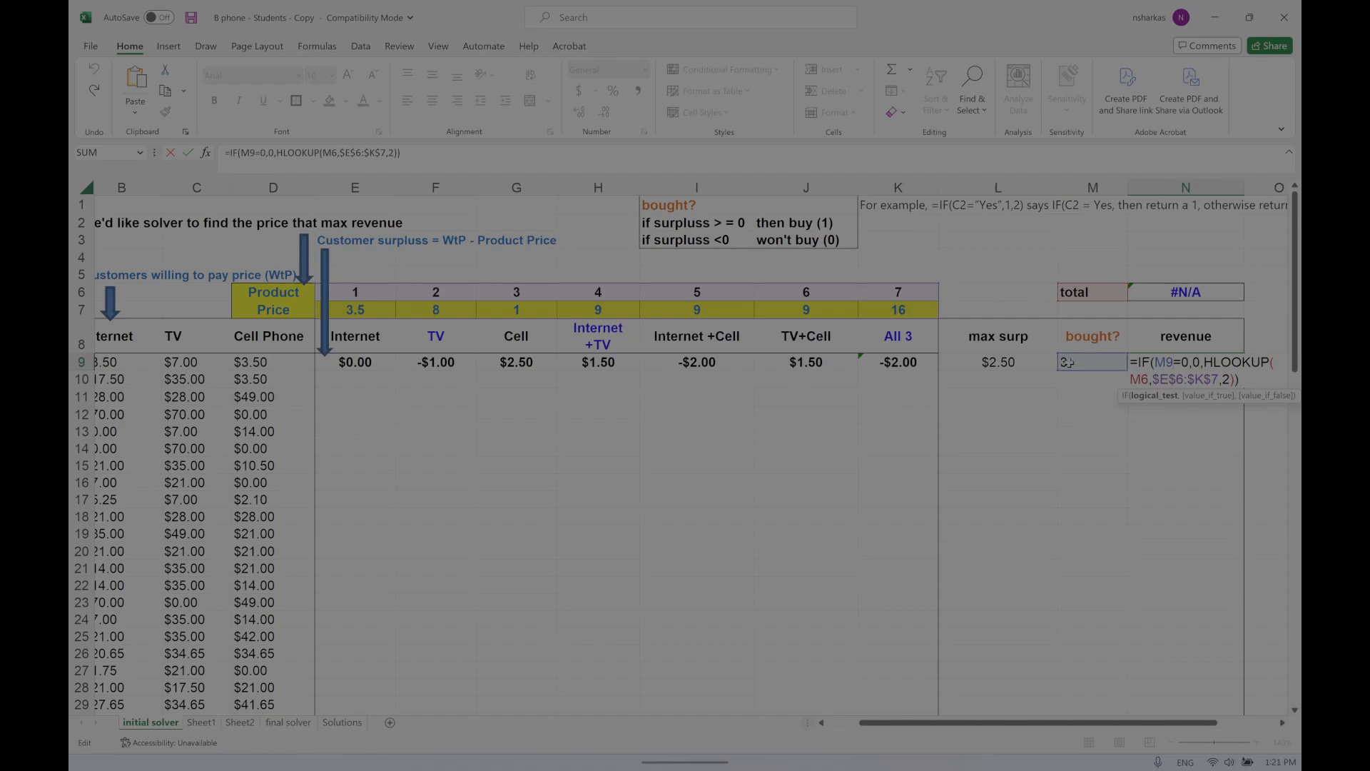
double_click(1078, 363)
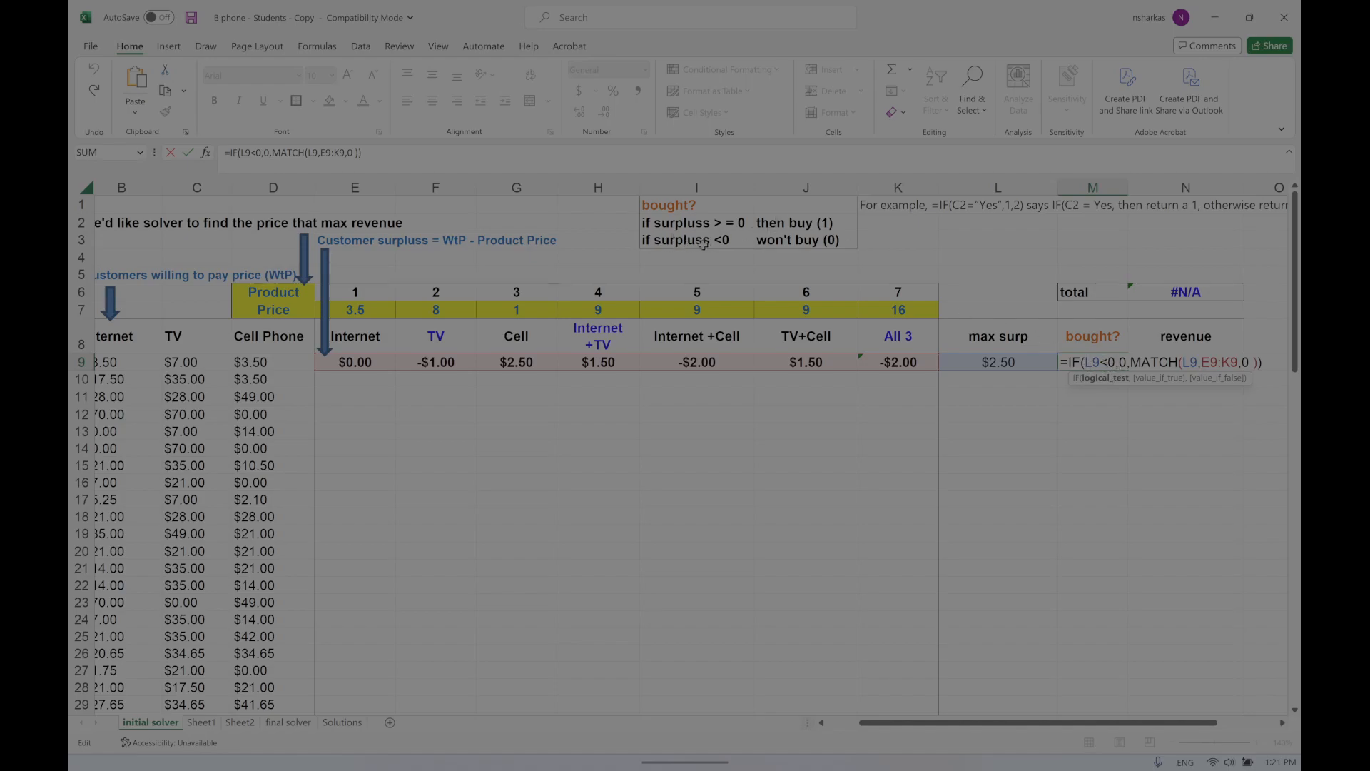
key(ctrl+Return)
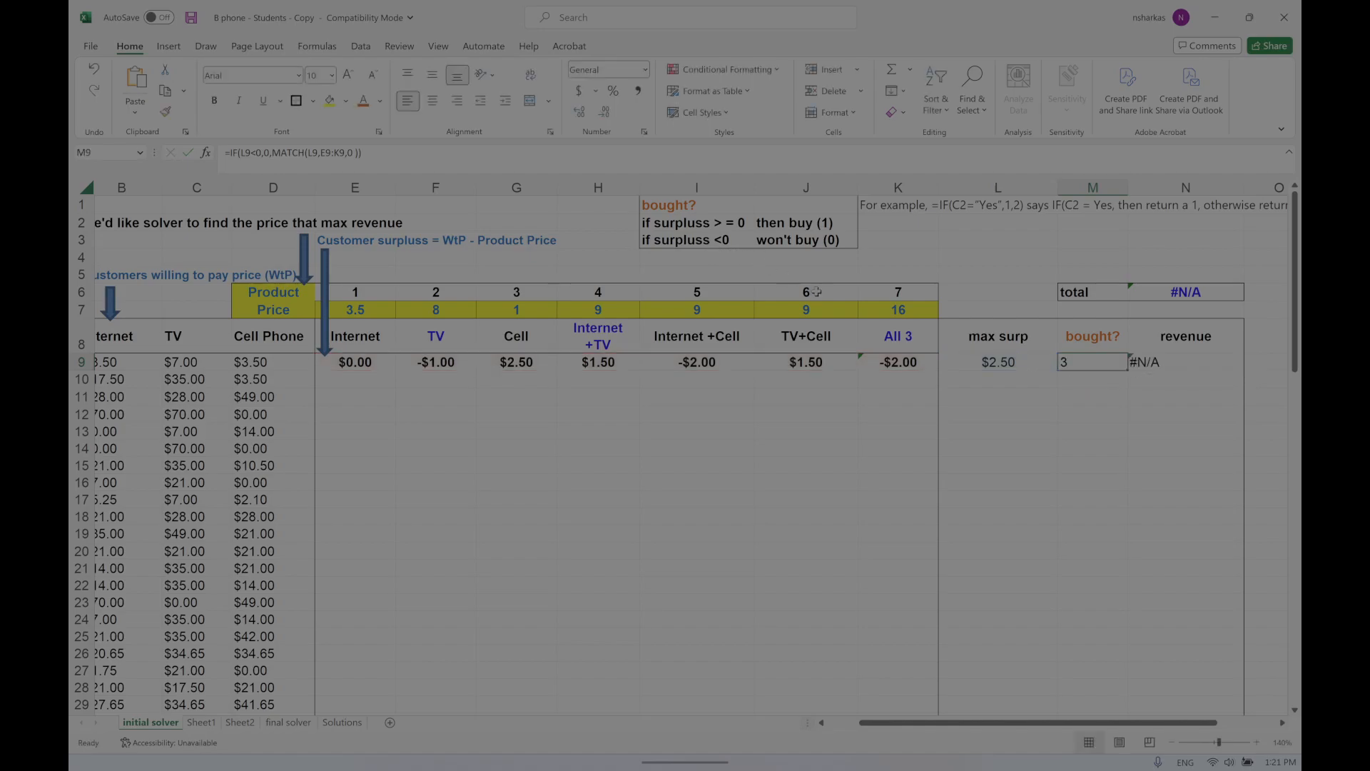
Set the TV+Cell price in J7 to 18, the Internet+Cell price in I7 to 15 and the Internet+TV price in H7 to 13.
click(816, 308)
text(18)
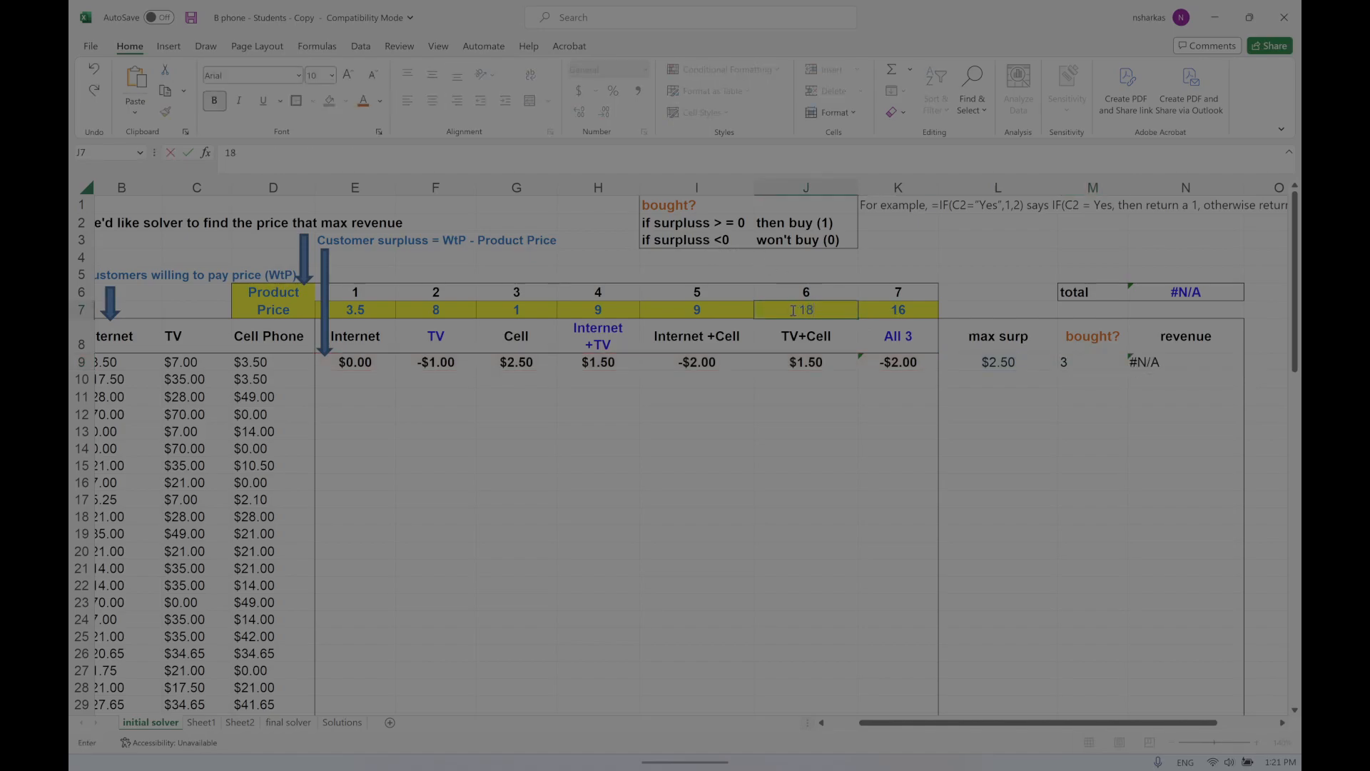
click(717, 308)
text(15)
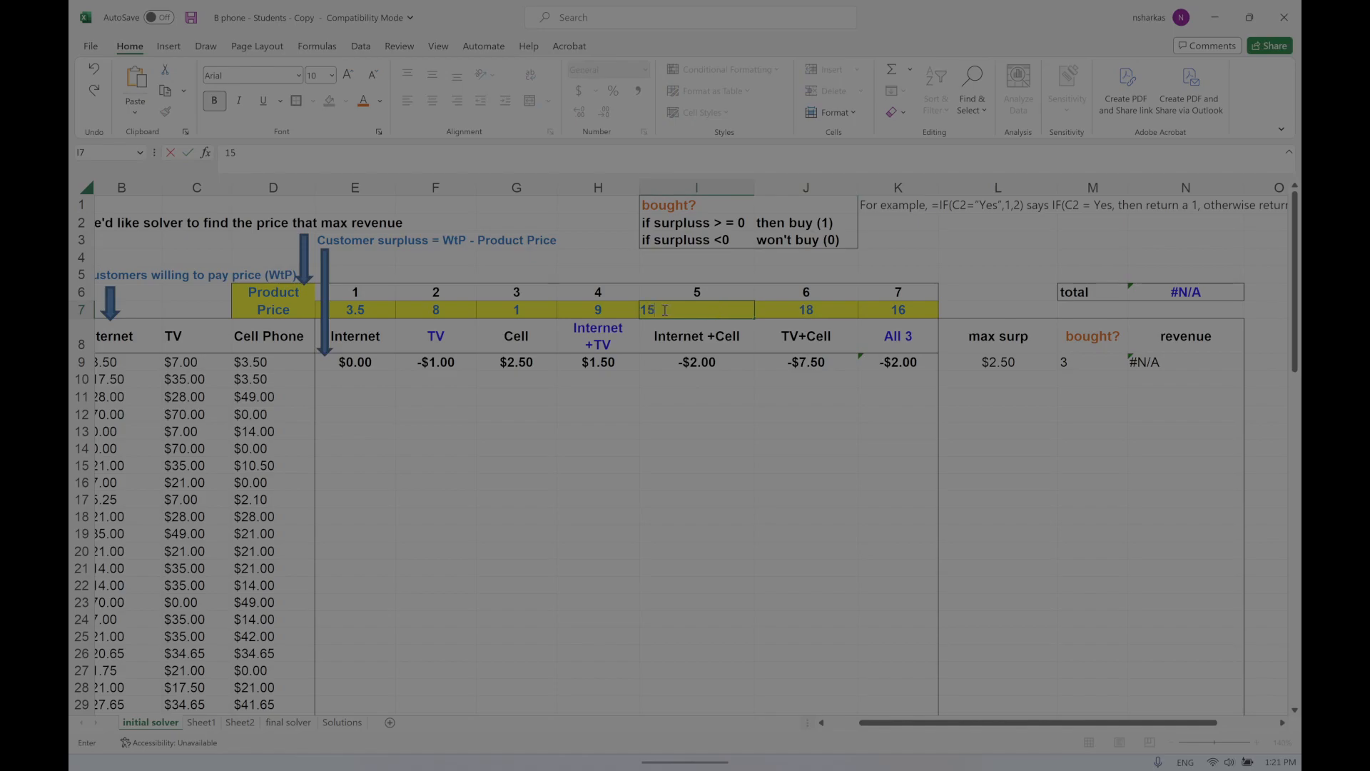
click(604, 309)
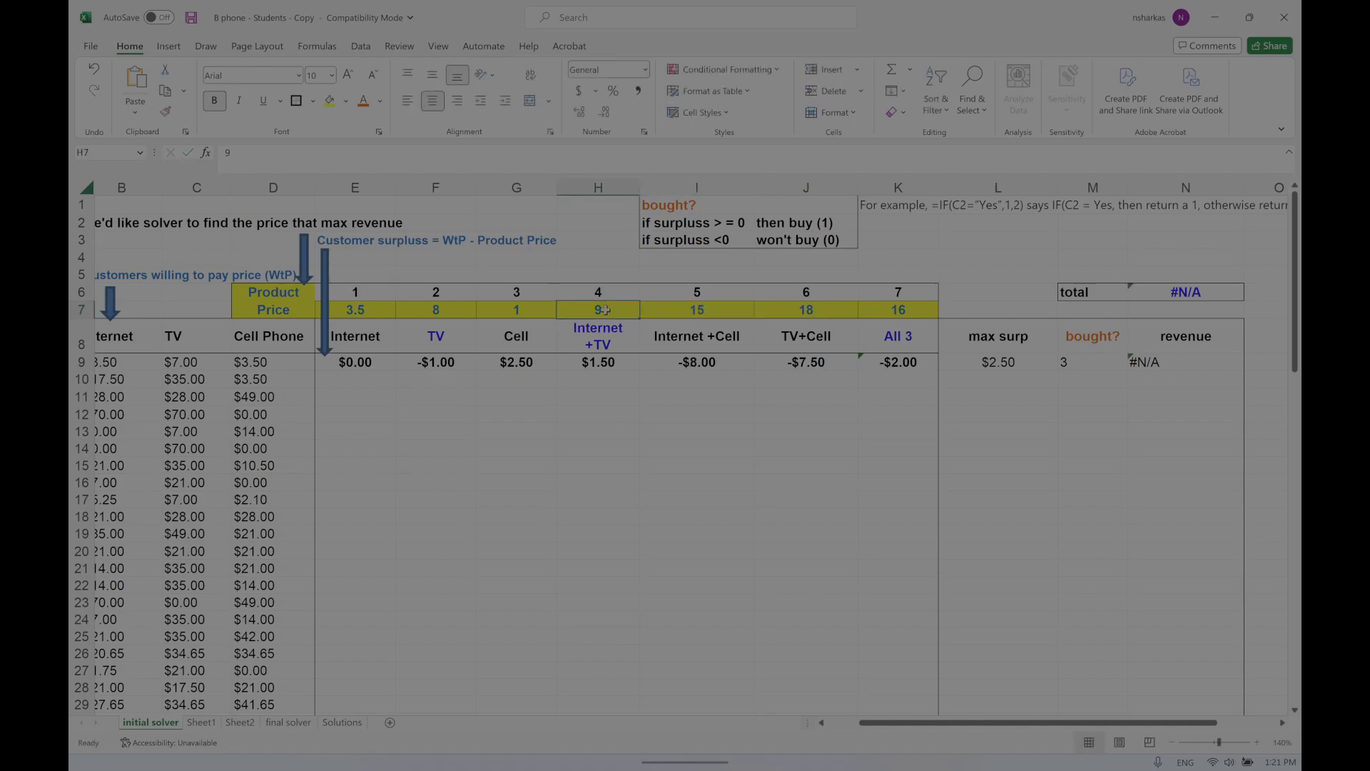
text(13)
Set the Cell price in G7 to 12, the TV price in F7 to 10 and the Internet price in E7 to 10.
click(539, 312)
text(1)
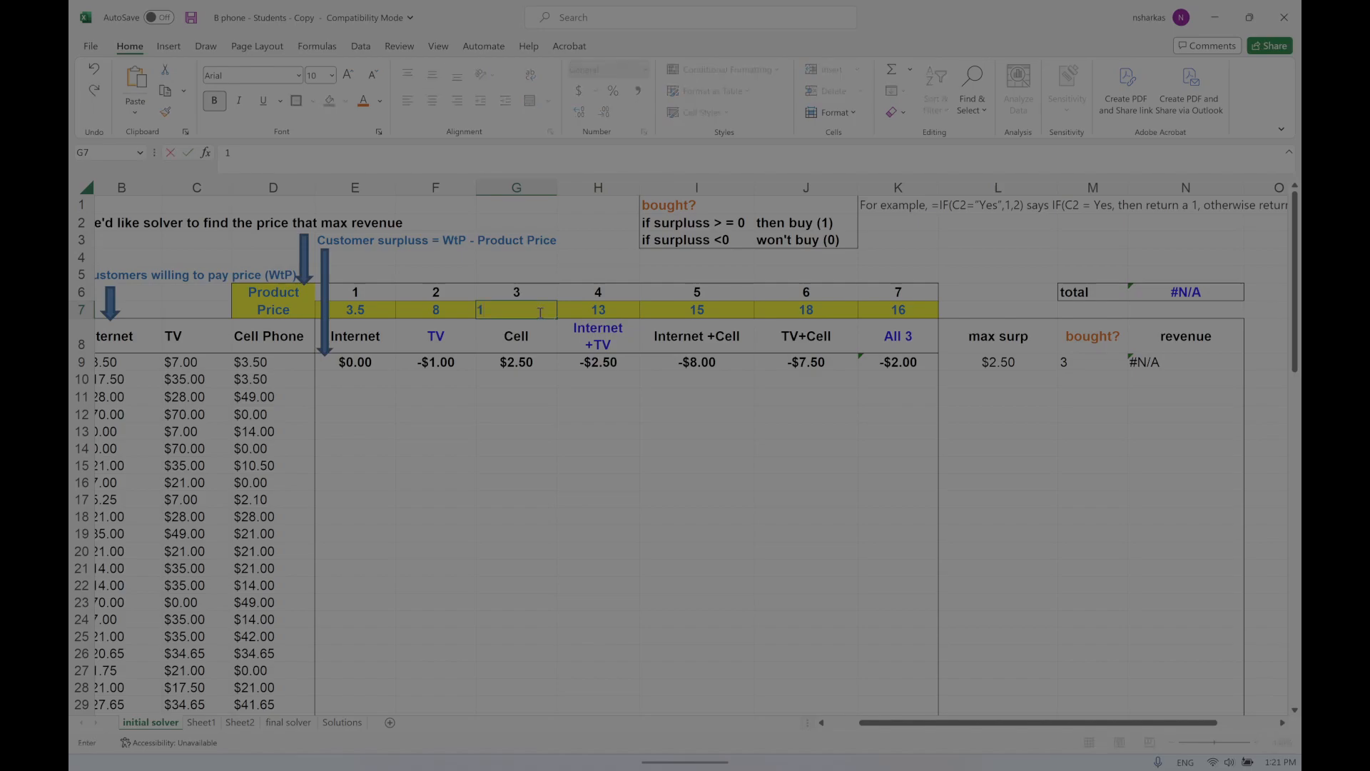
click(436, 312)
text(10)
click(469, 417)
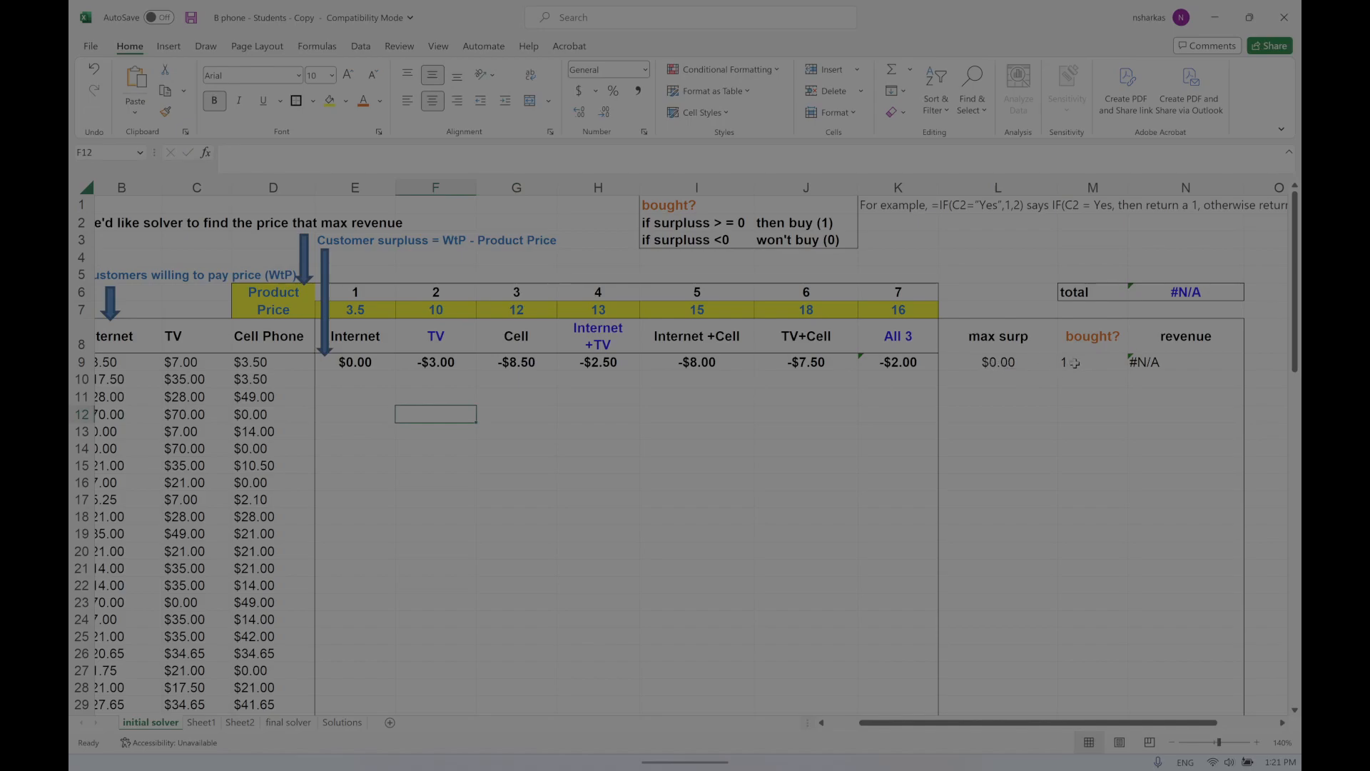
click(374, 316)
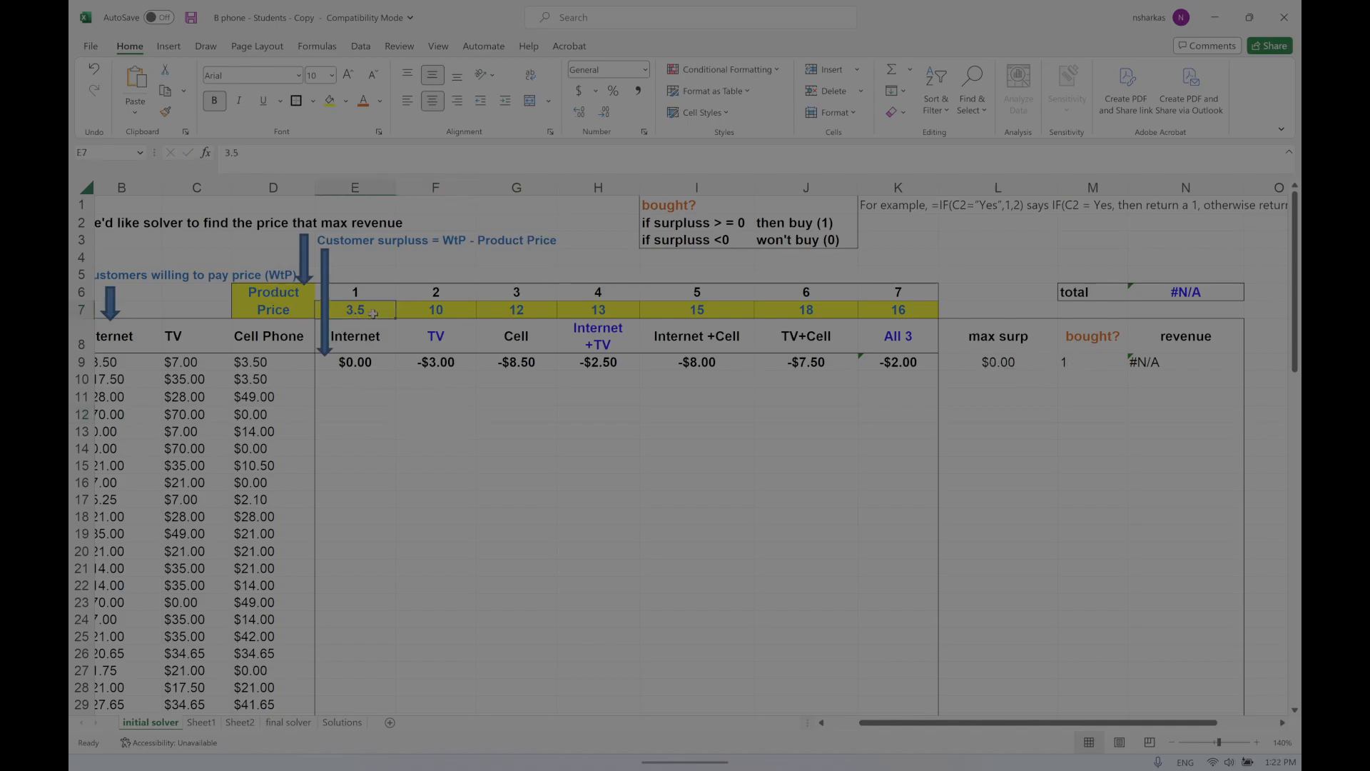
text(10)
click(518, 451)
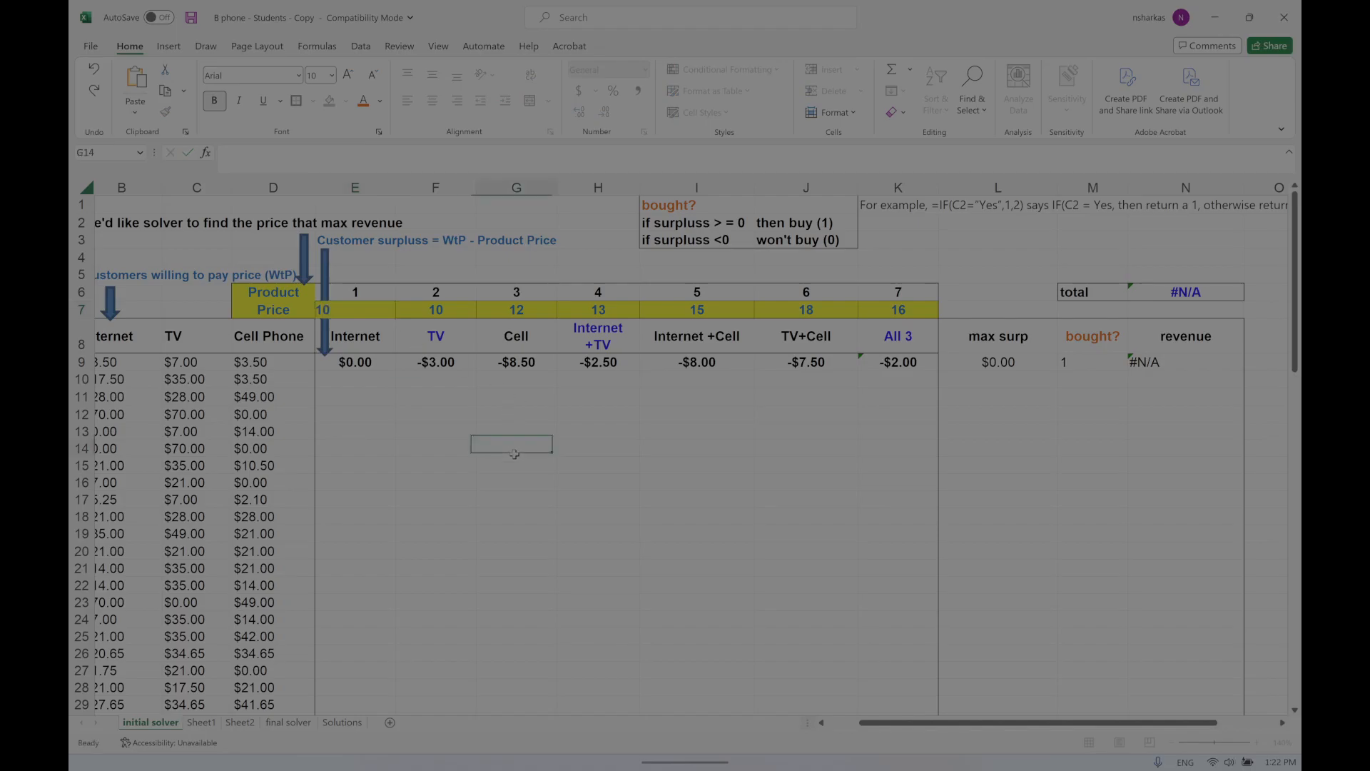
Check the maximum surplus in L9 and review how the IF/MATCH purchase formula in M9 handles it.
double_click(997, 361)
key(Escape)
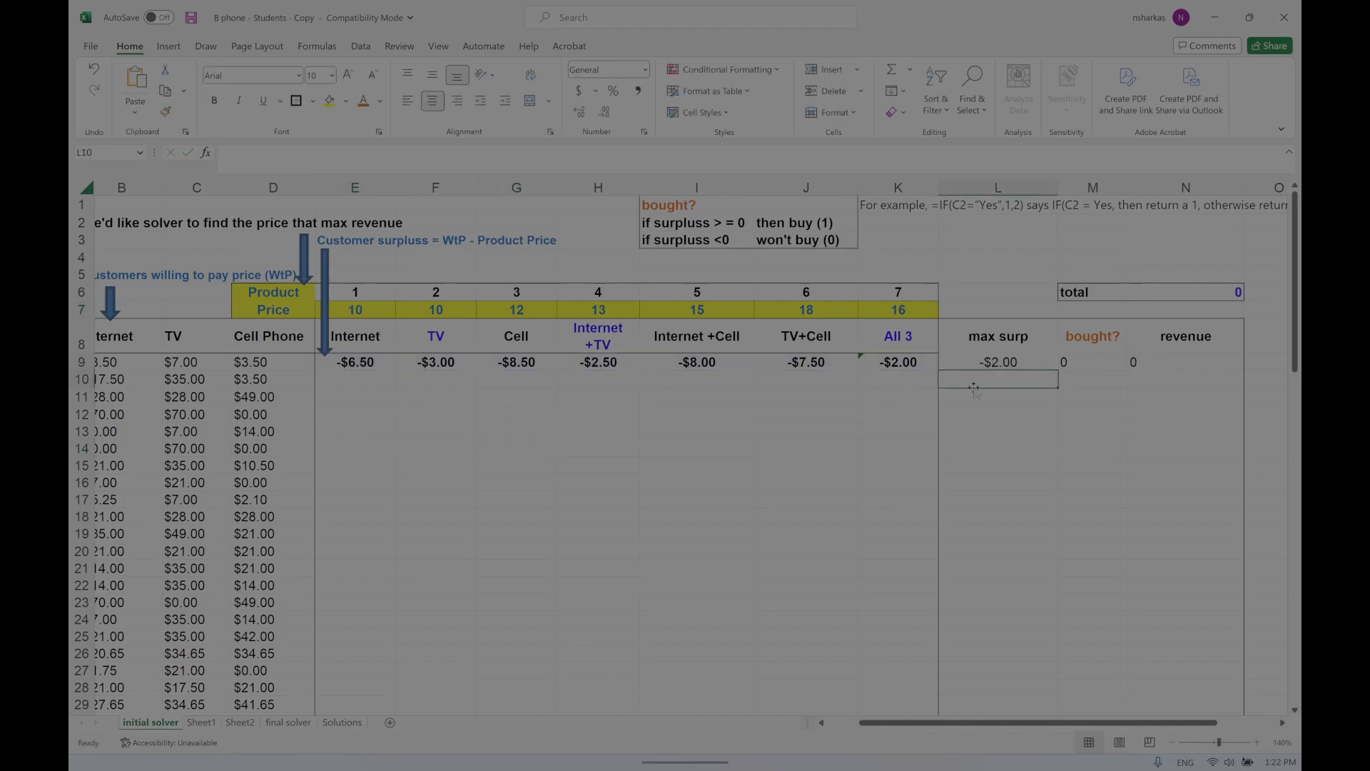
double_click(1088, 362)
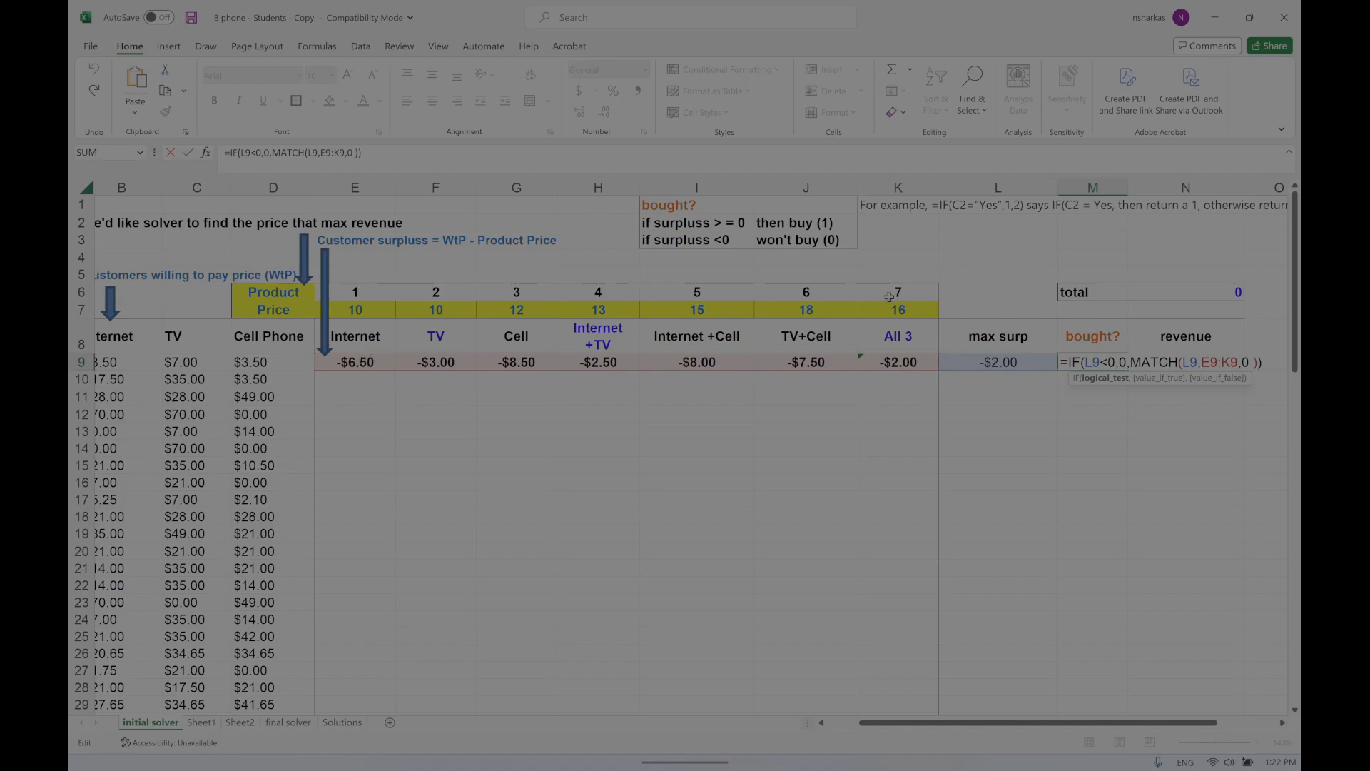
key(Return)
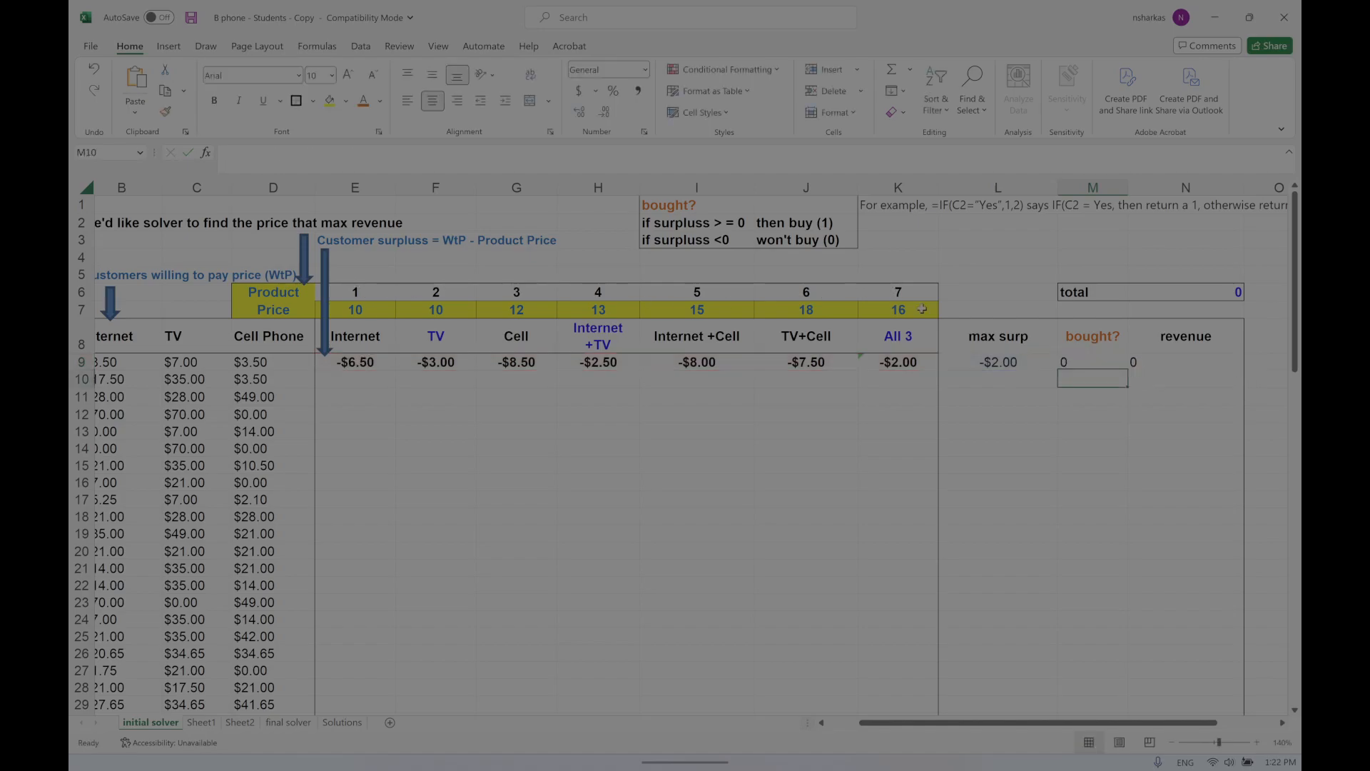
click(1067, 364)
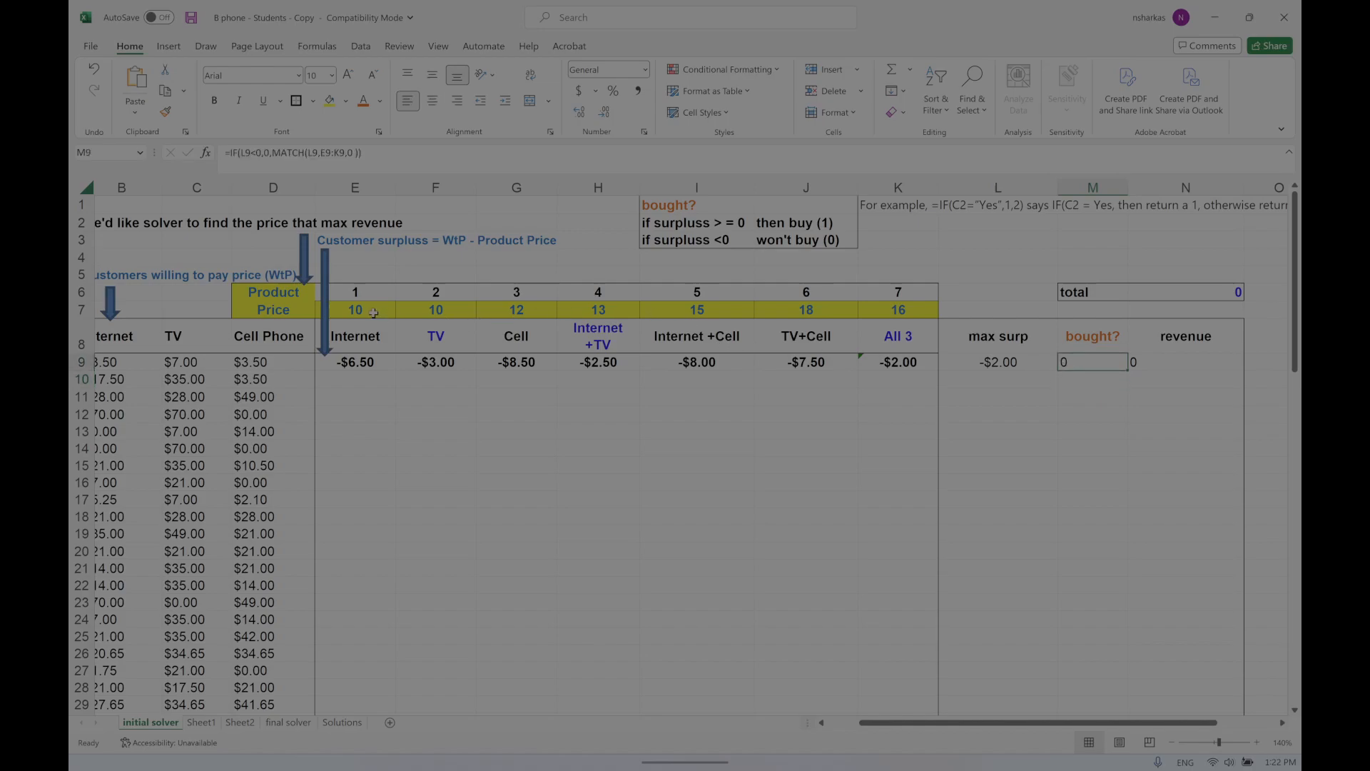
Set the All 3 price in K7 to 10 and review the IF/HLOOKUP revenue formula in N9.
click(891, 312)
text(10)
key(Return)
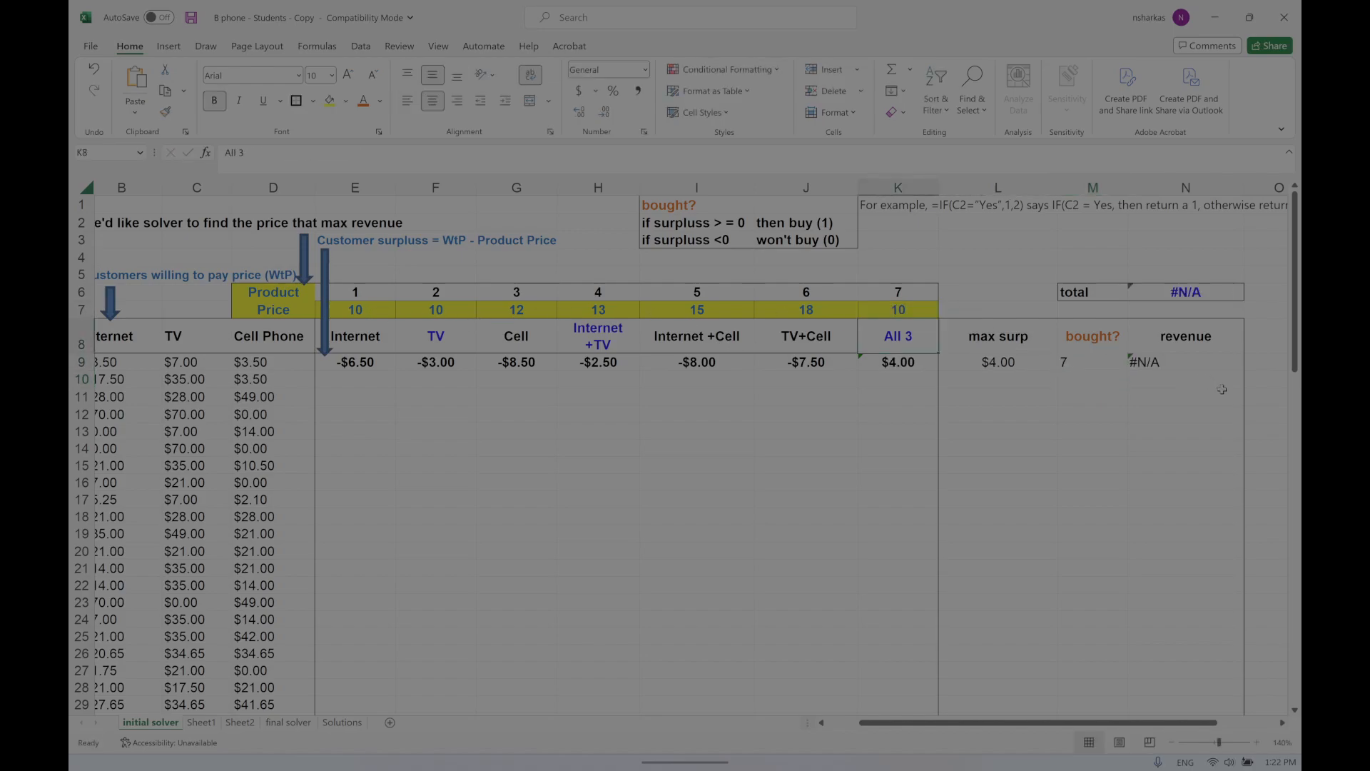
double_click(1137, 361)
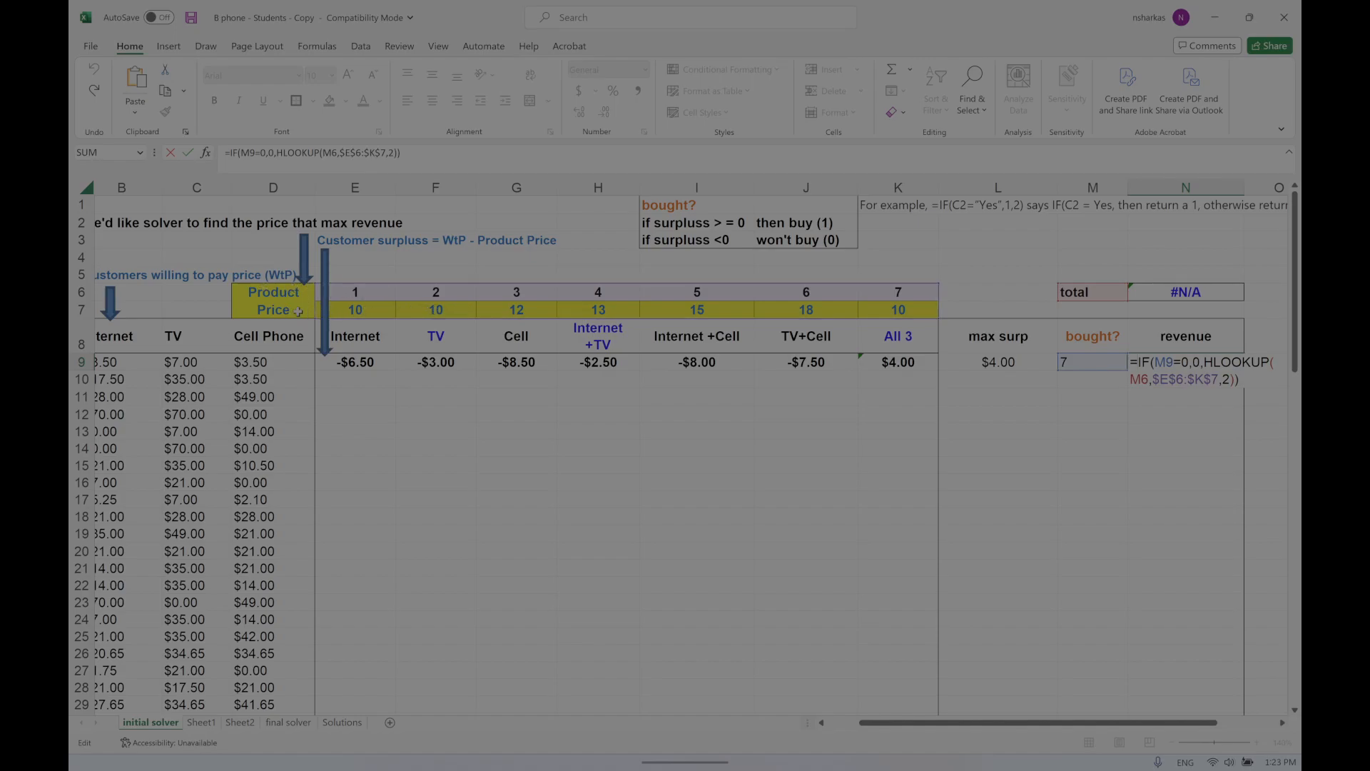
key(Escape)
Relabel the product number row in D6 as "index" and re-enter "Price" as the label in D7.
click(267, 294)
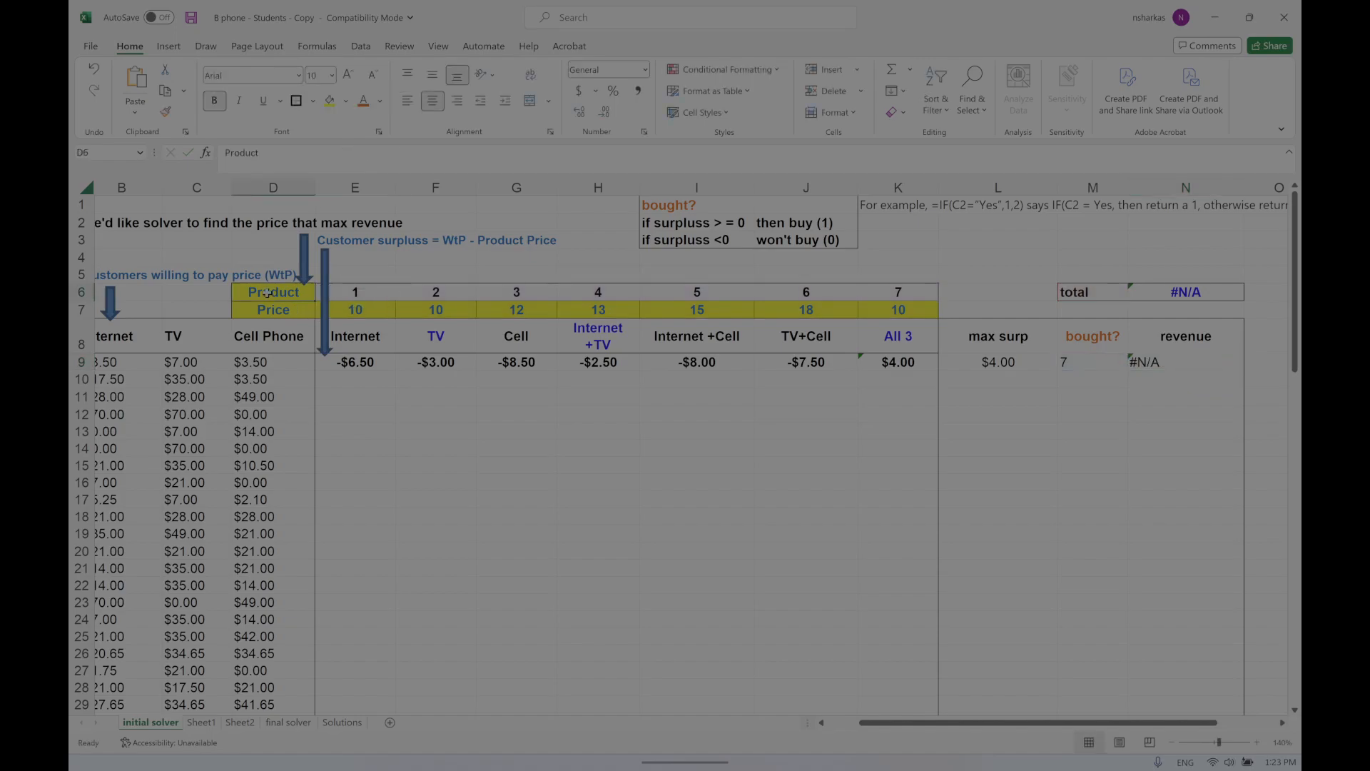
text(indexx)
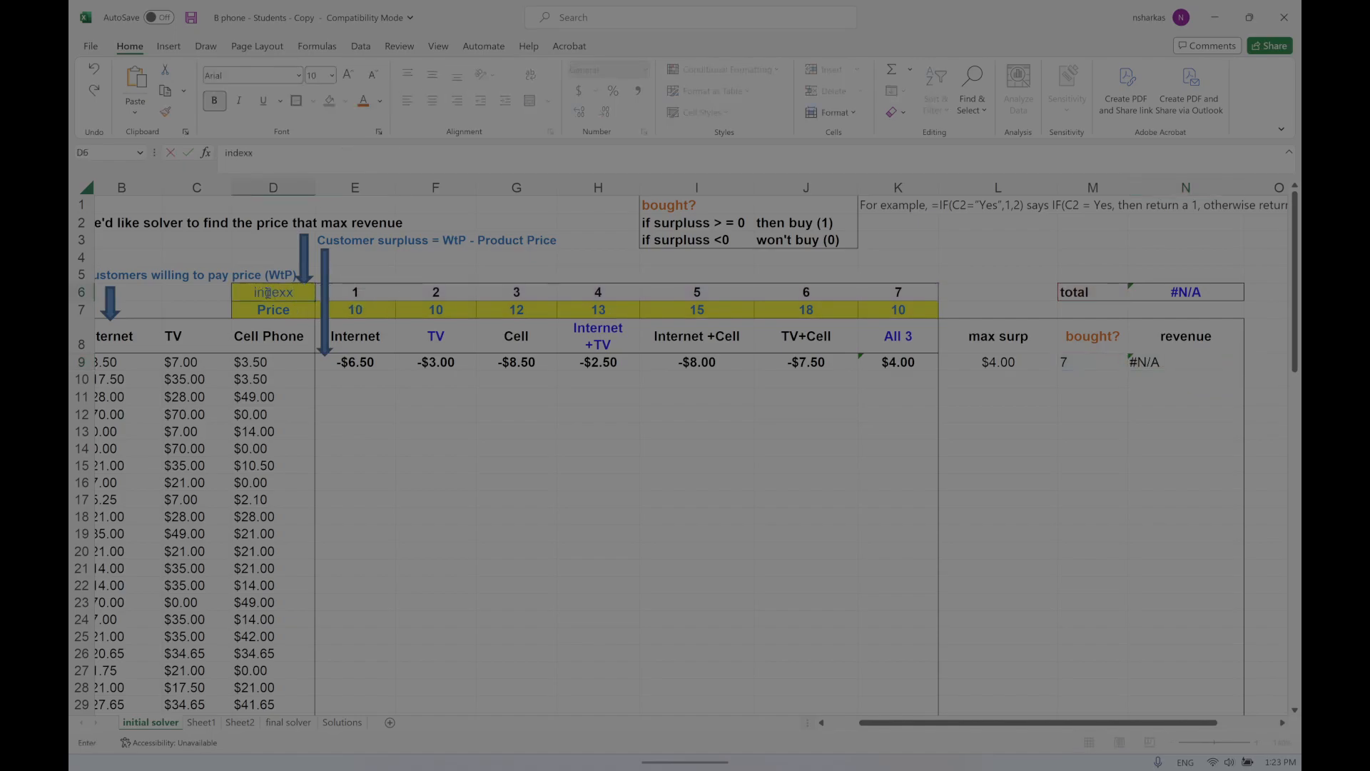
key(BackSpace)
key(Left)
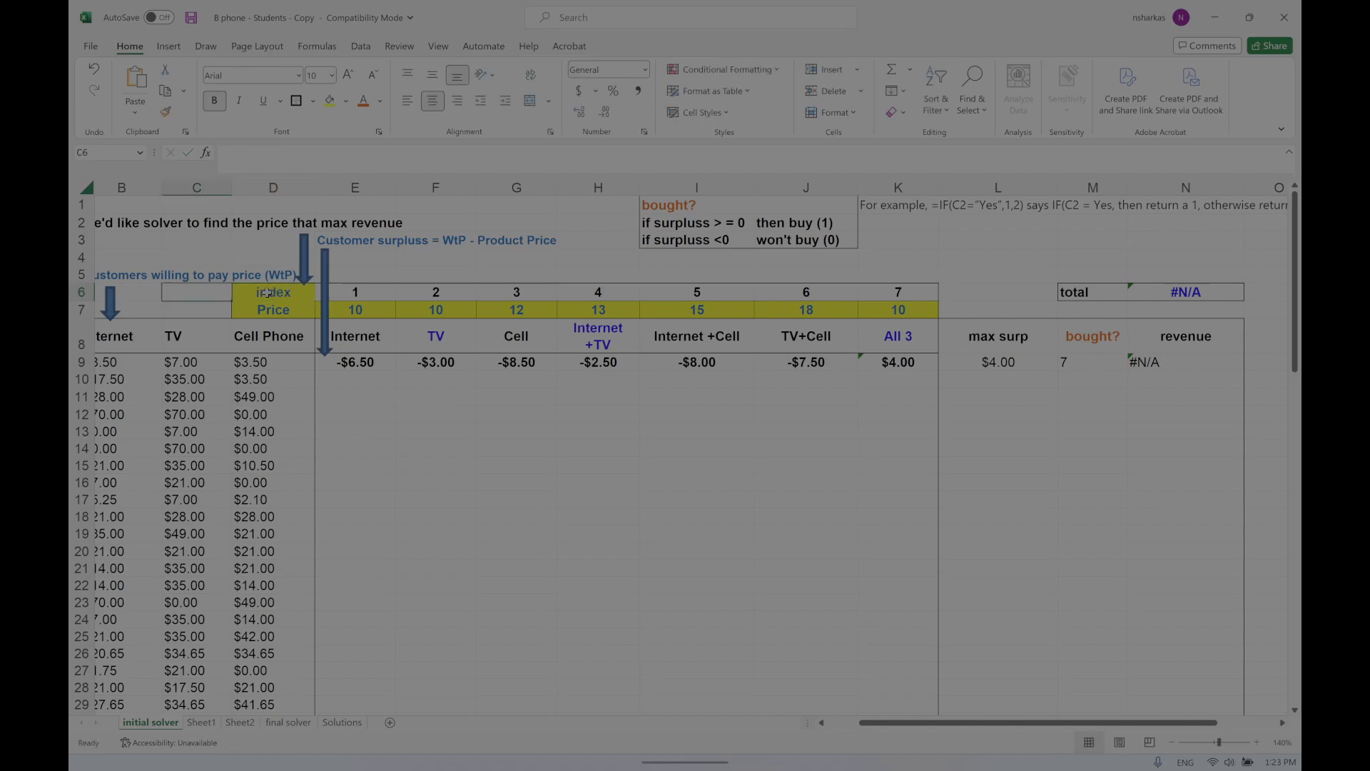
key(Right)
key(Down)
text(Price)
key(Return)
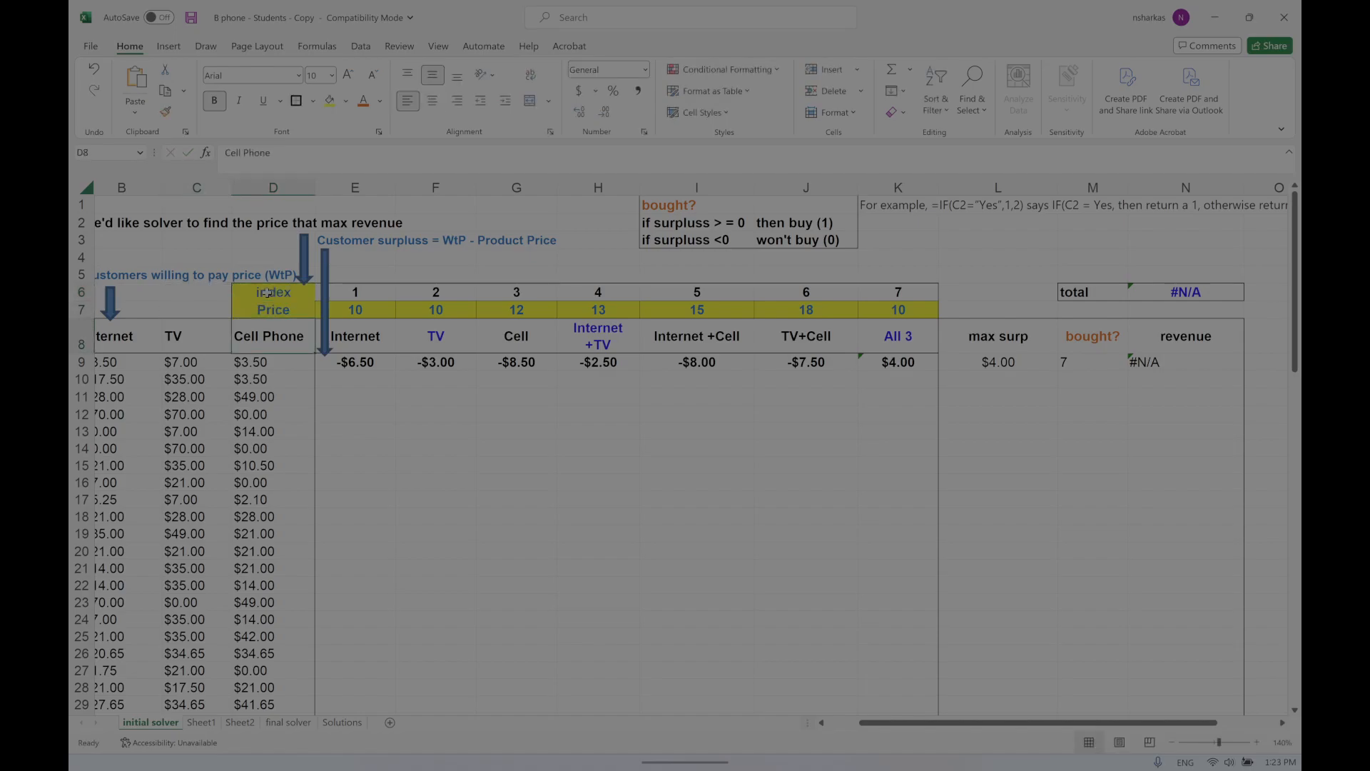
Correct N9's revenue formula to =IF(M9=0,0,HLOOKUP(M9,$E$6:$K$7, 2)) and center the cell horizontally.
double_click(1154, 363)
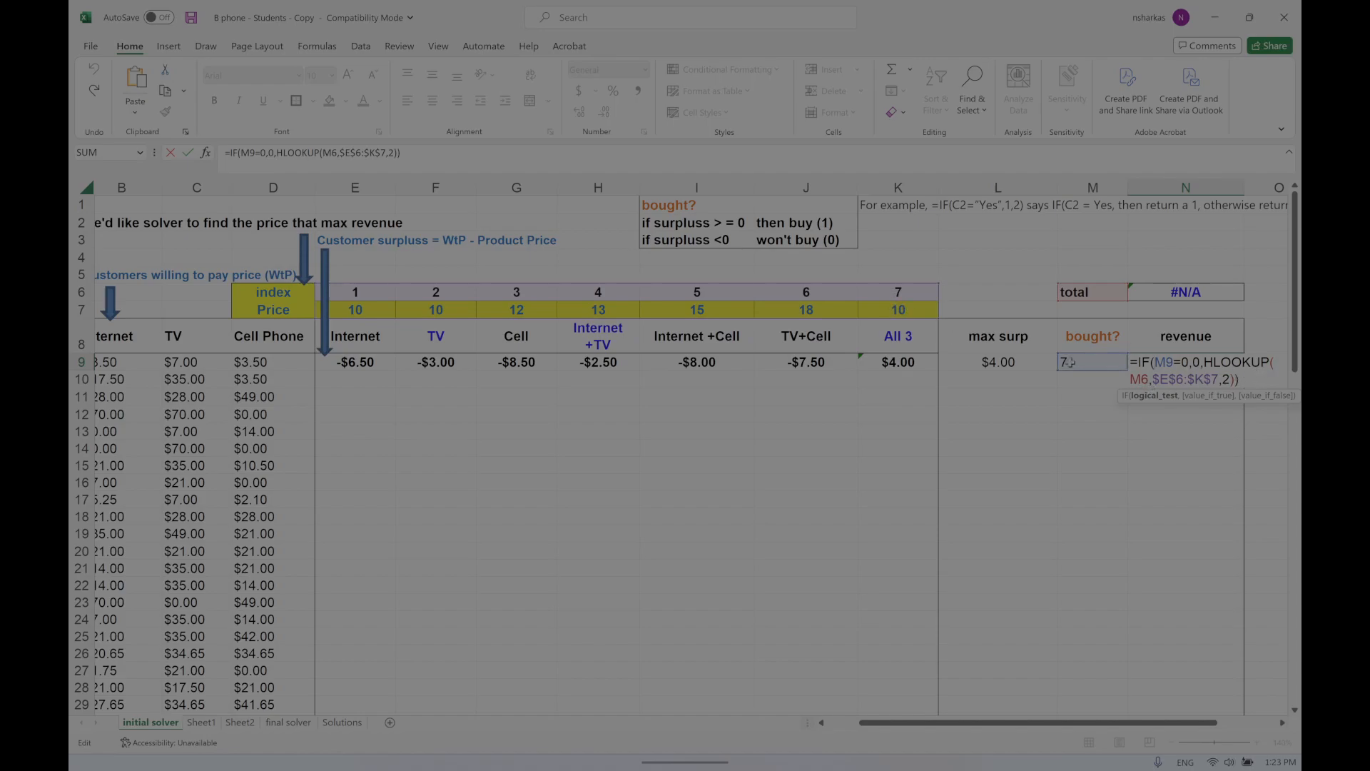
click(1105, 316)
click(1093, 366)
click(1231, 379)
key(BackSpace)
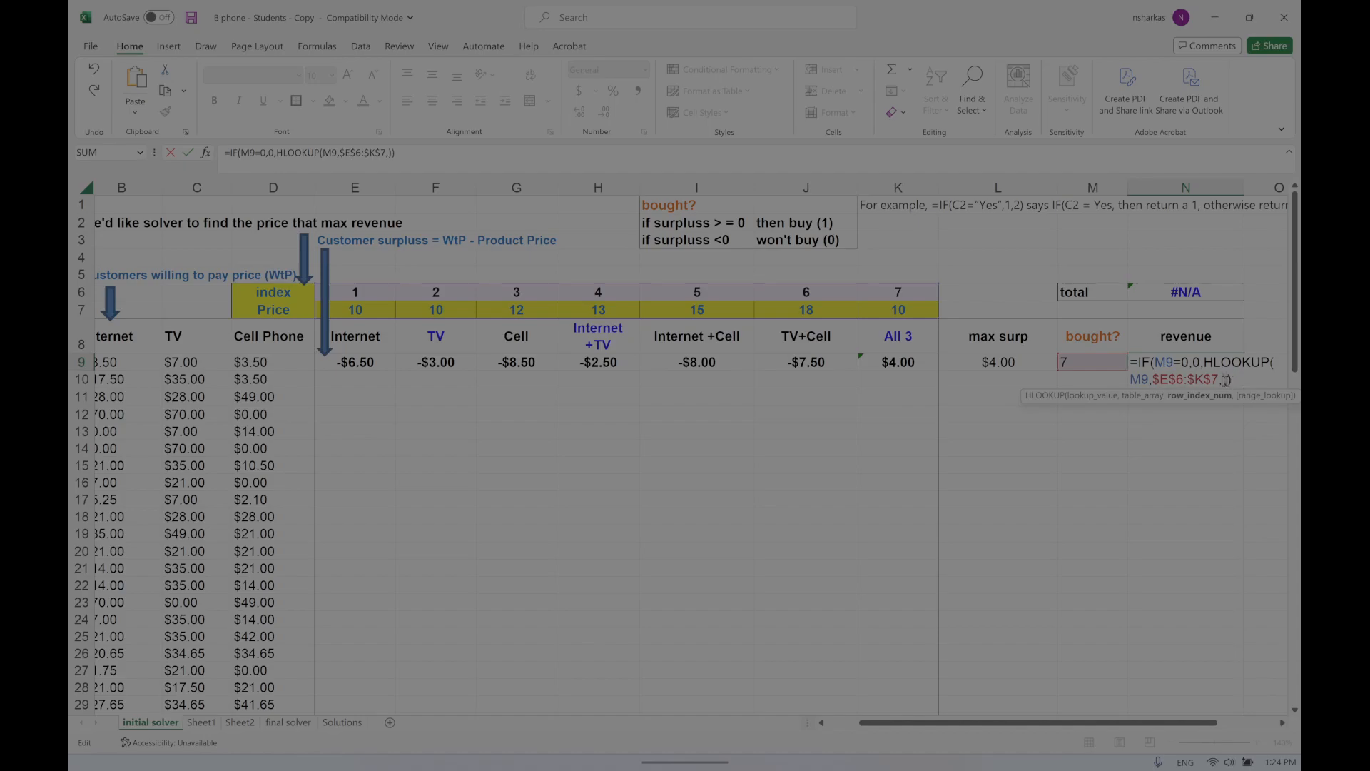
key(BackSpace)
key(BackSpace)
text(,)
text(2)
key(Return)
click(1134, 364)
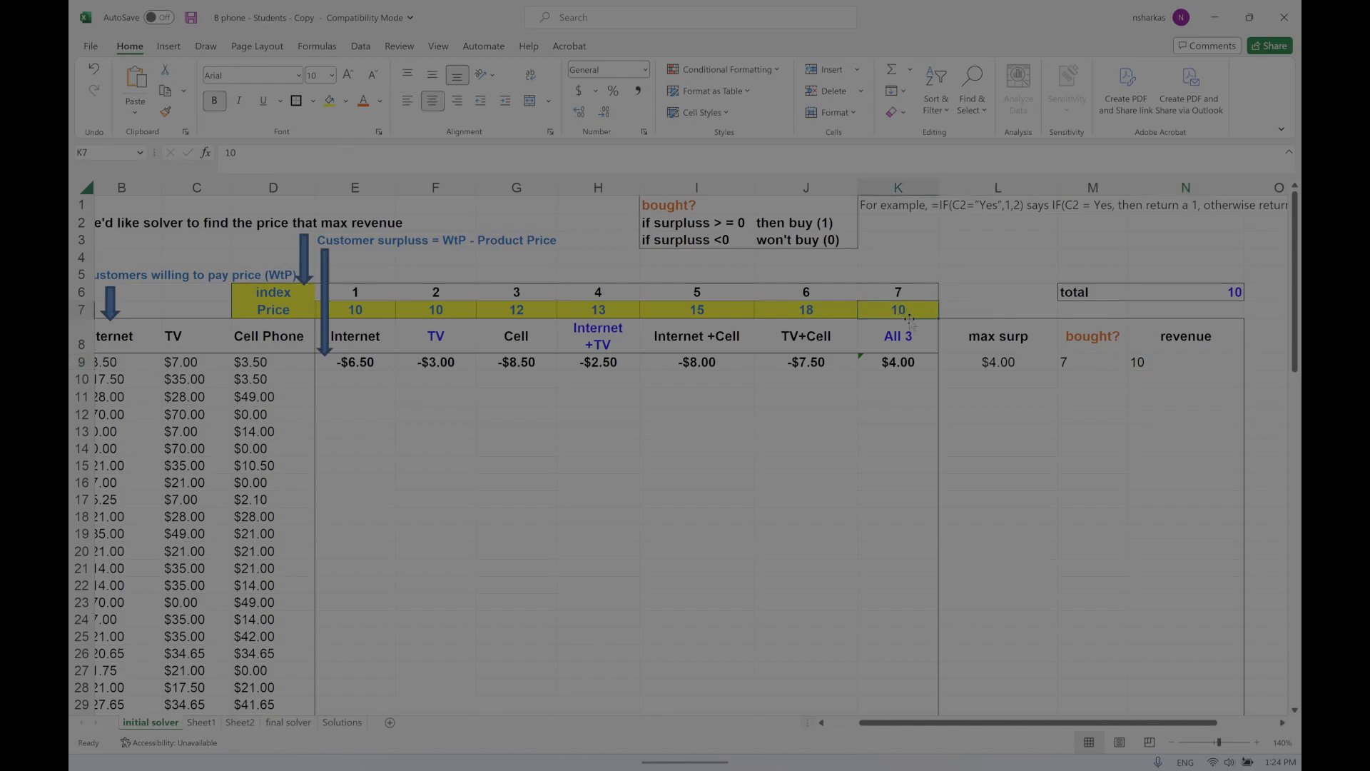
click(433, 101)
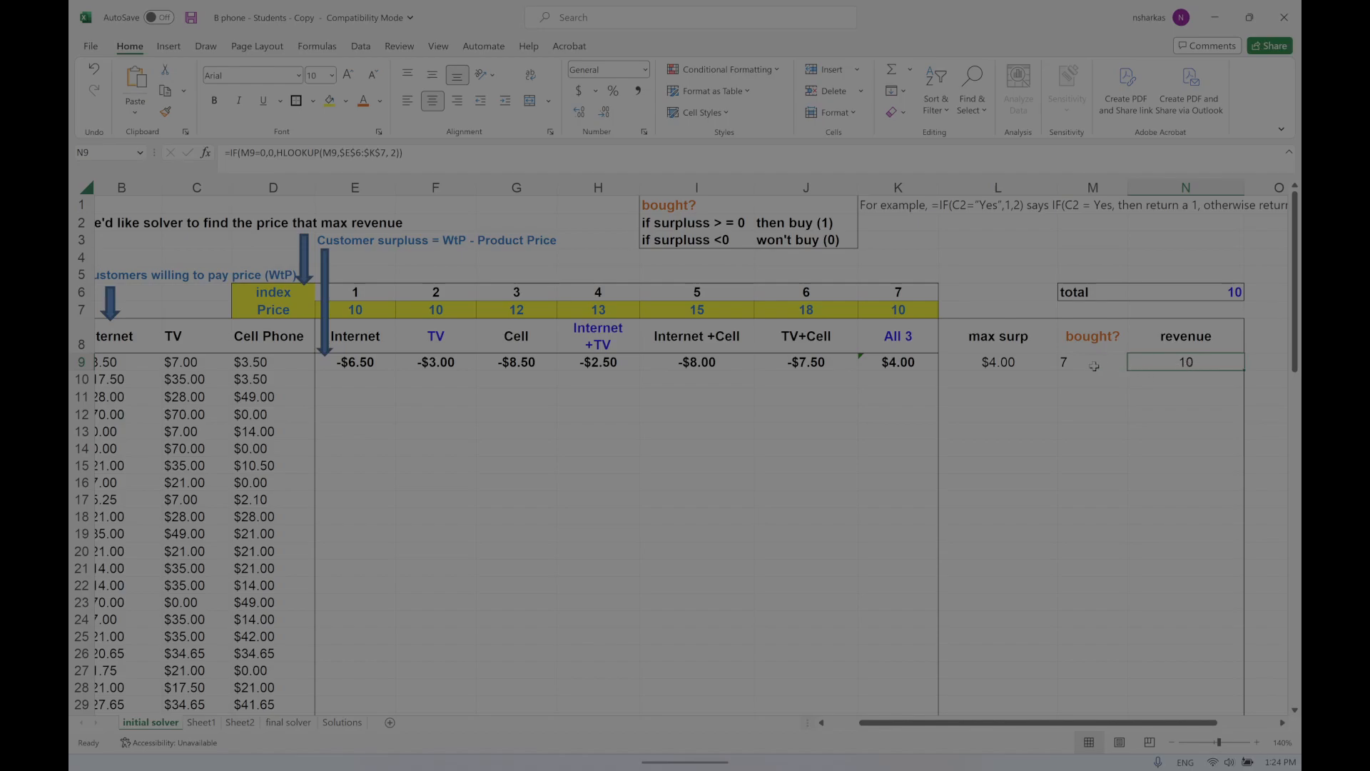
Review the MAX formula in L9, the purchase formula in M9 and the revenue formula in N9.
double_click(1006, 363)
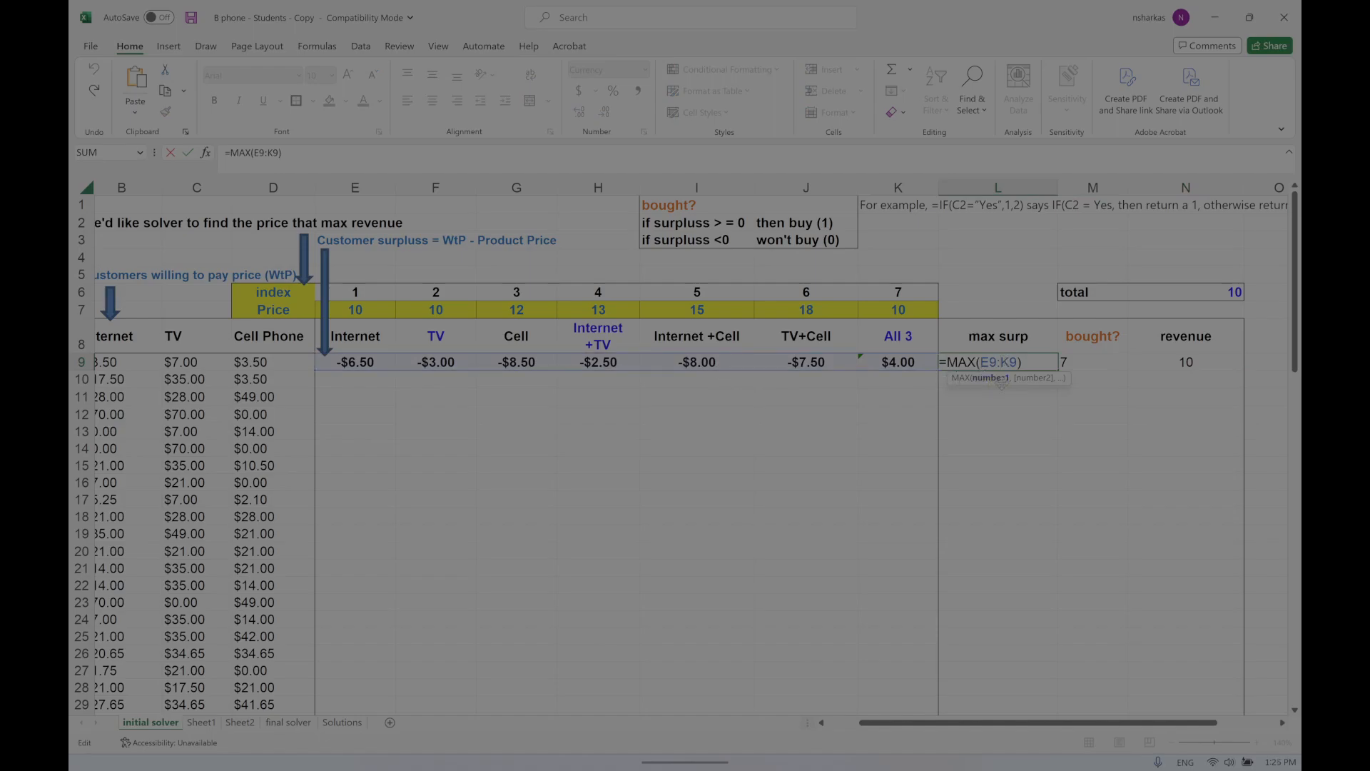
key(Return)
click(1084, 360)
double_click(1084, 361)
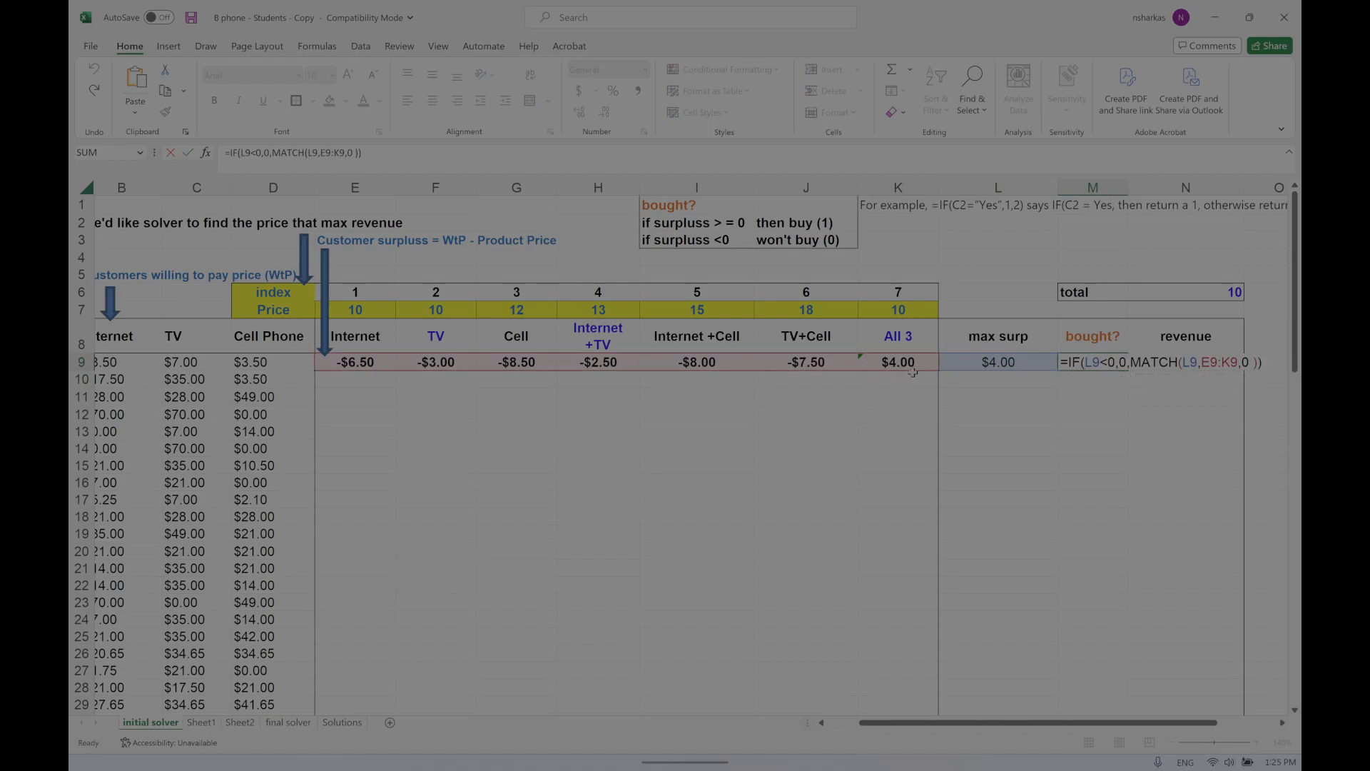
click(1214, 362)
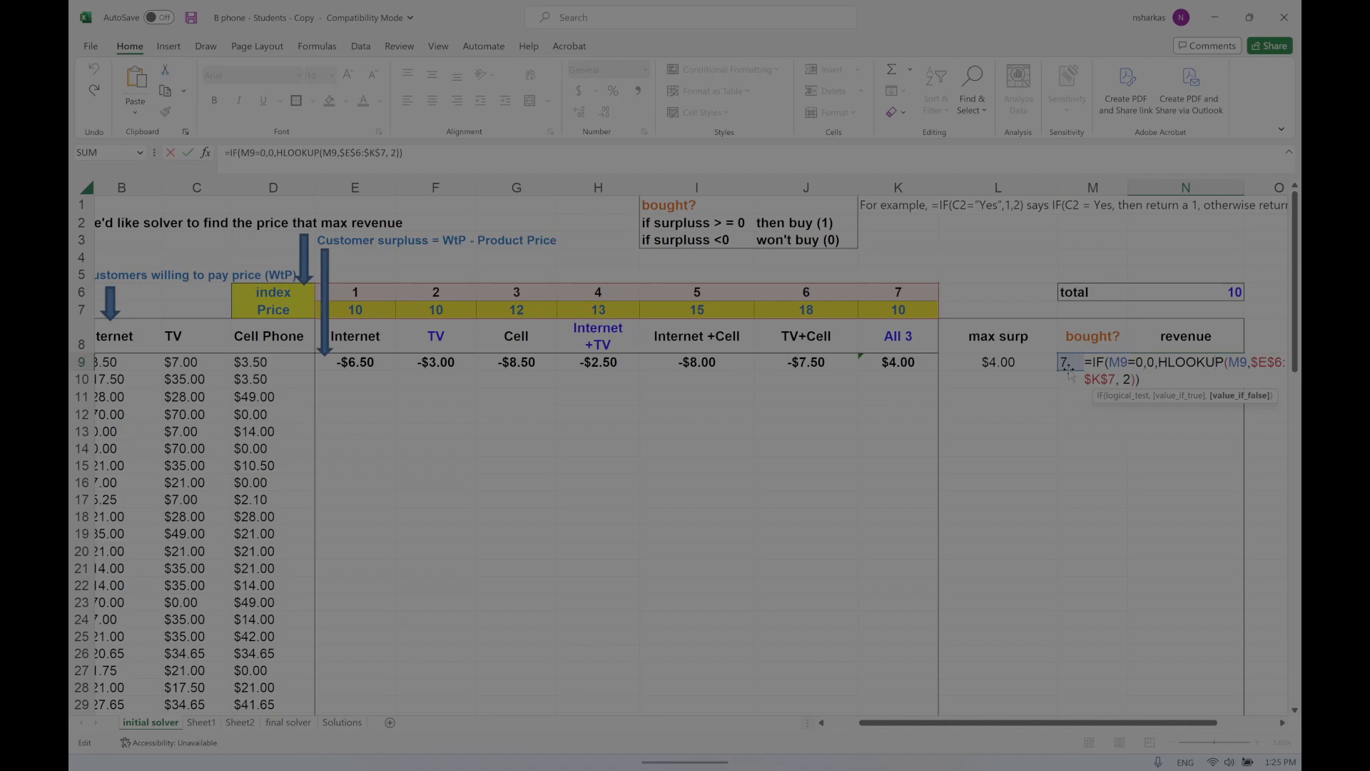
key(Return)
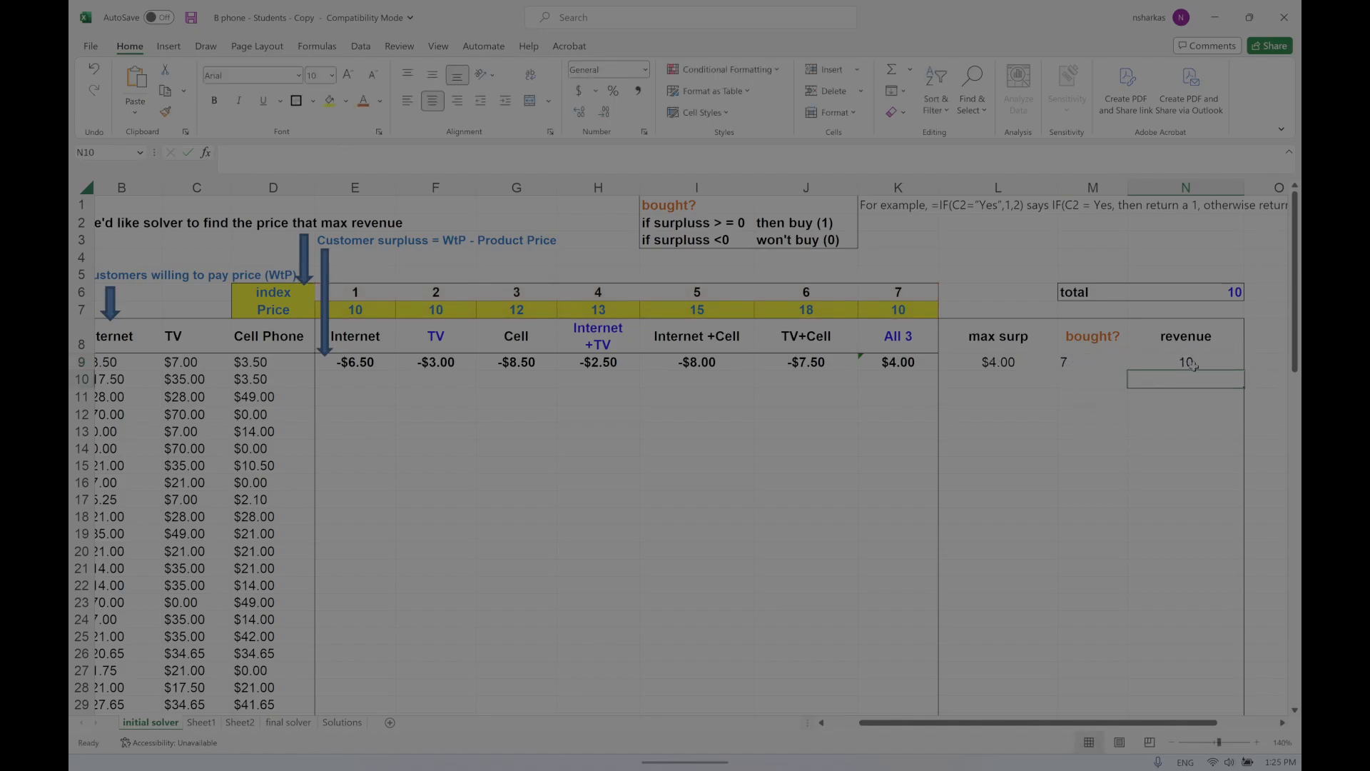
double_click(1093, 362)
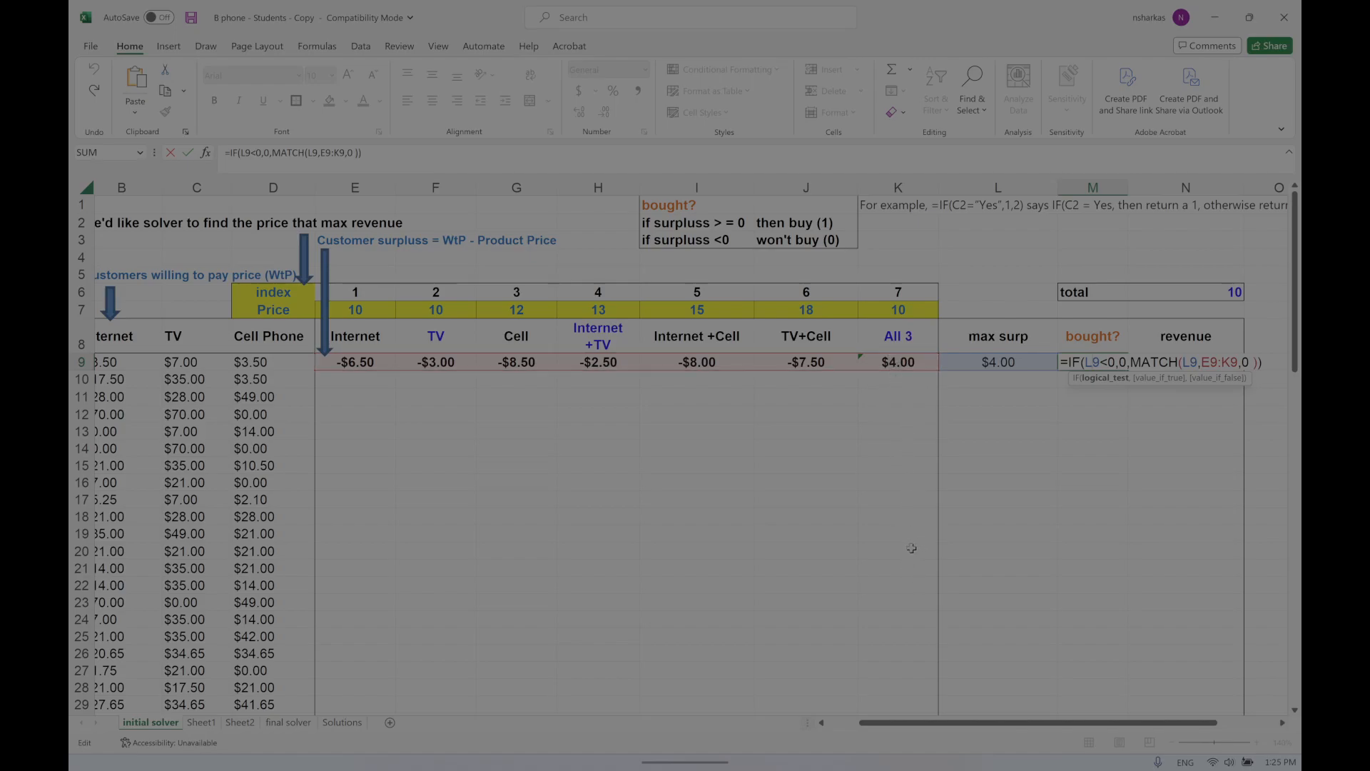
key(Return)
Fill the surplus formulas in E9:K9 down through all customer rows.
click(364, 362)
drag(364, 363, 915, 364)
scroll(592, 499, down, 11)
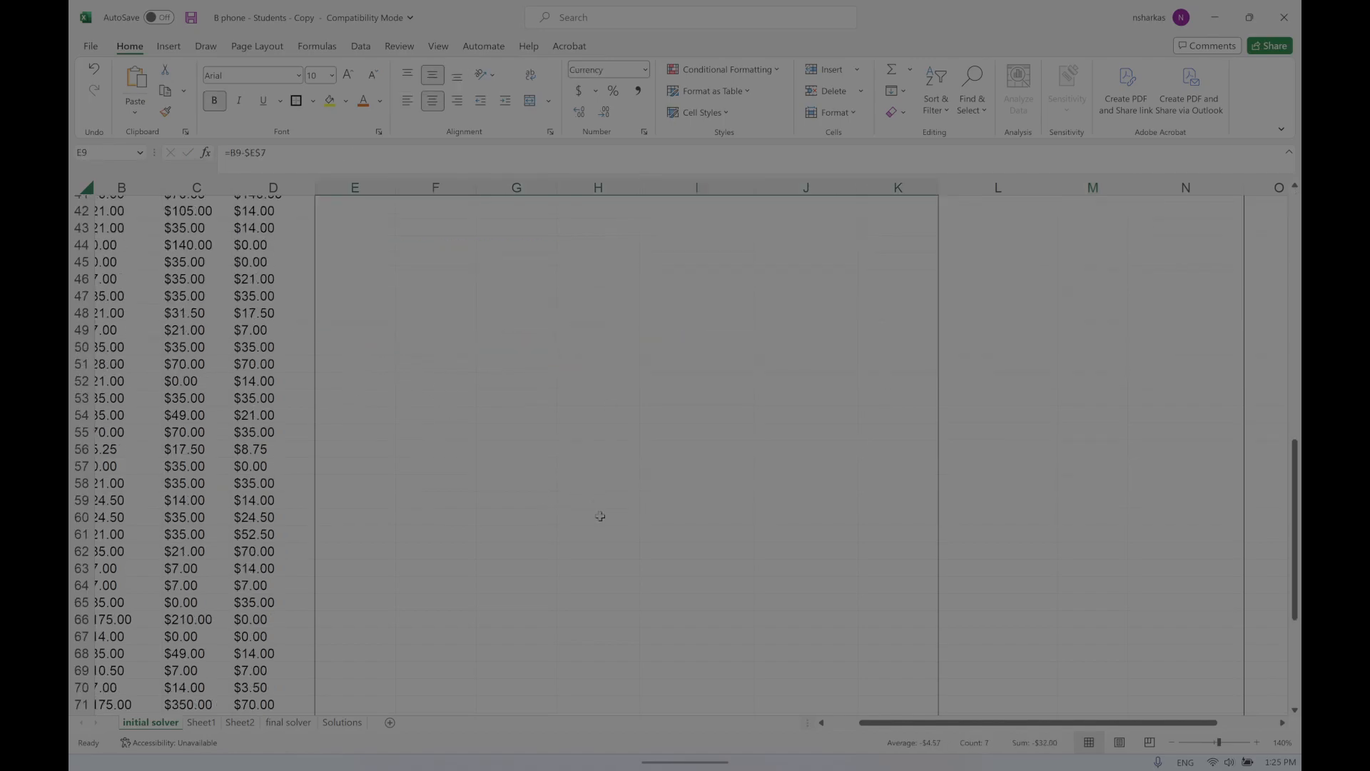
scroll(671, 467, up, 14)
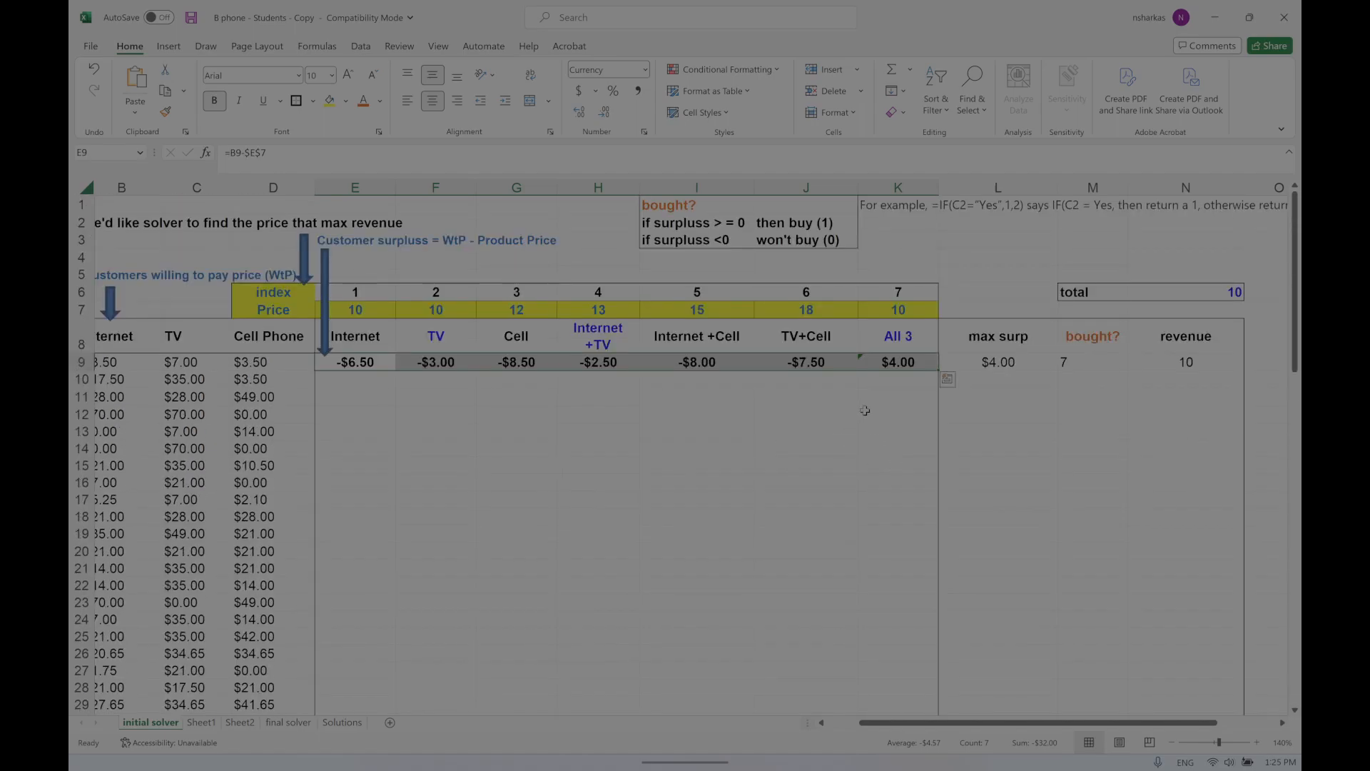
double_click(940, 369)
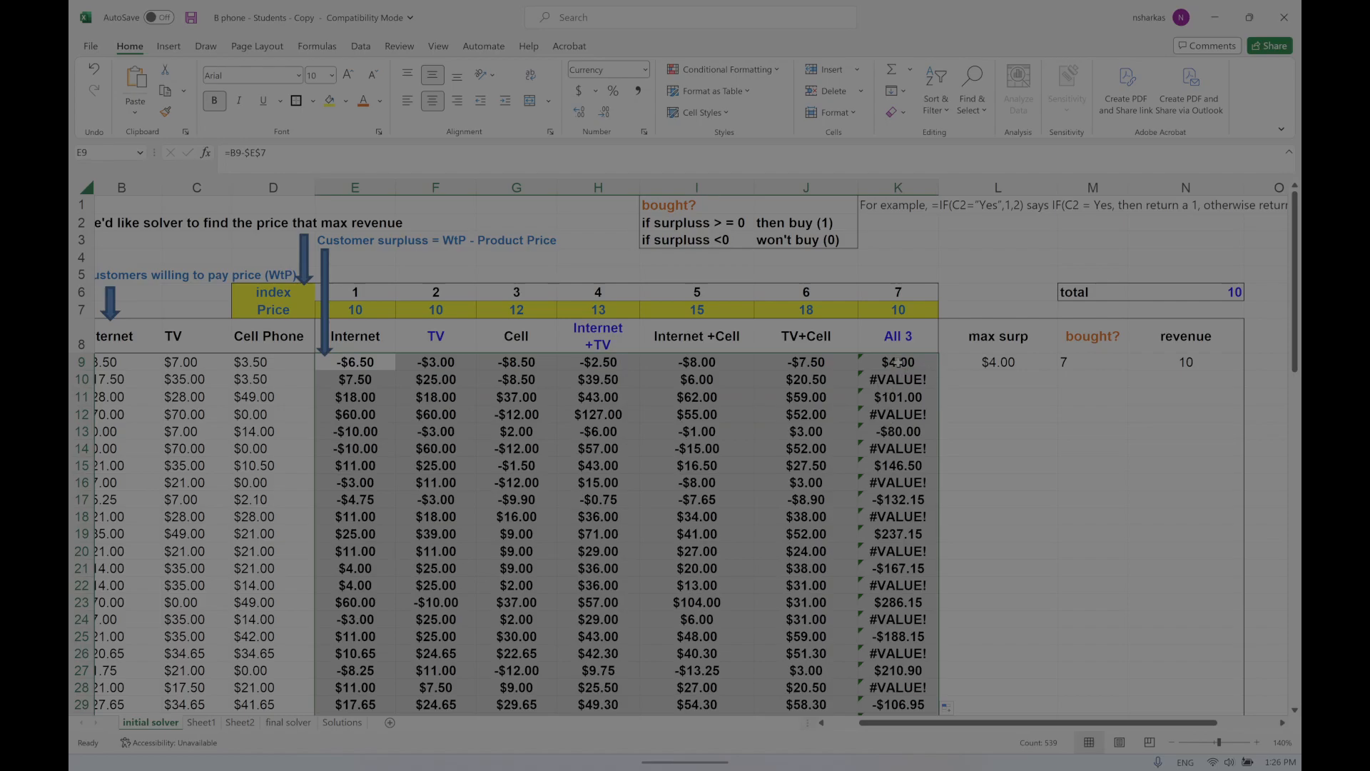
Compare the price references in the surplus formulas of K9, E9 and E14 to trace the errors in the All 3 column.
double_click(898, 364)
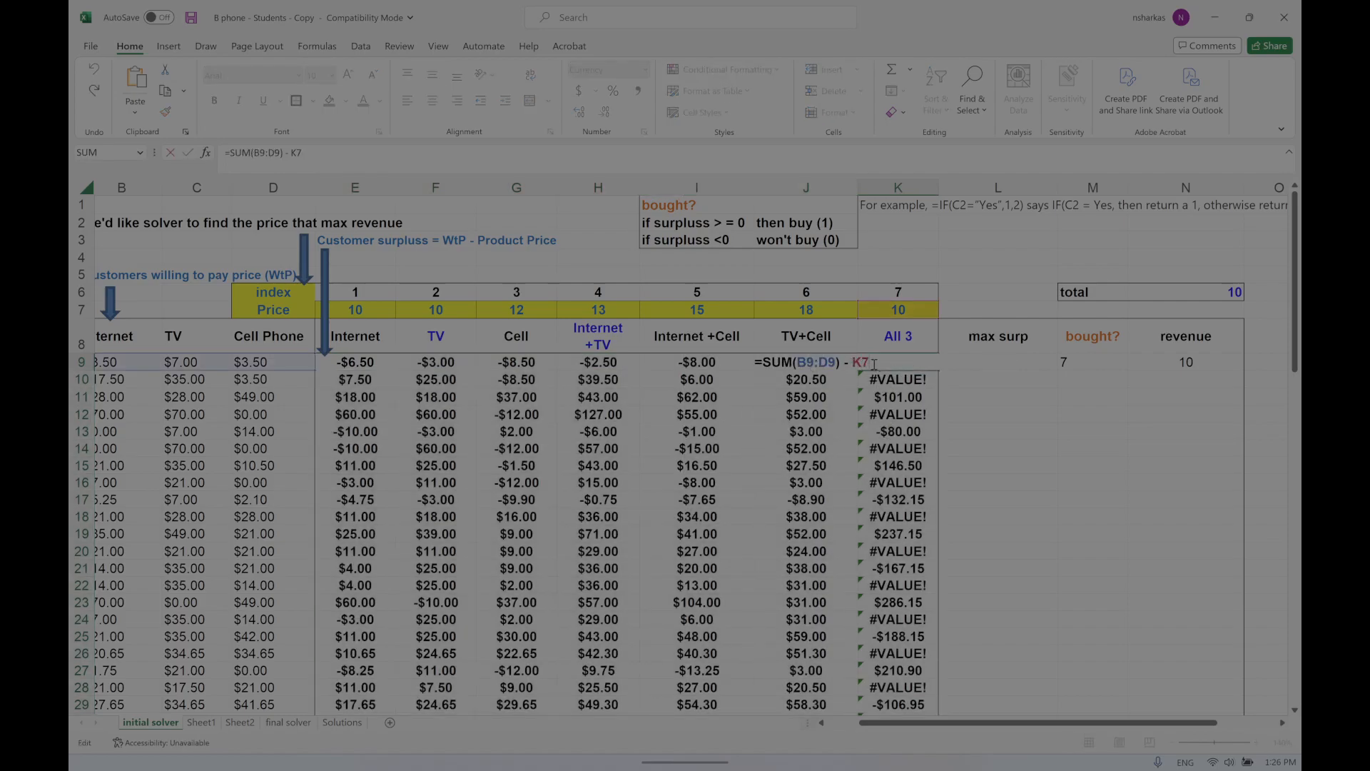
key(Escape)
double_click(367, 363)
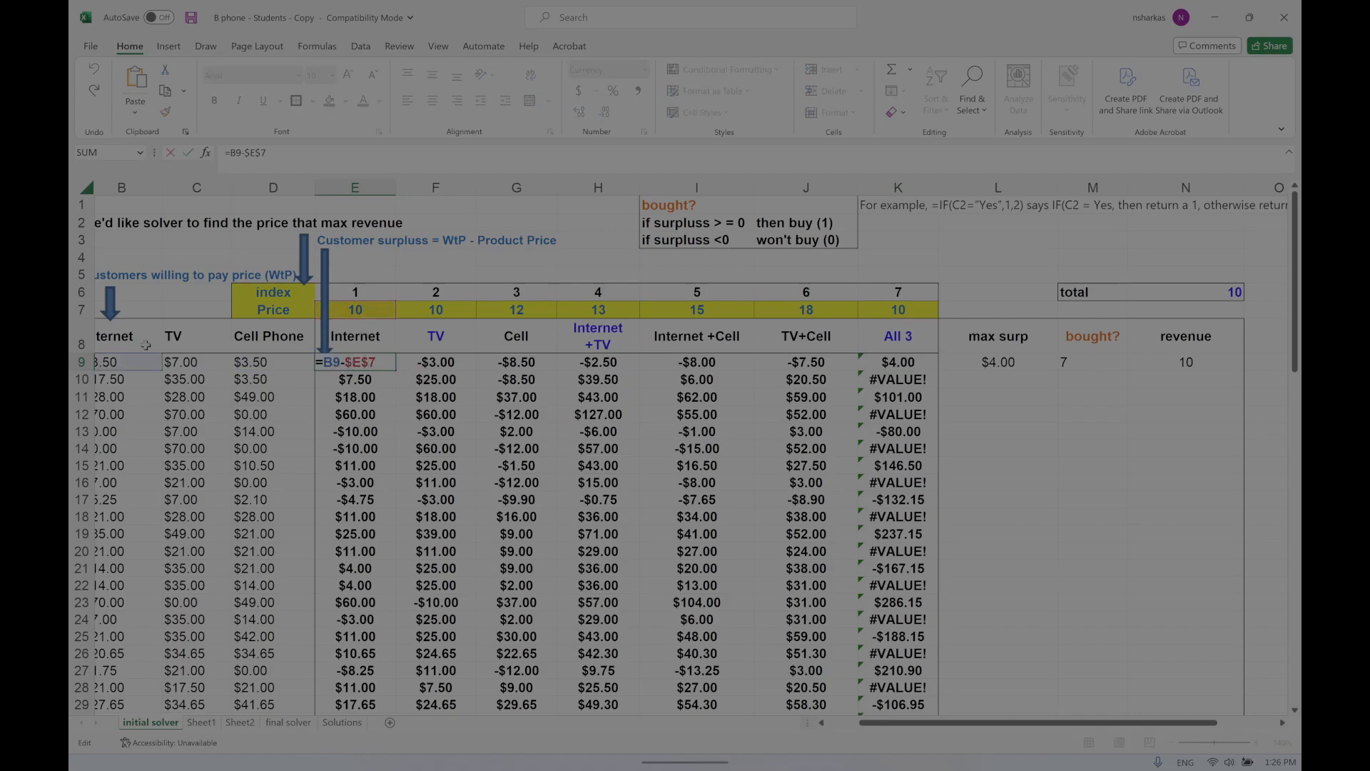
key(Escape)
click(351, 446)
double_click(350, 447)
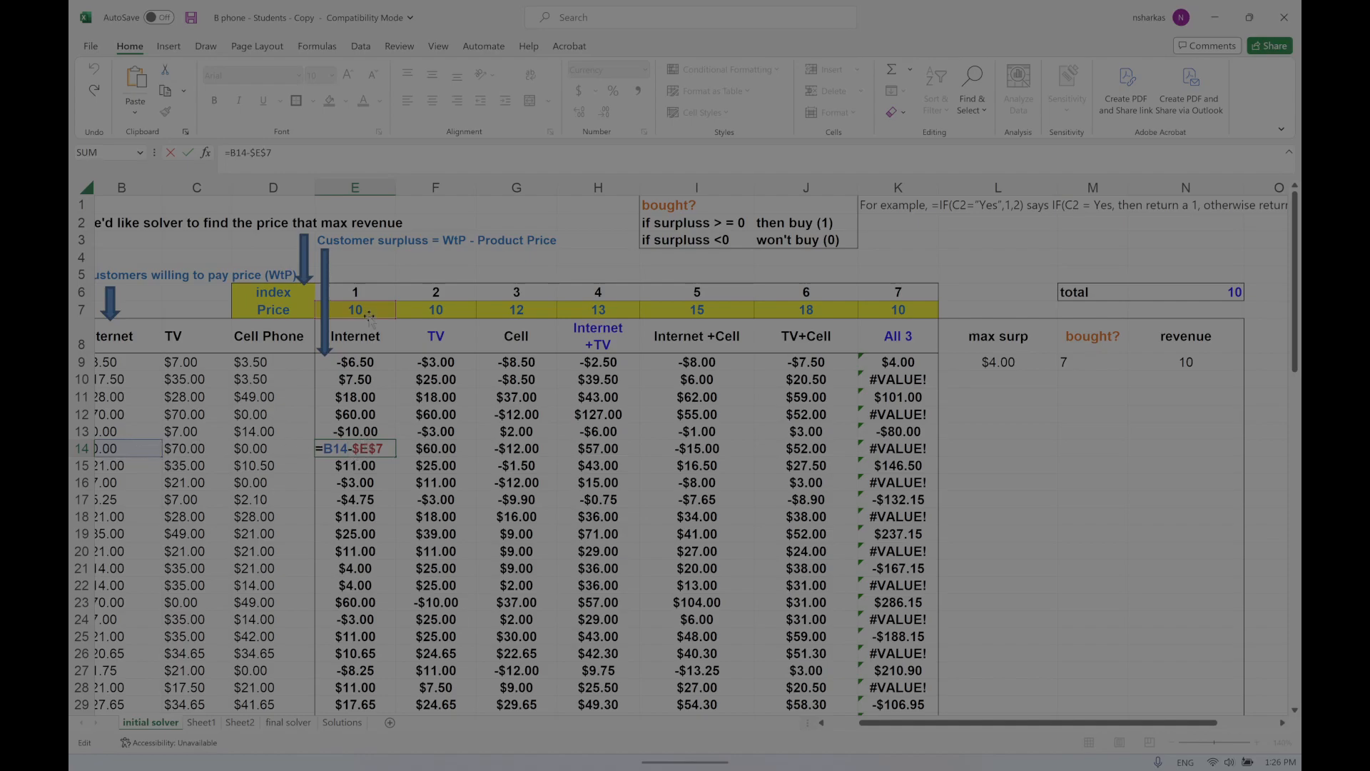
key(Escape)
double_click(885, 361)
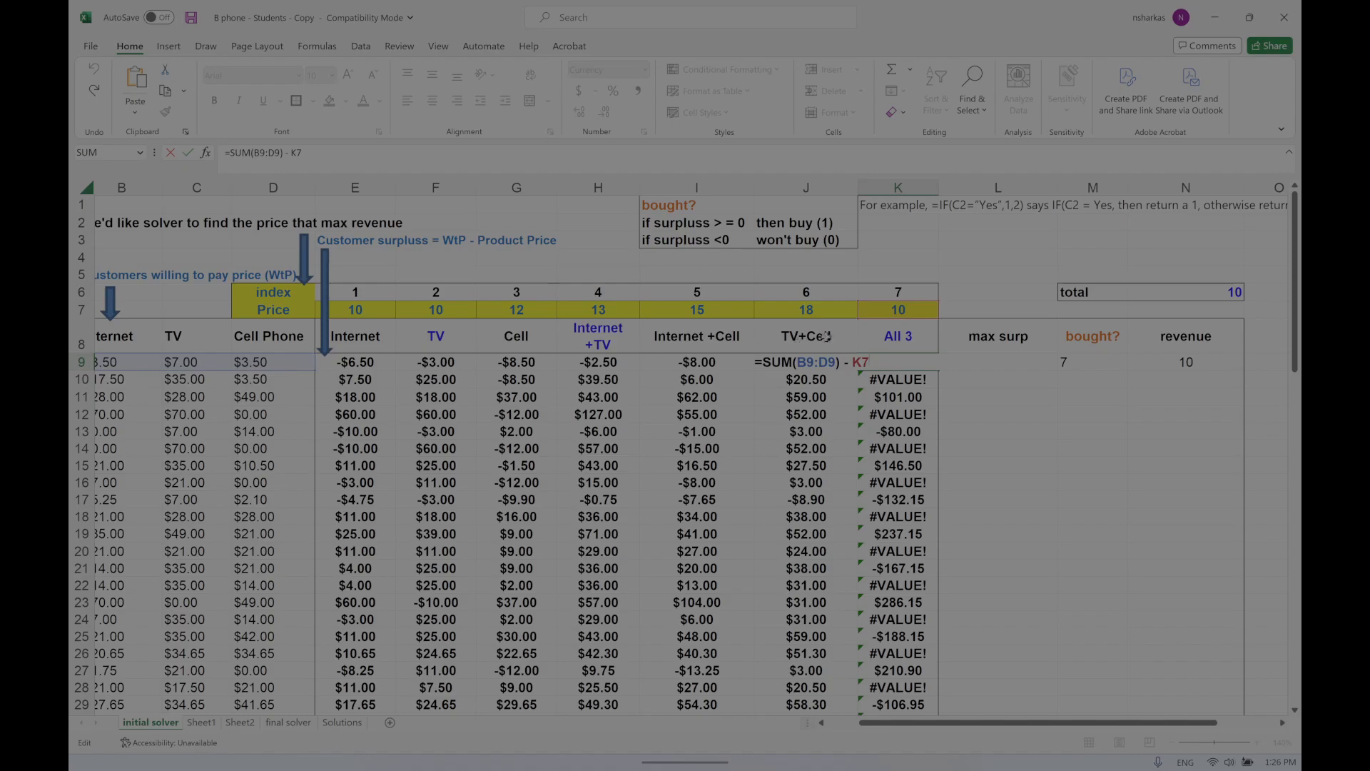
key(ctrl+Return)
double_click(364, 362)
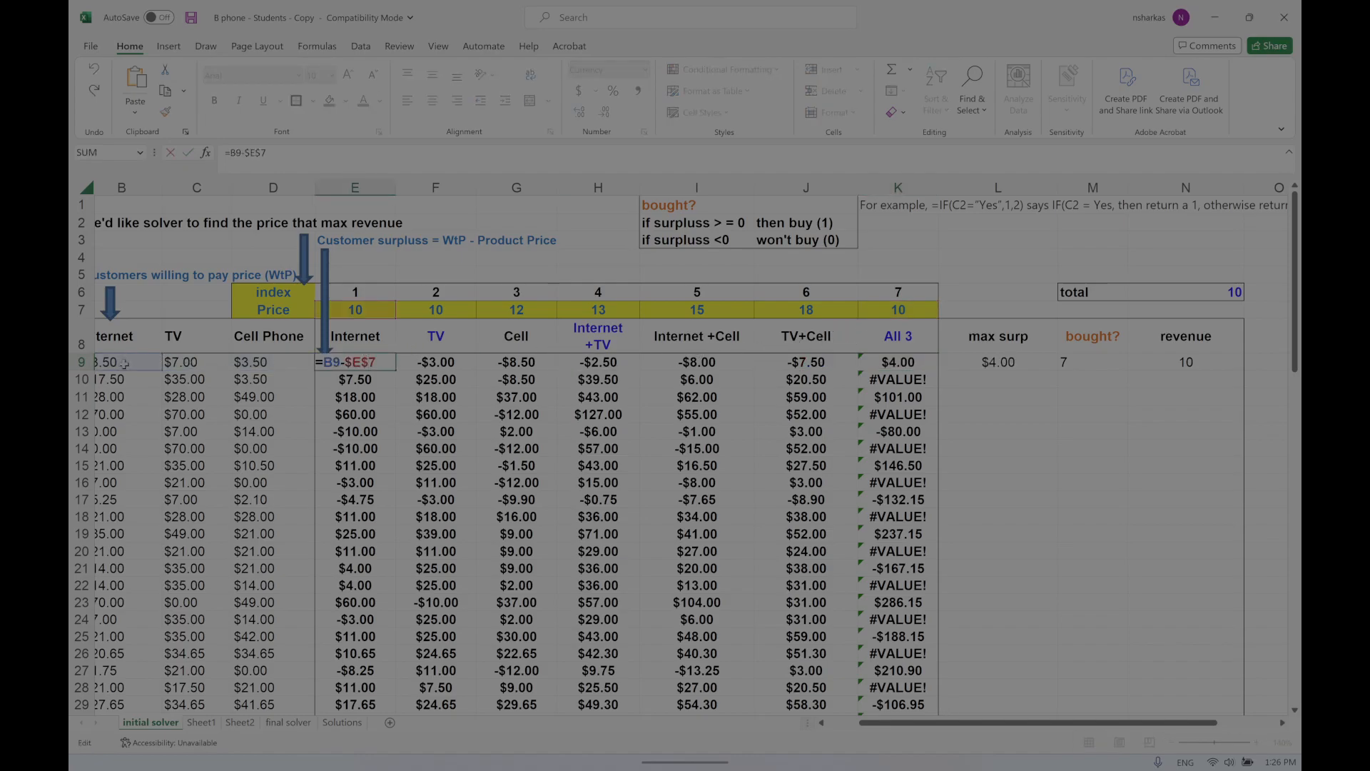
key(Escape)
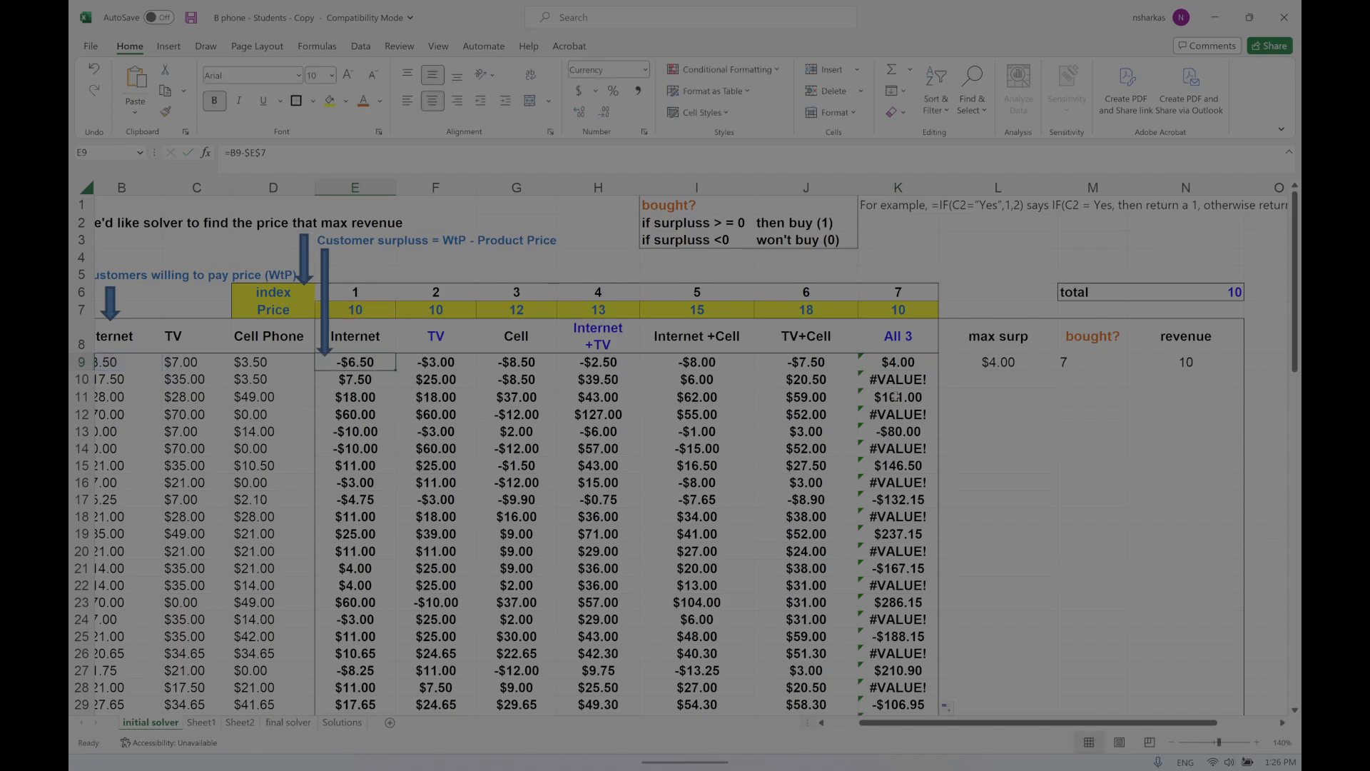
Make the price reference in K9's All 3 surplus formula absolute, so it reads =SUM(B9:D9) - $K$7.
double_click(911, 362)
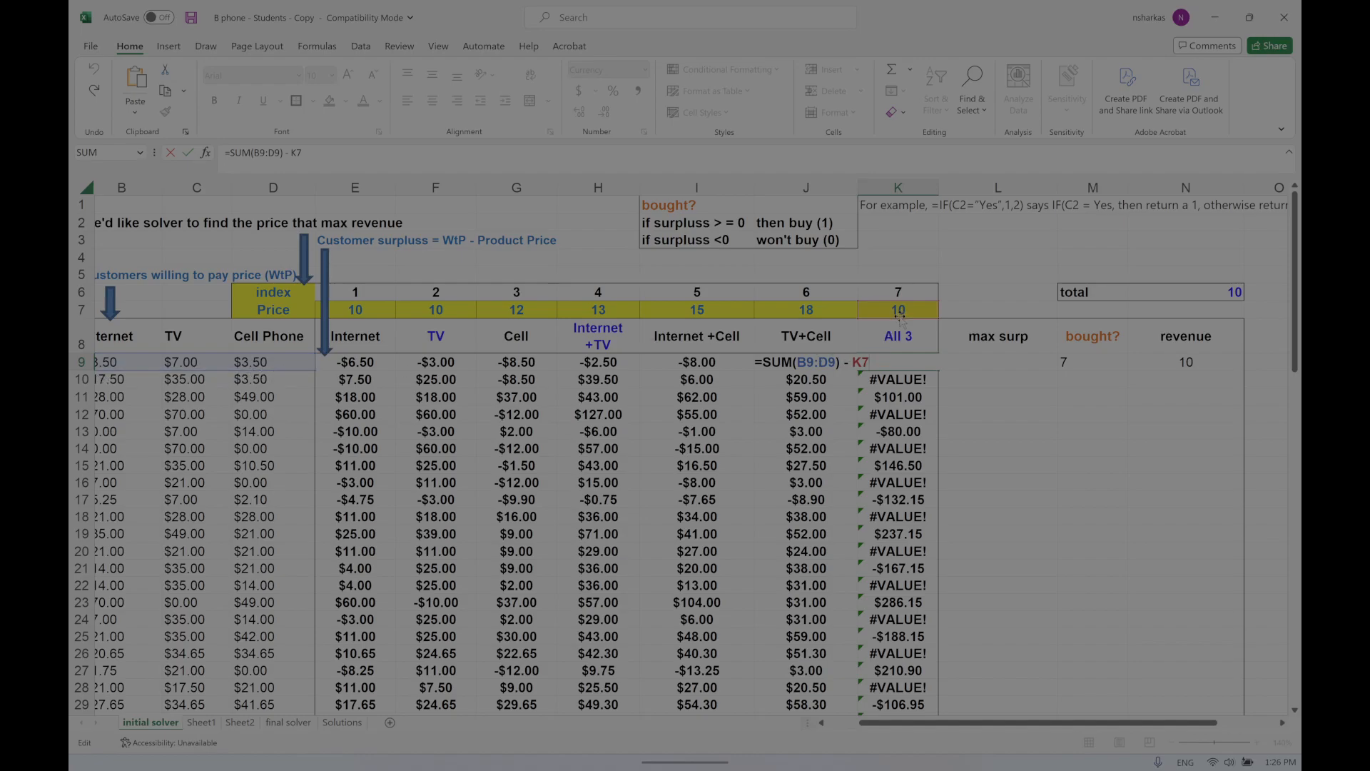
click(922, 363)
double_click(872, 368)
key(F4)
key(ctrl+Return)
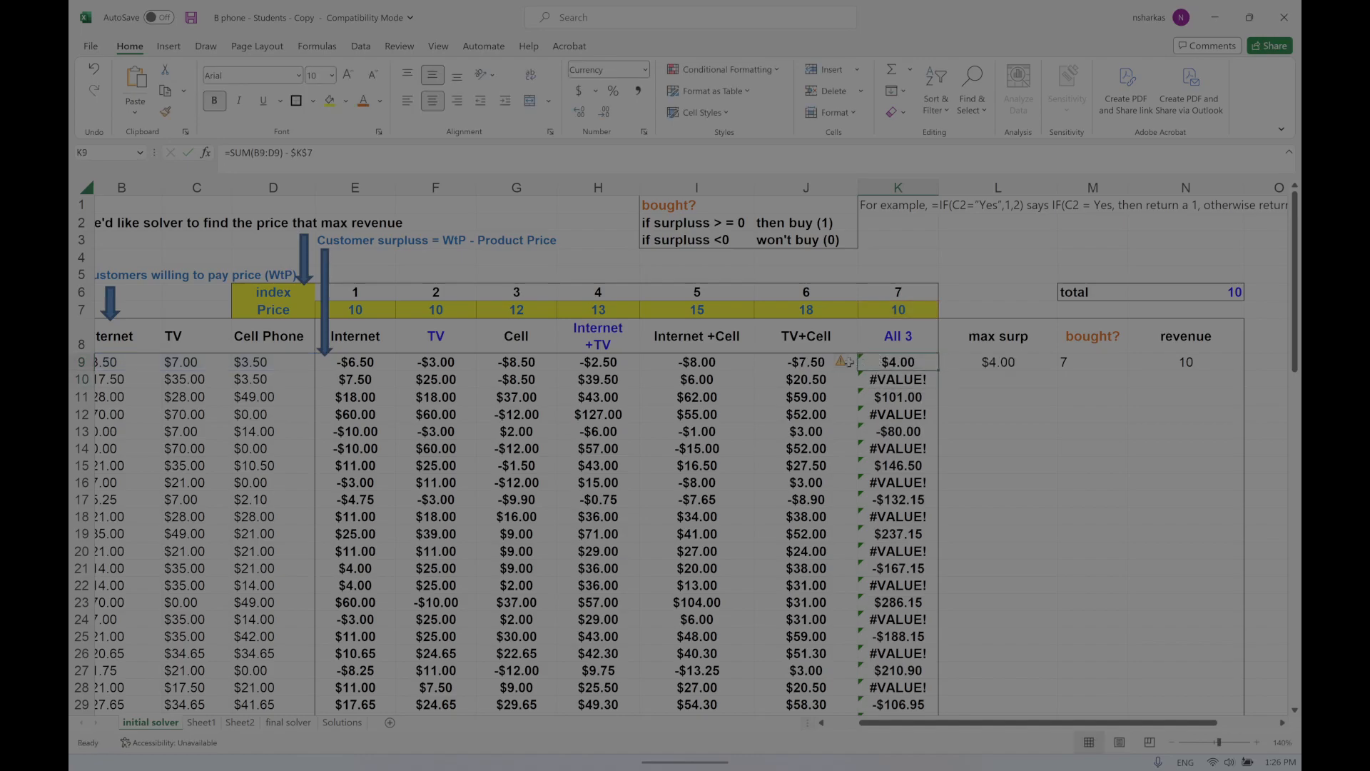
Ignore the formula error flag on K9 and fill its formula down through all customer rows of the All 3 column.
click(845, 363)
click(820, 430)
double_click(939, 370)
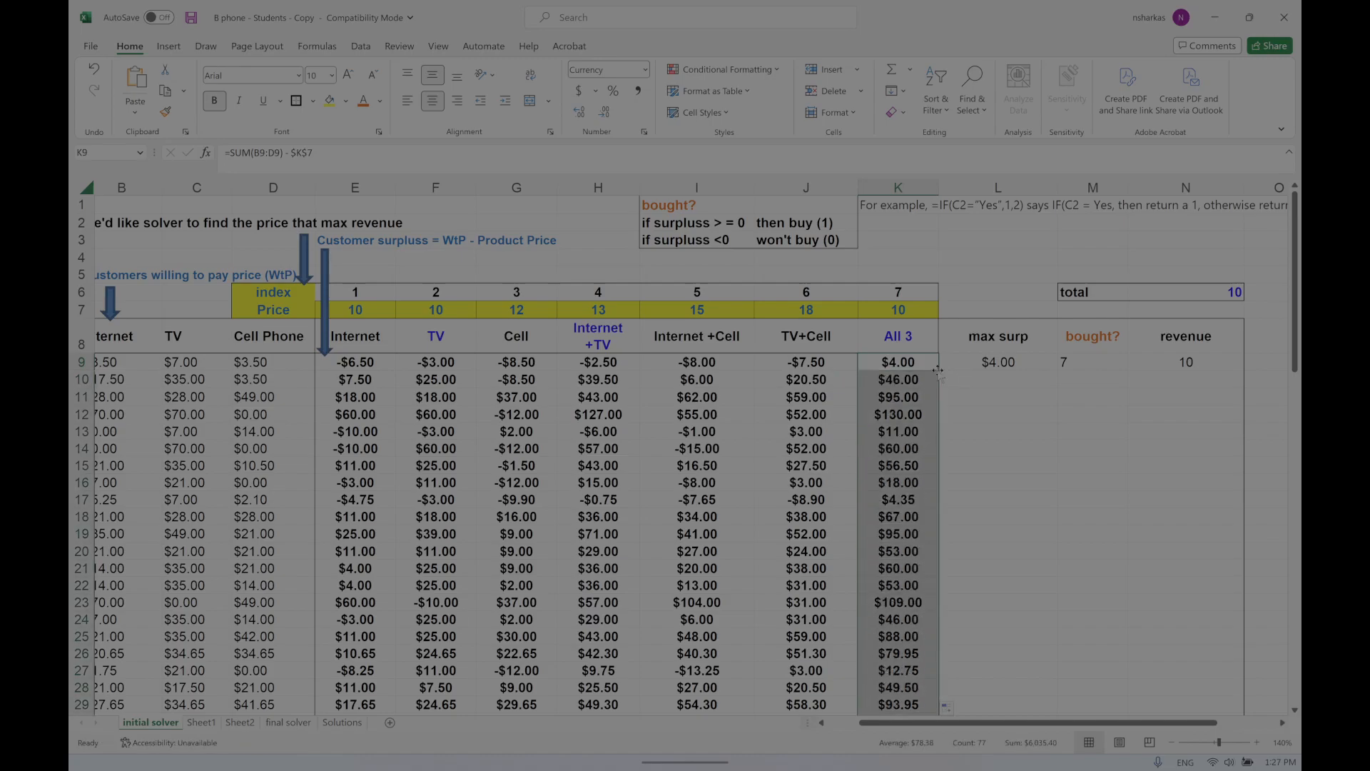
Ignore the formula error flag on K10 and save the workbook, continuing despite the compatibility check.
click(871, 378)
click(845, 379)
click(744, 448)
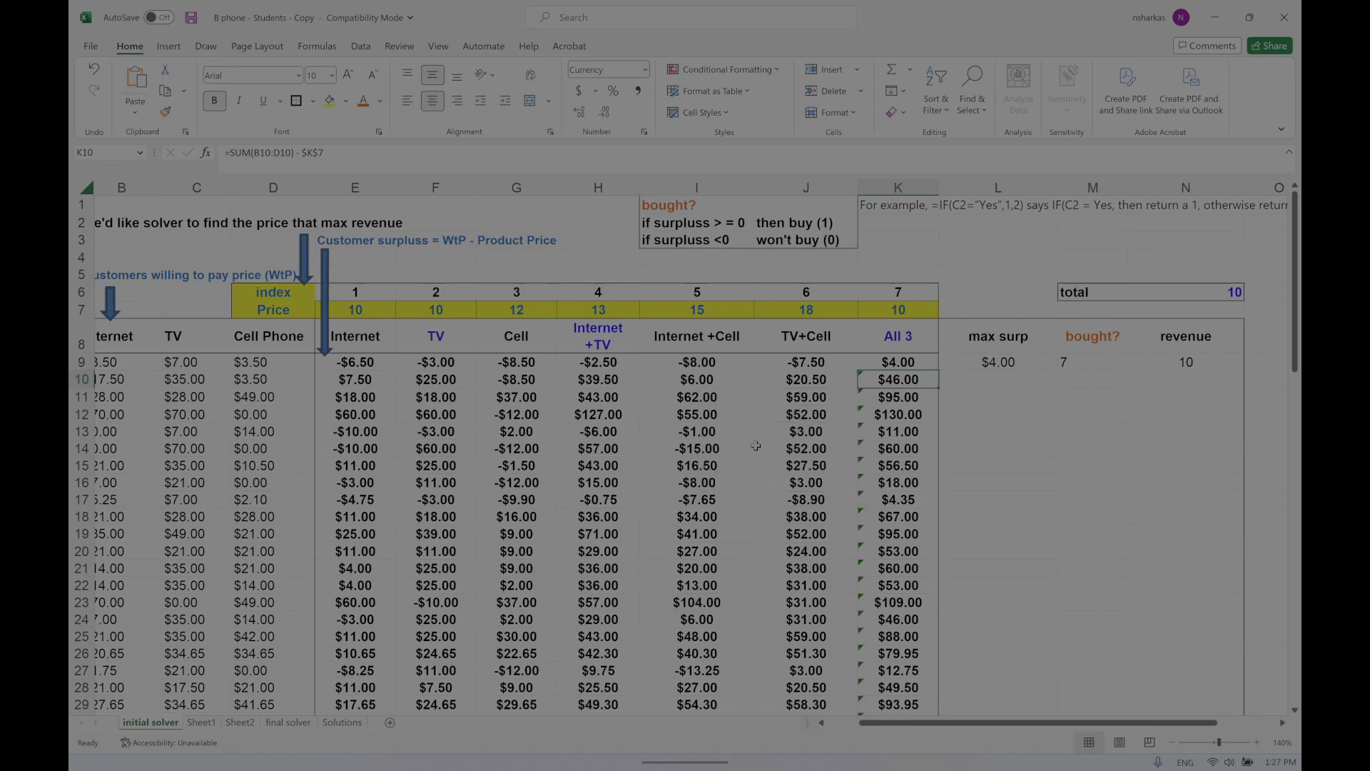
key(ctrl+s)
click(742, 478)
Ignore the formula error flag on K85, the last customer row of the All 3 column.
click(998, 414)
scroll(886, 500, down, 5)
scroll(889, 535, down, 20)
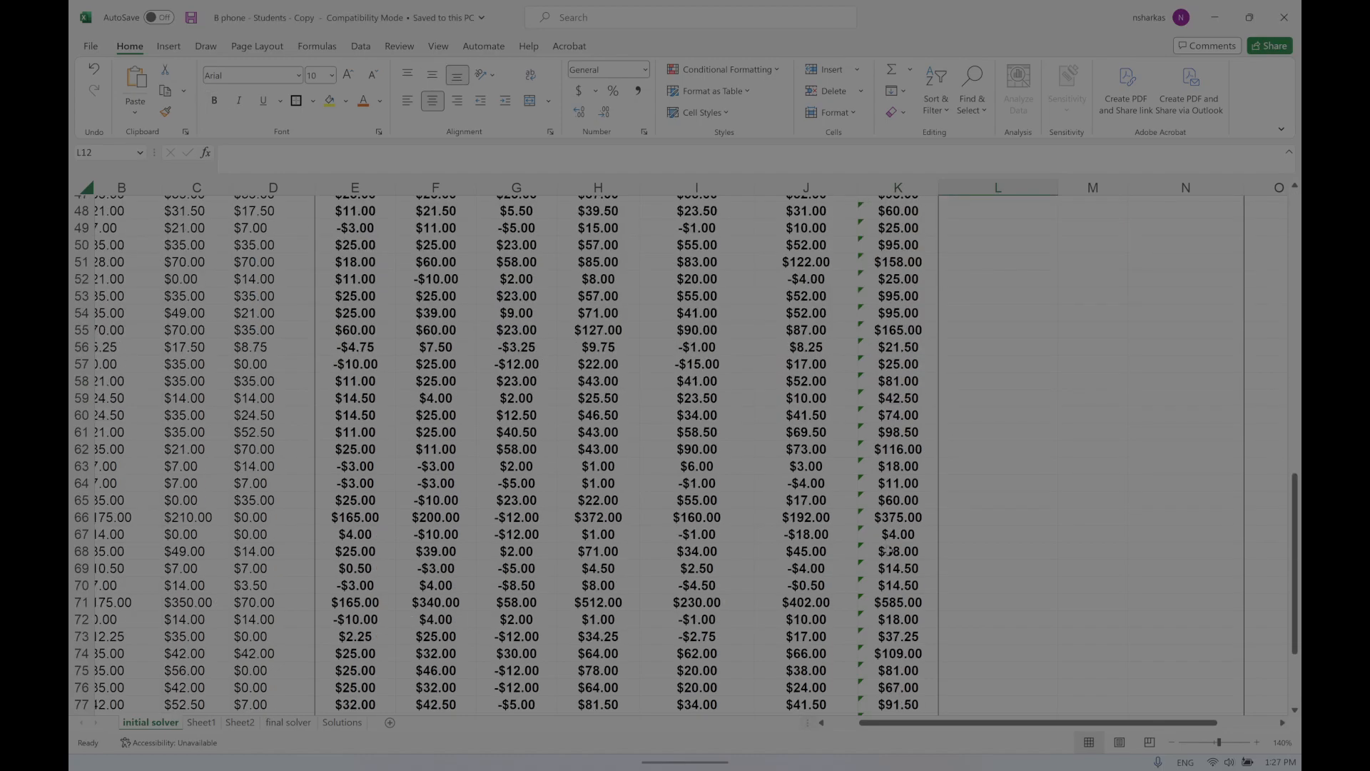
click(897, 329)
click(843, 330)
click(753, 401)
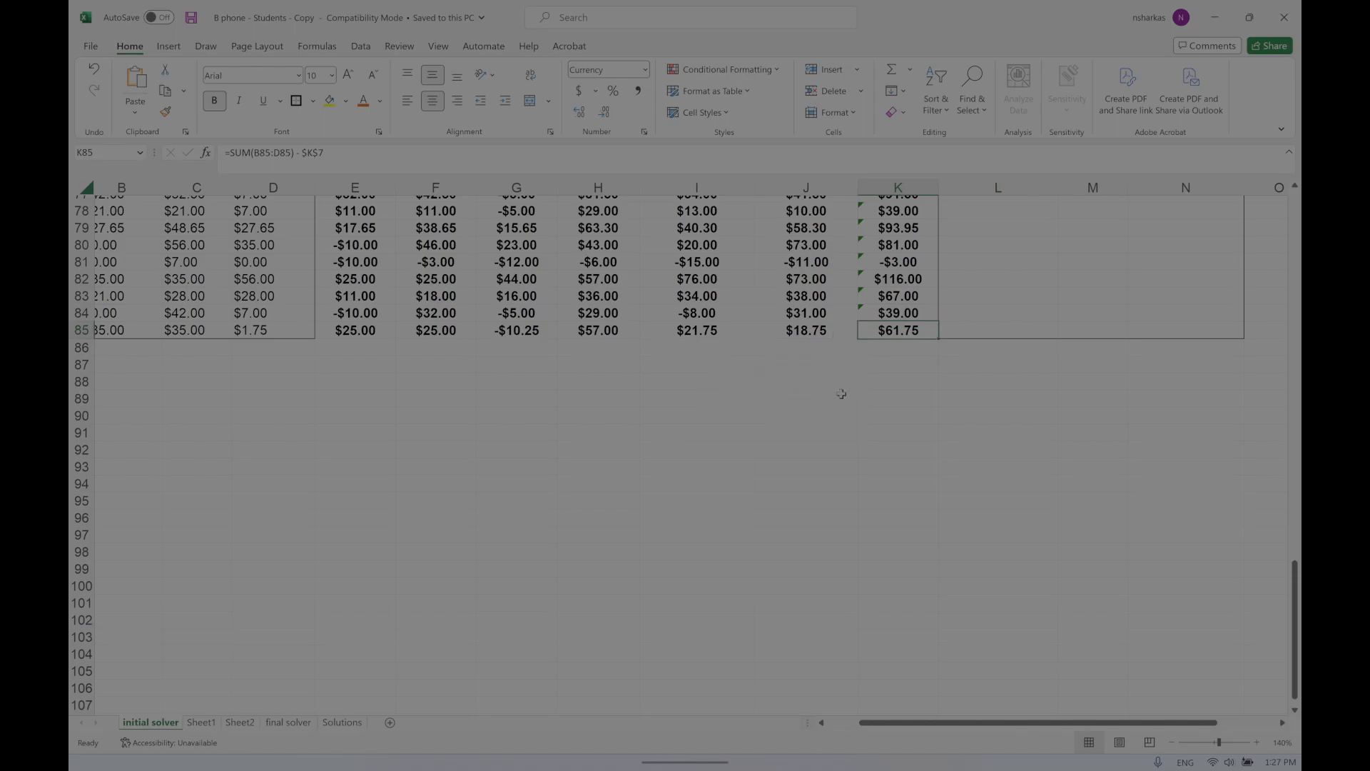
Try to dismiss the formula error flags on K11:K84 together.
scroll(949, 418, up, 16)
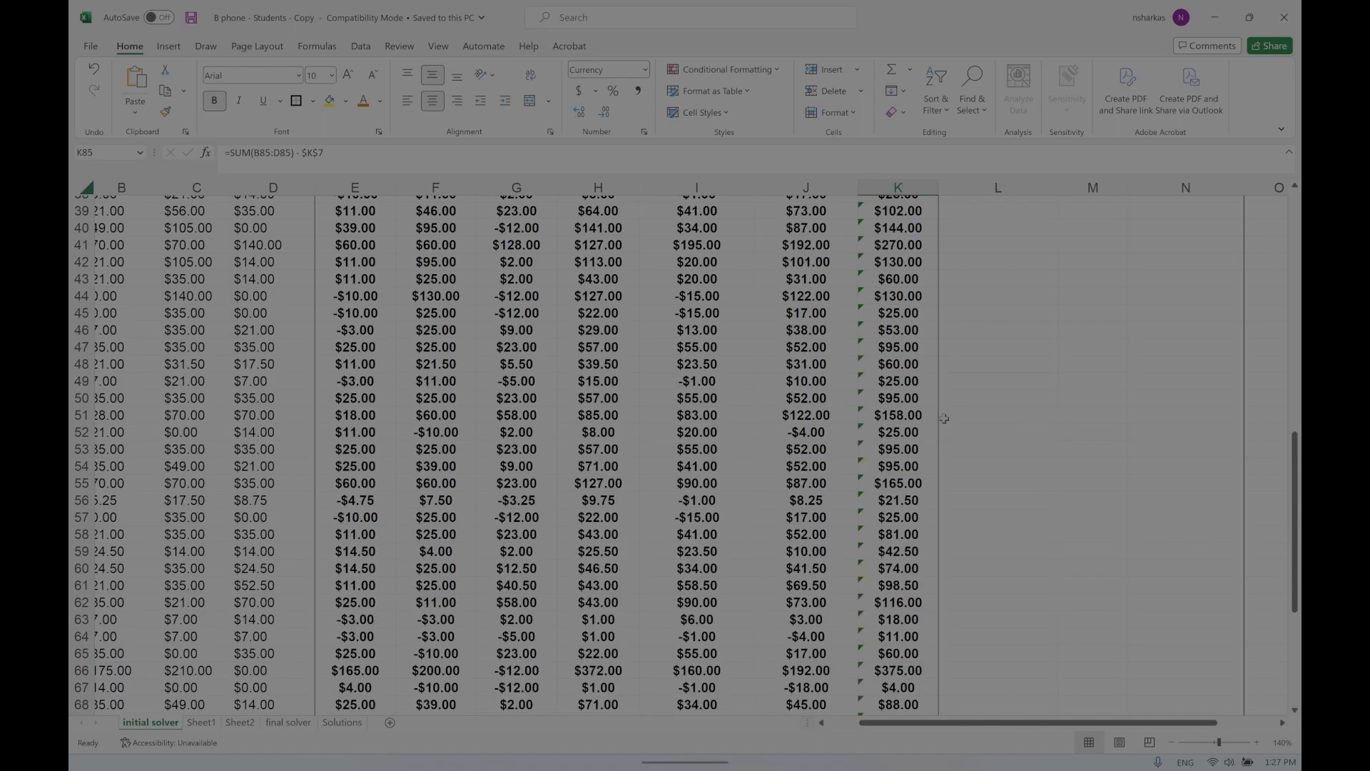
scroll(906, 378, up, 10)
drag(898, 397, 890, 660)
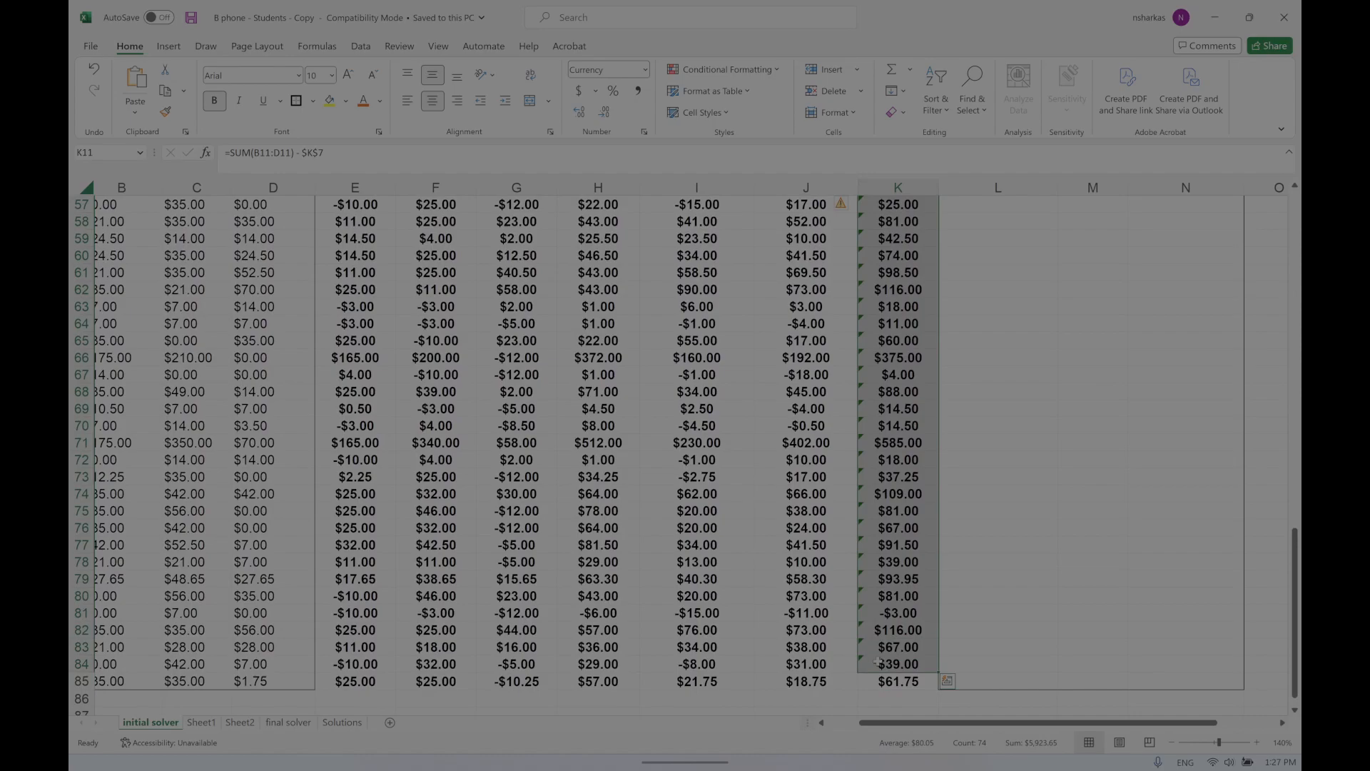
click(948, 682)
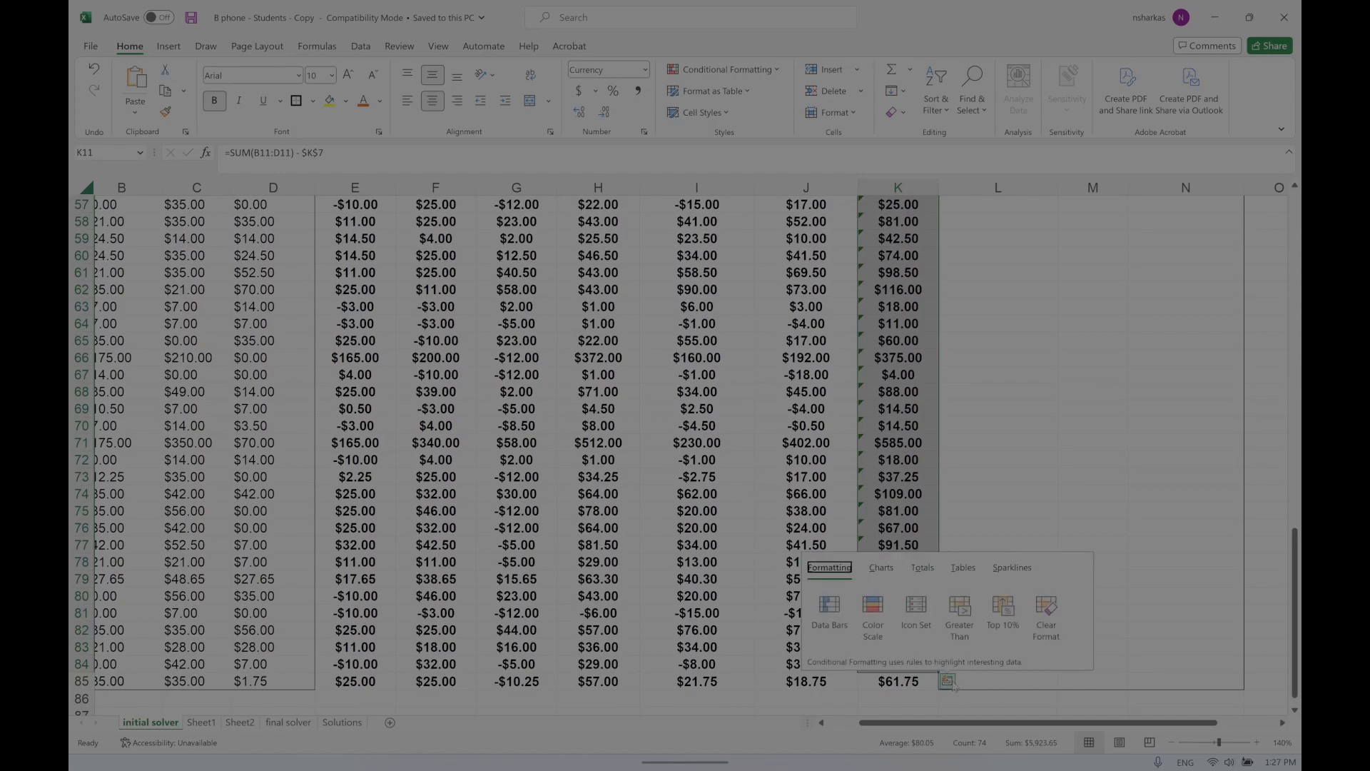
click(952, 683)
click(865, 662)
click(847, 665)
click(1060, 497)
click(1060, 497)
Check the cell references in the surplus formulas of K9 and I9, leaving both unchanged.
drag(1296, 568, 1301, 510)
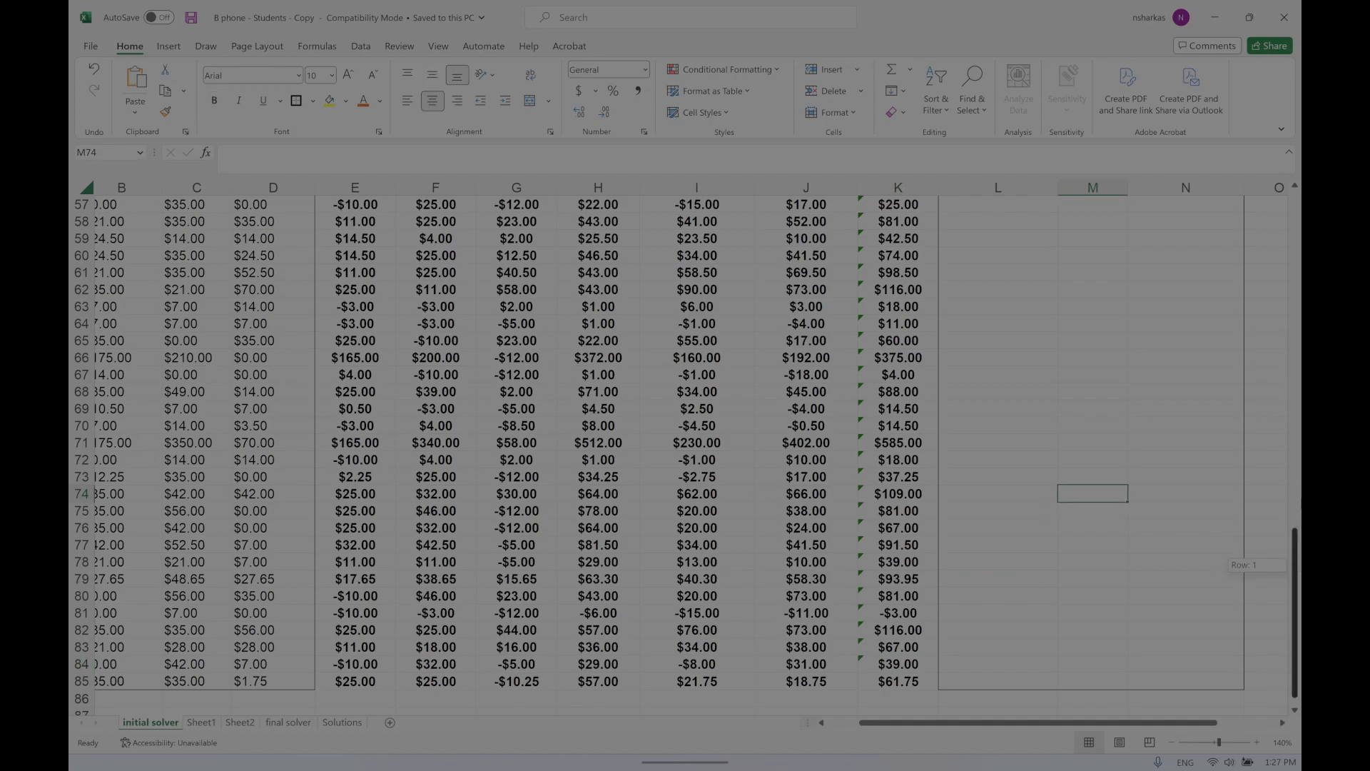
scroll(818, 468, up, 19)
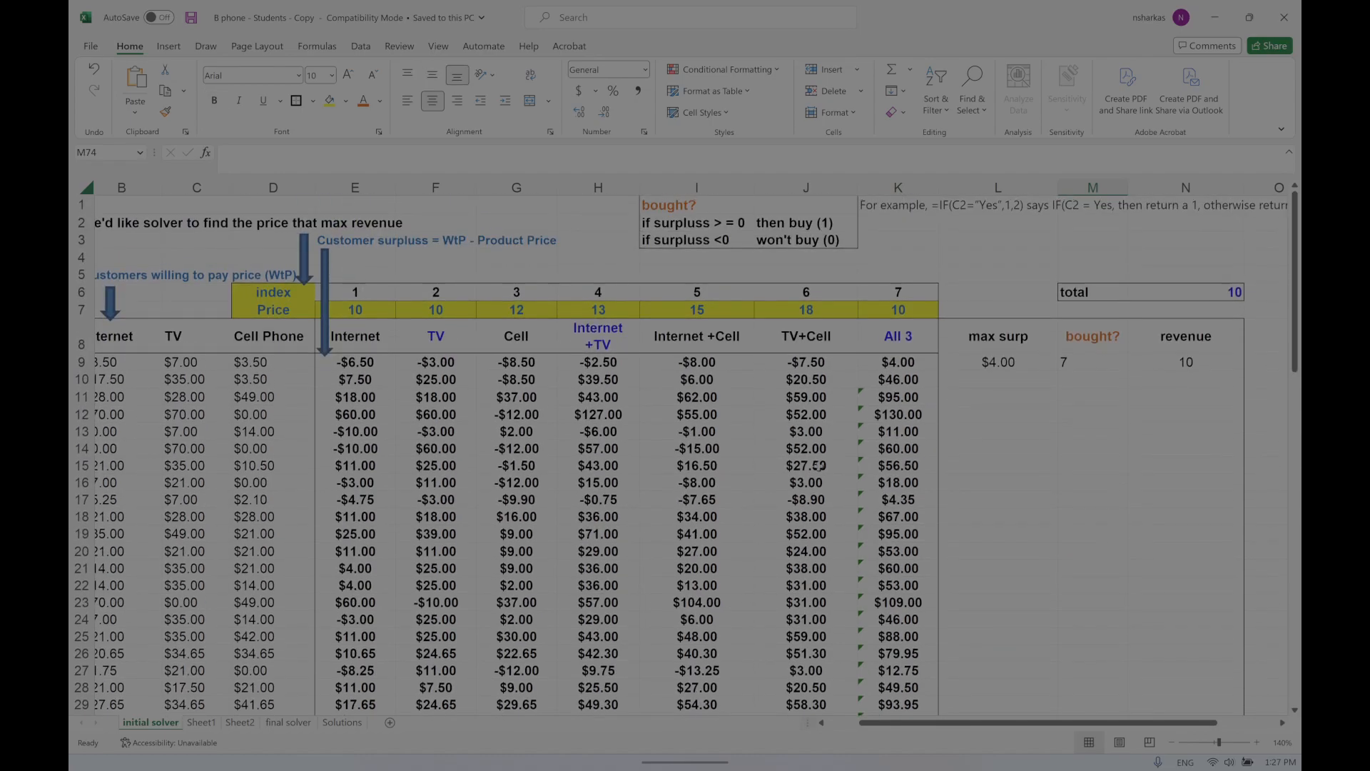
double_click(898, 362)
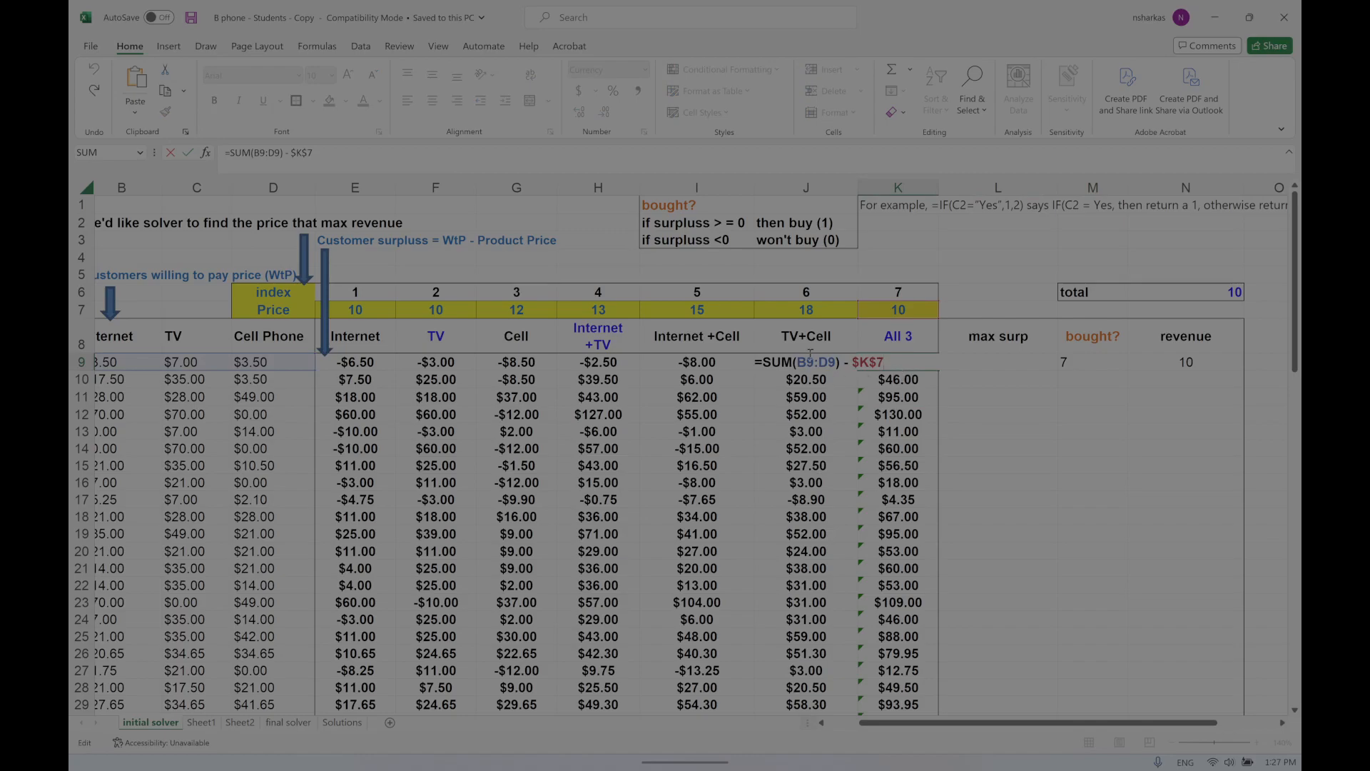
key(Escape)
double_click(691, 364)
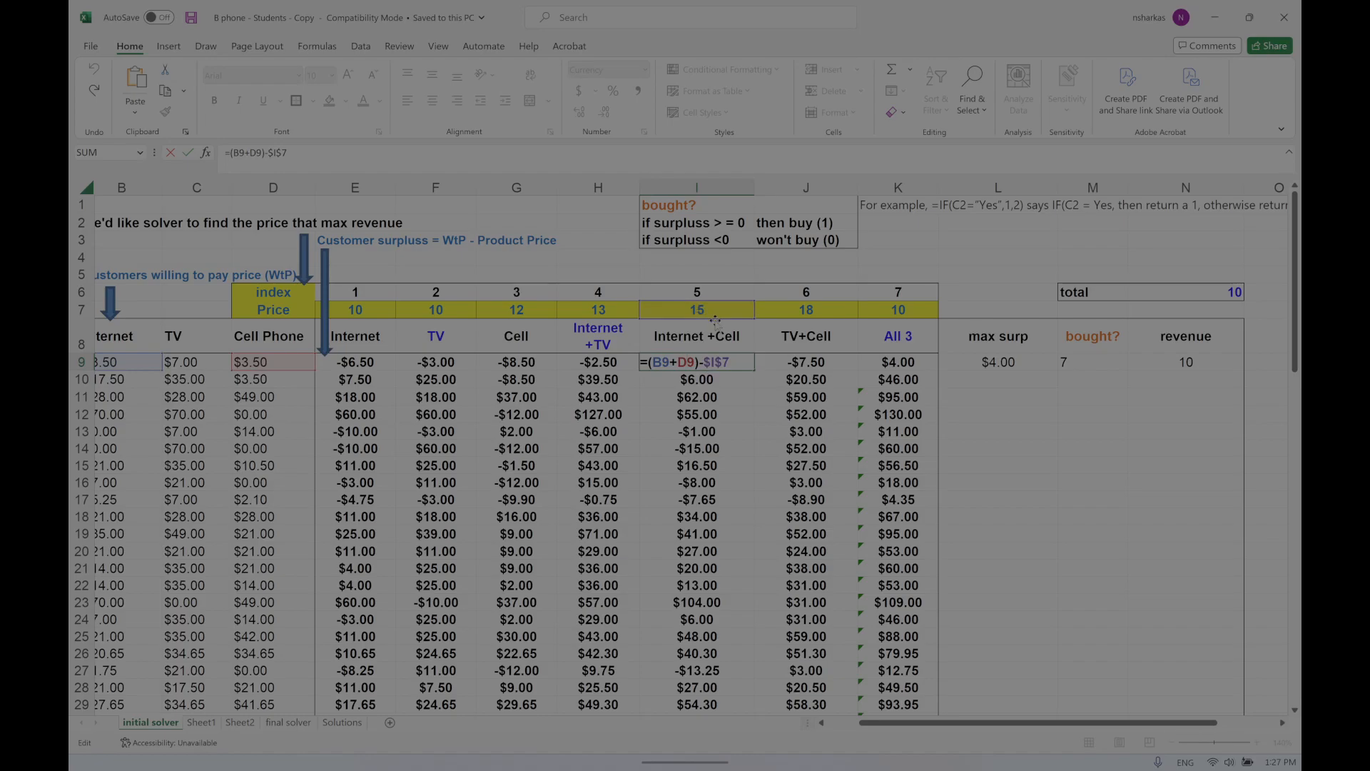
key(ctrl+Return)
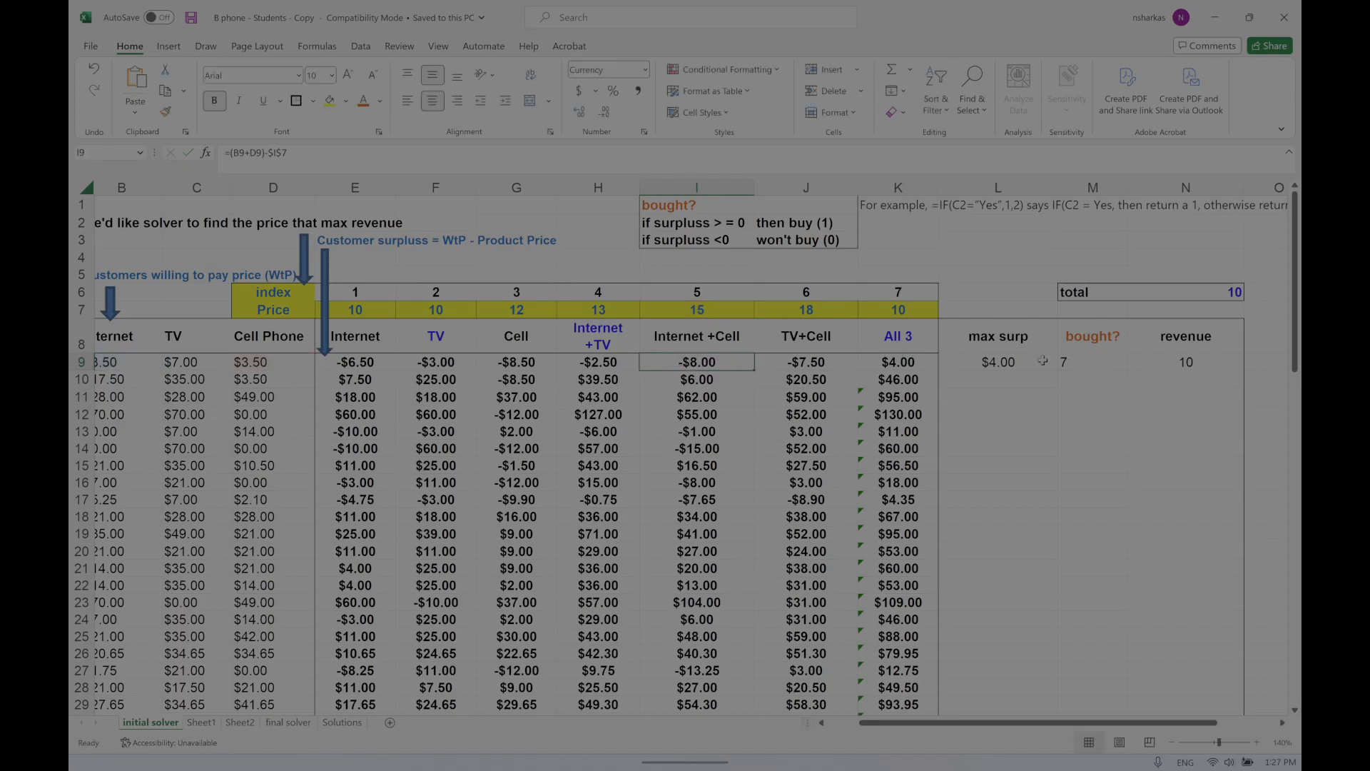
Fill the max surplus, purchase and revenue formulas in L9:N9 down through all customer rows.
drag(1026, 362, 1206, 363)
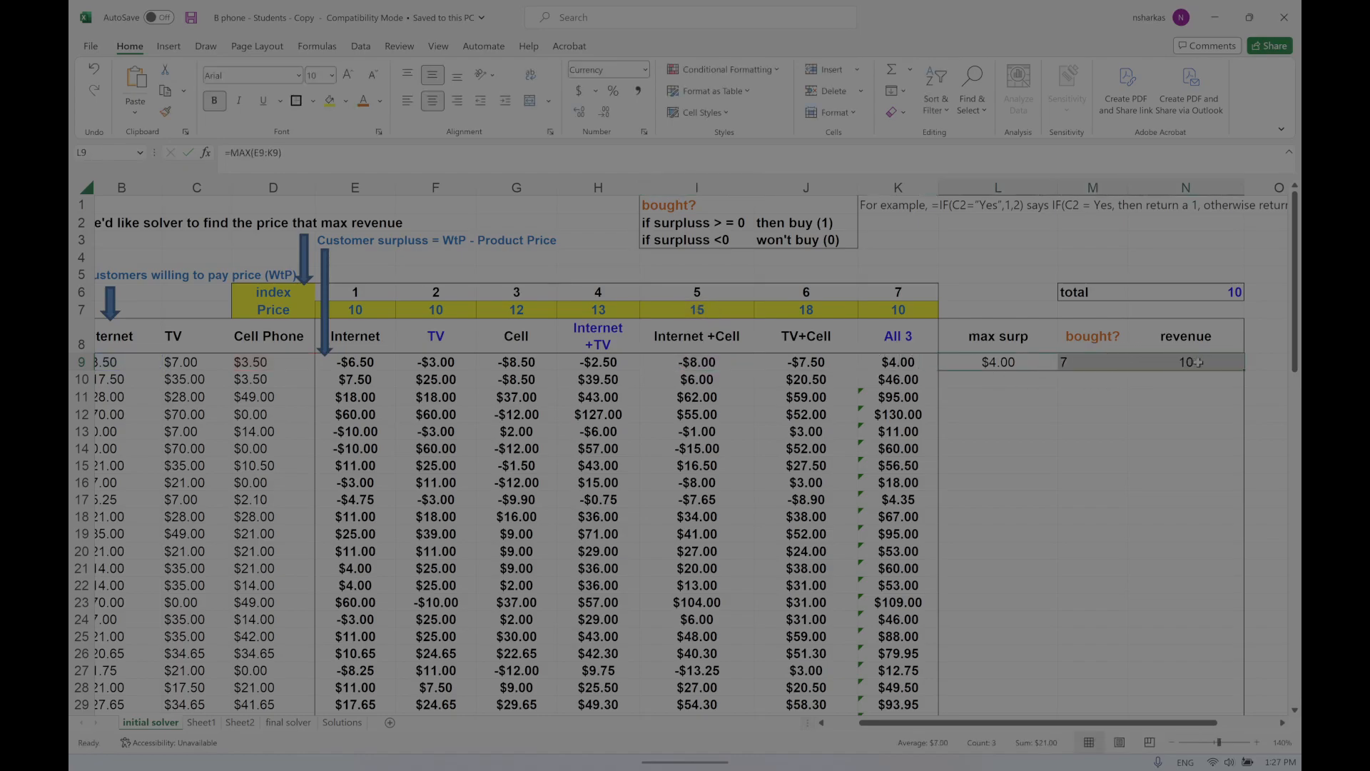
double_click(1245, 370)
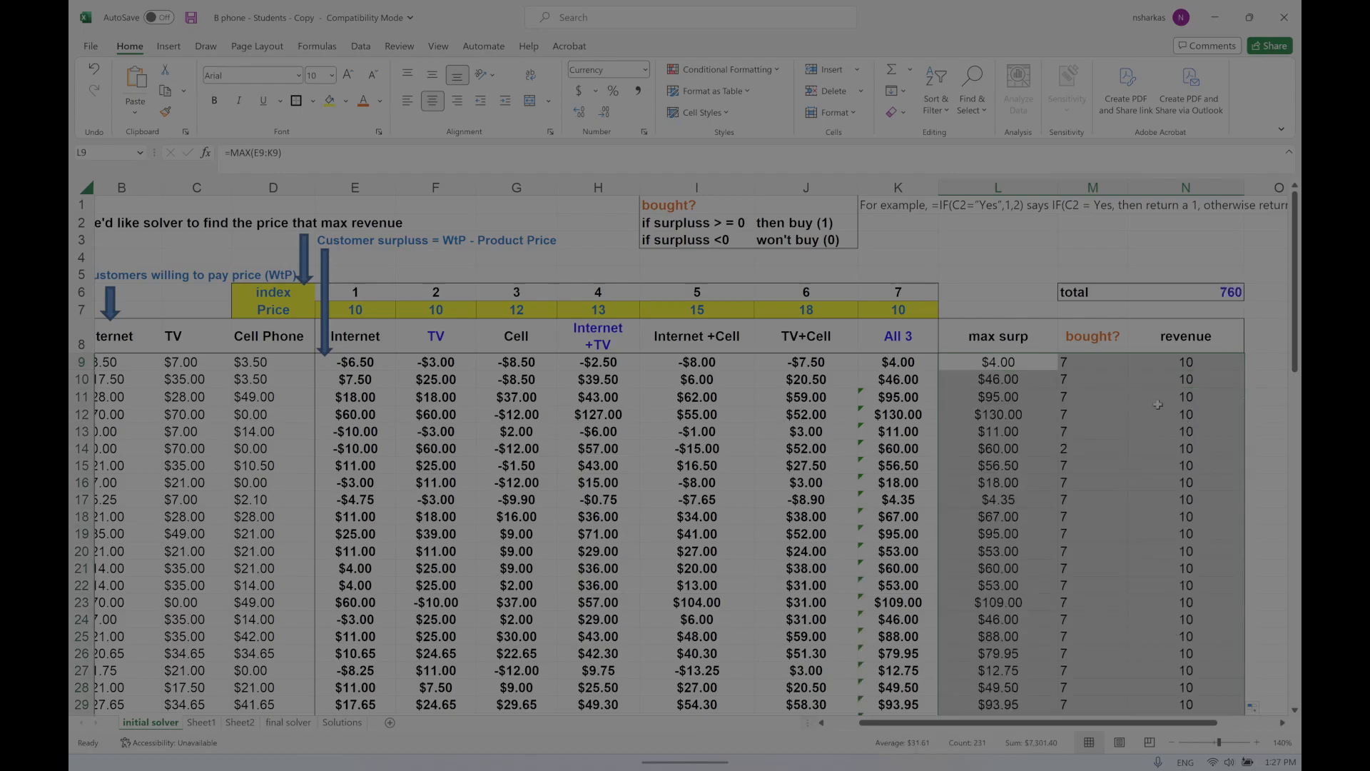
Clear all product prices in E7:K7 and save the workbook, continuing despite the compatibility check.
drag(899, 310, 359, 310)
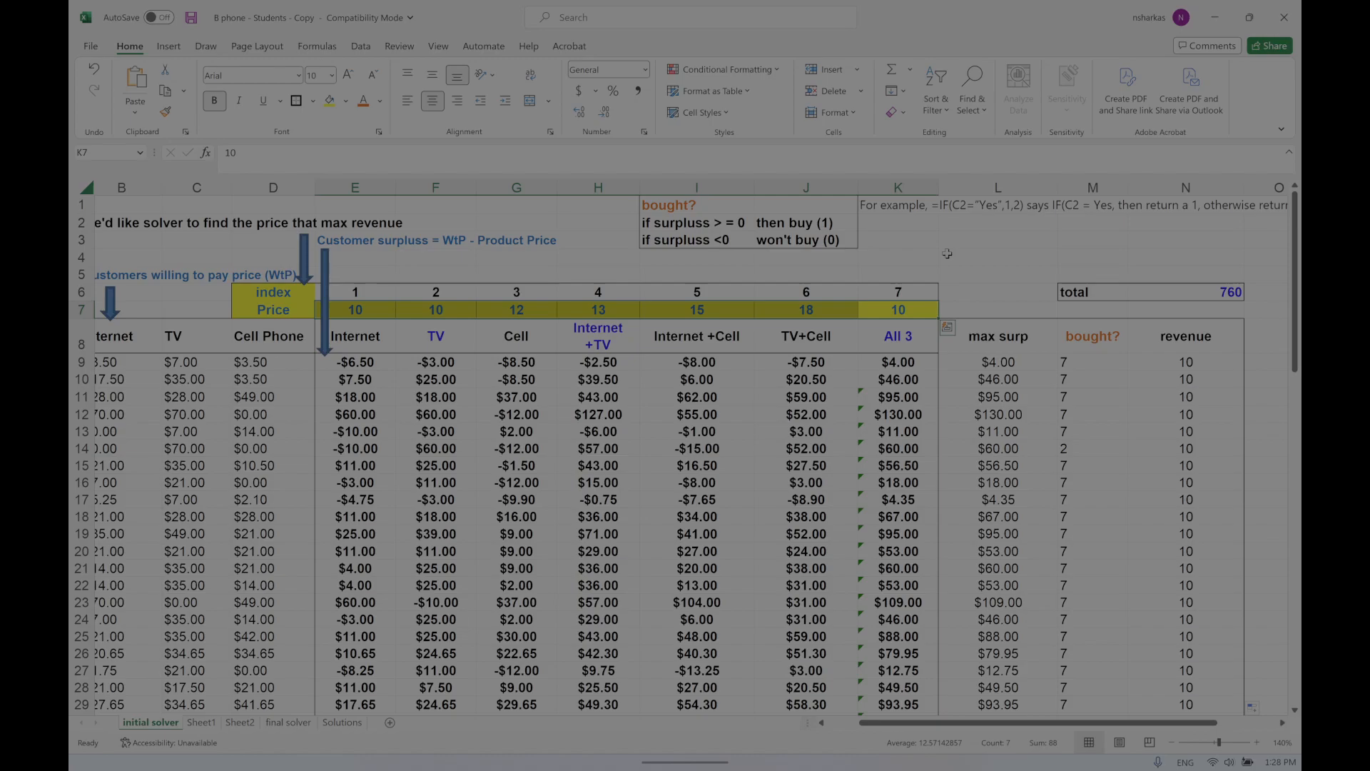
key(Delete)
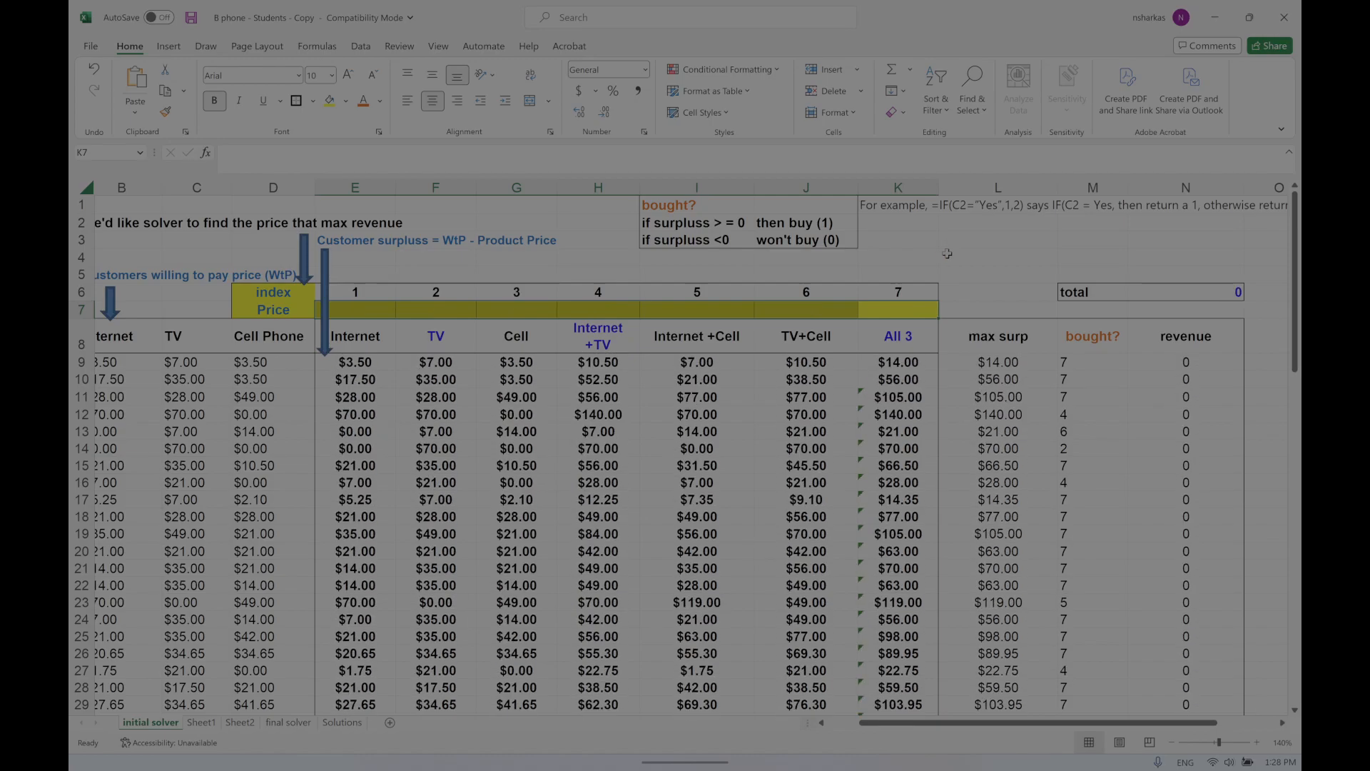
key(ctrl+s)
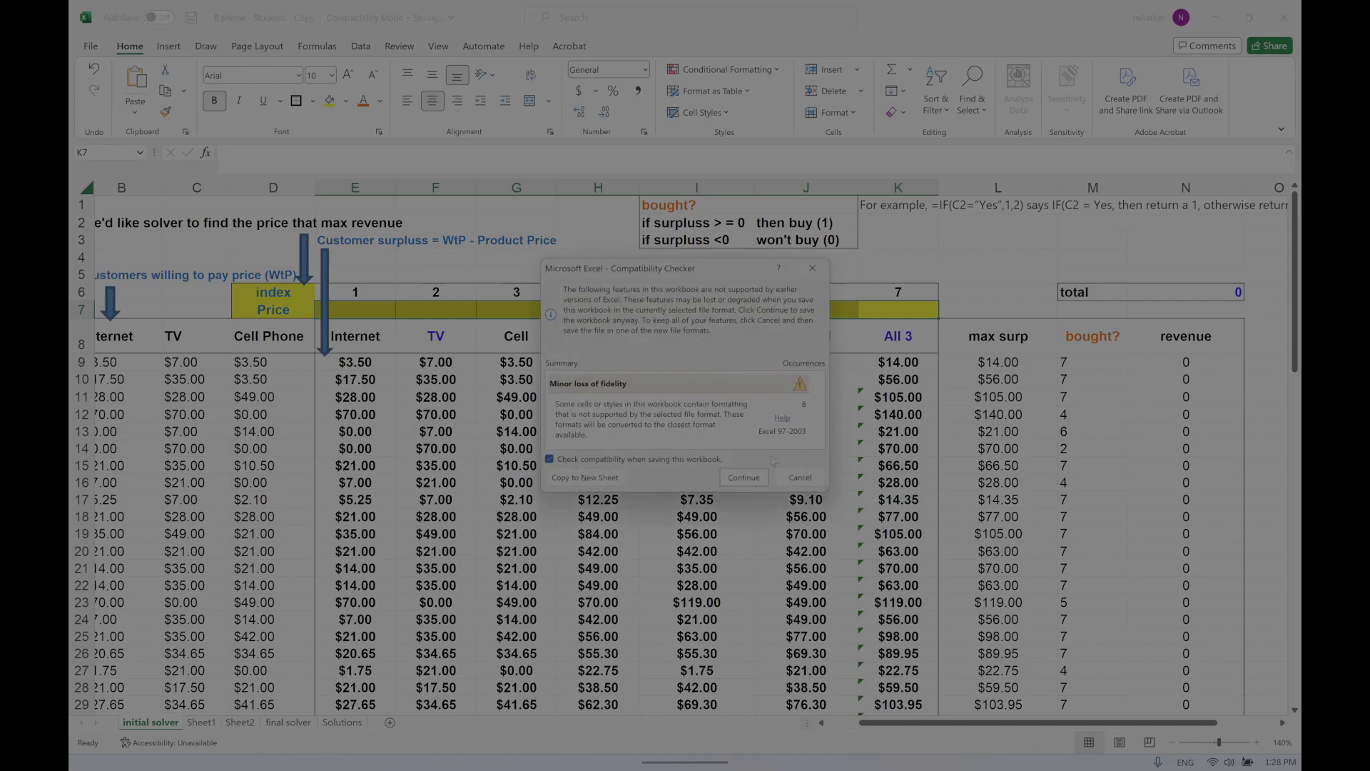
click(745, 477)
click(885, 313)
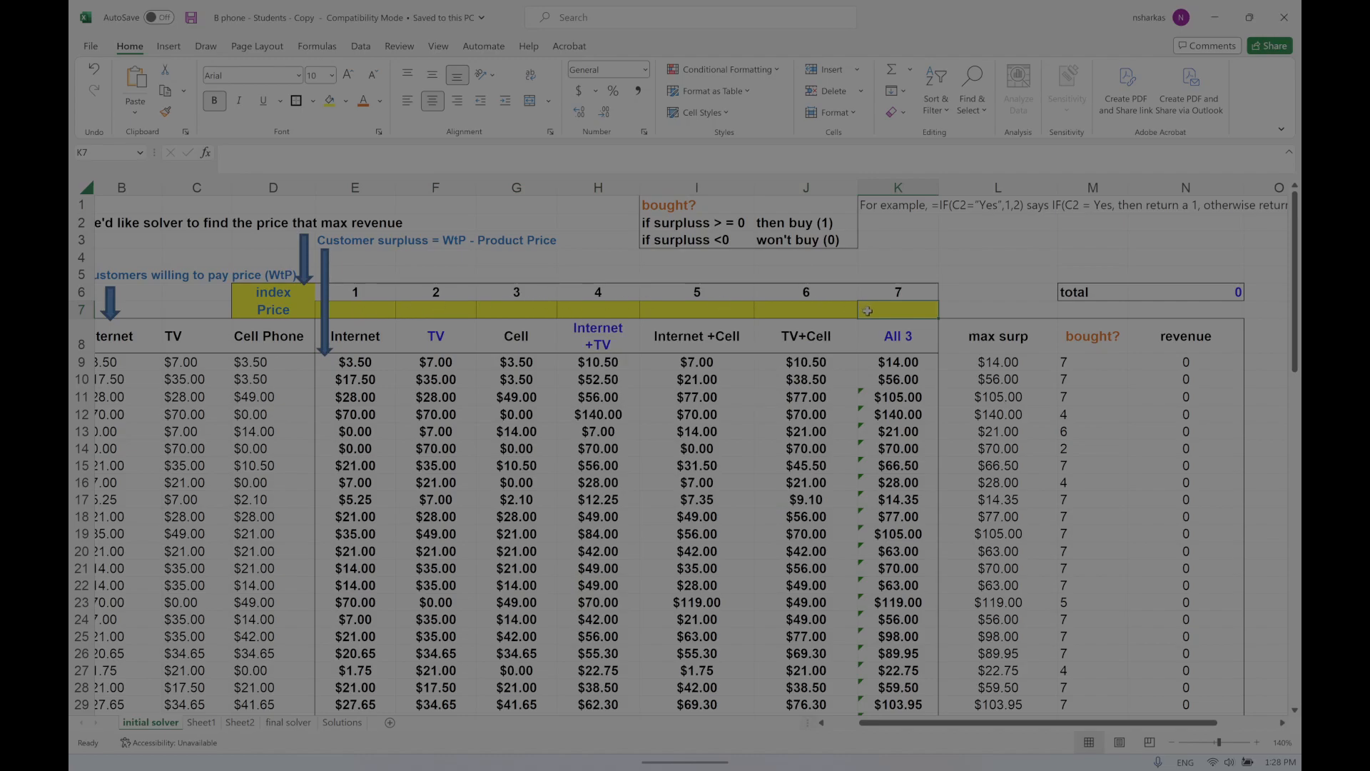
click(1002, 255)
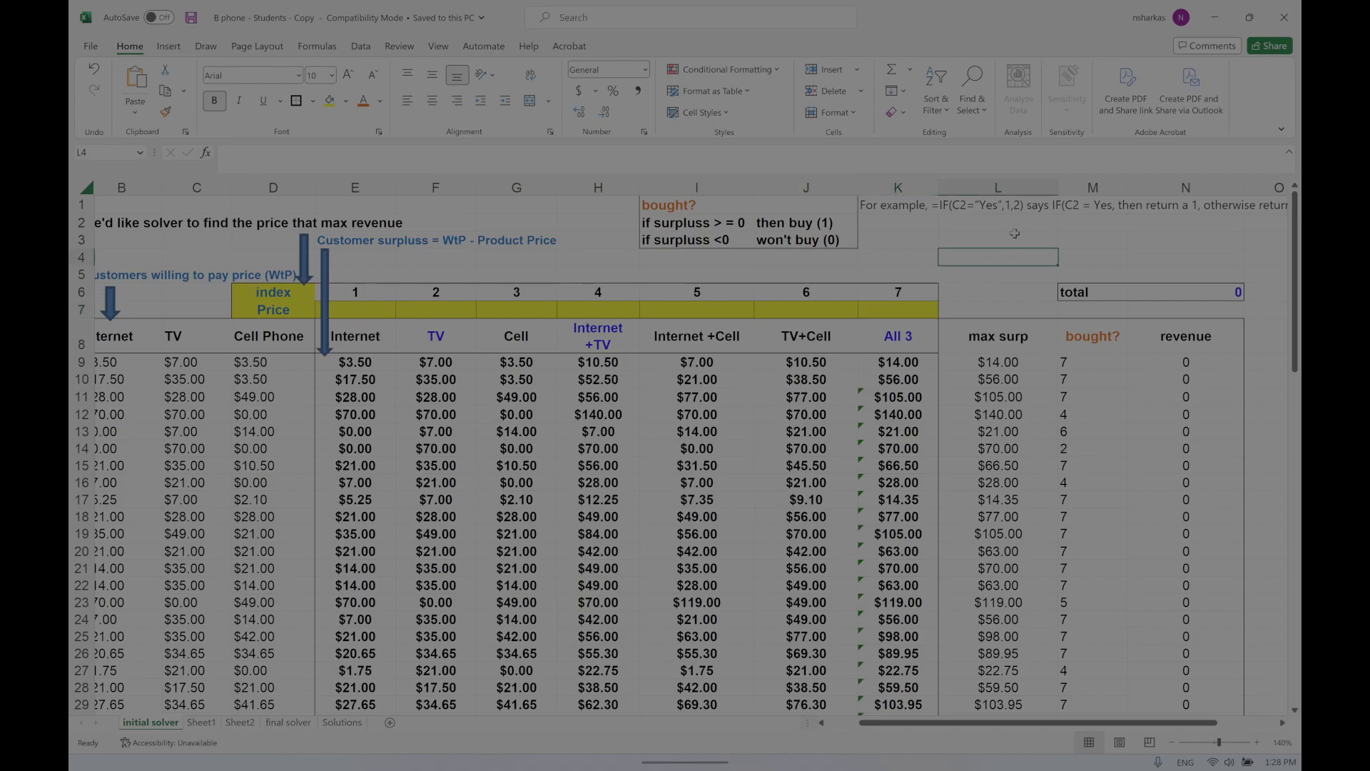